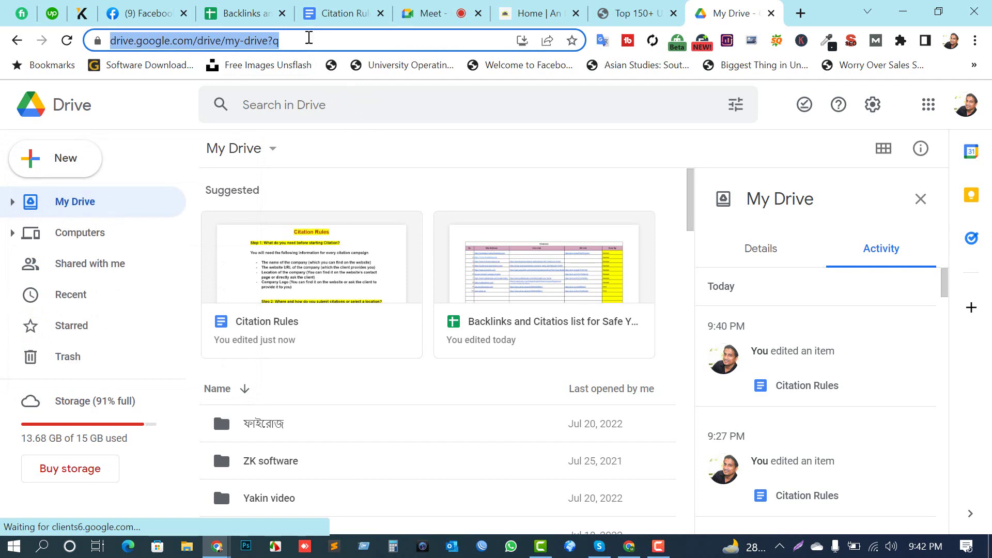
Step: From Drive's New menu, create a blank Google Sheets spreadsheet in a new tab
click(308, 38)
drag(308, 38, 110, 41)
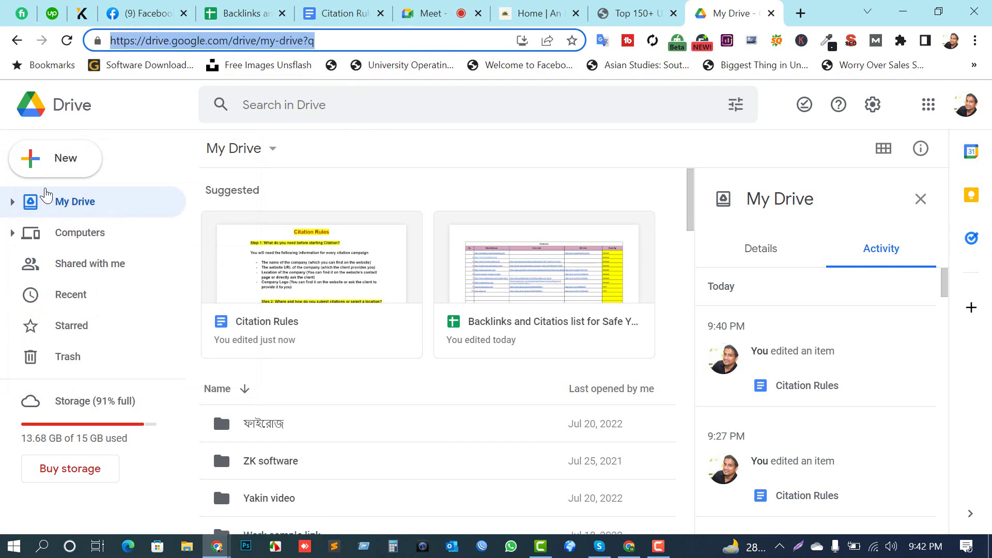
click(27, 166)
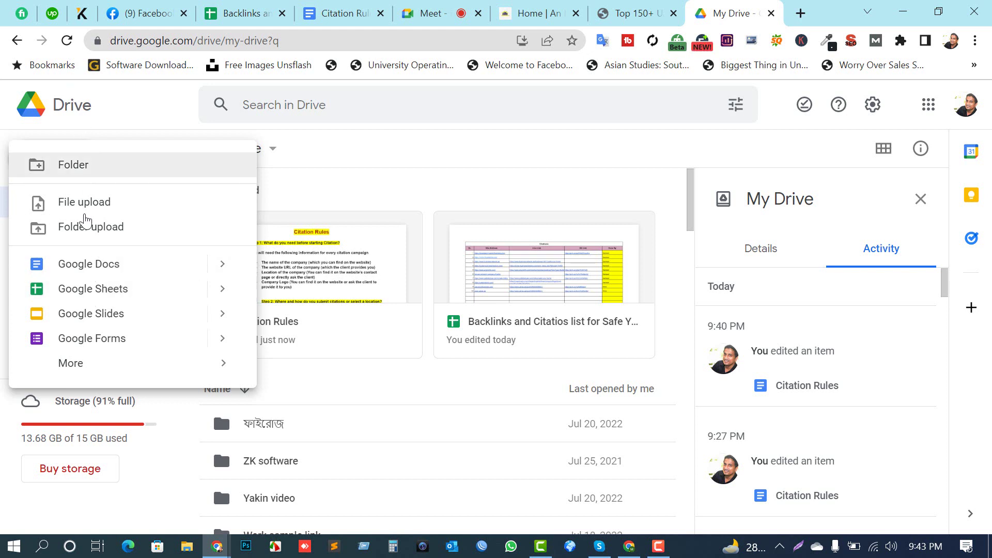
click(89, 304)
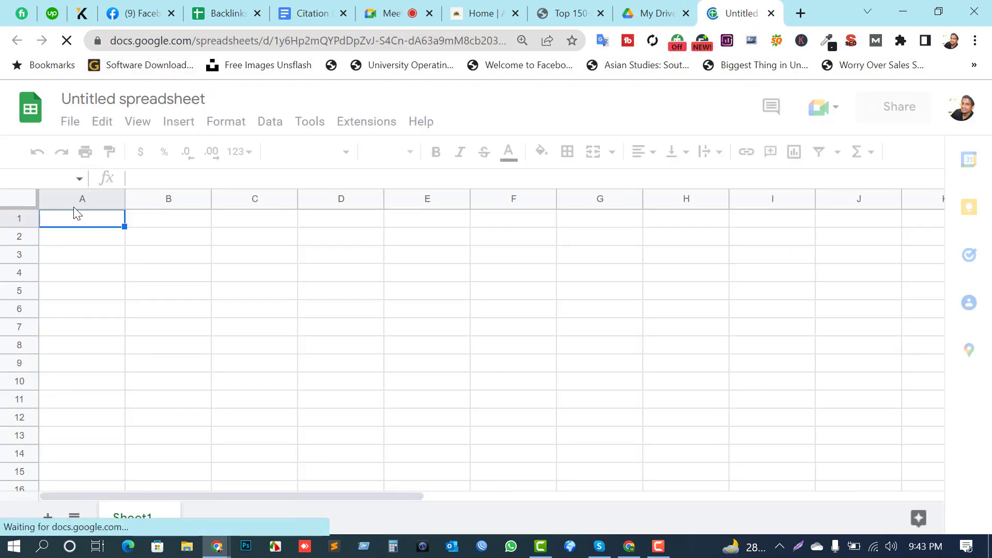
Step: Retitle 'Untitled spreadsheet' as 'Citation Listing UAE', then select the whole sheet
click(114, 99)
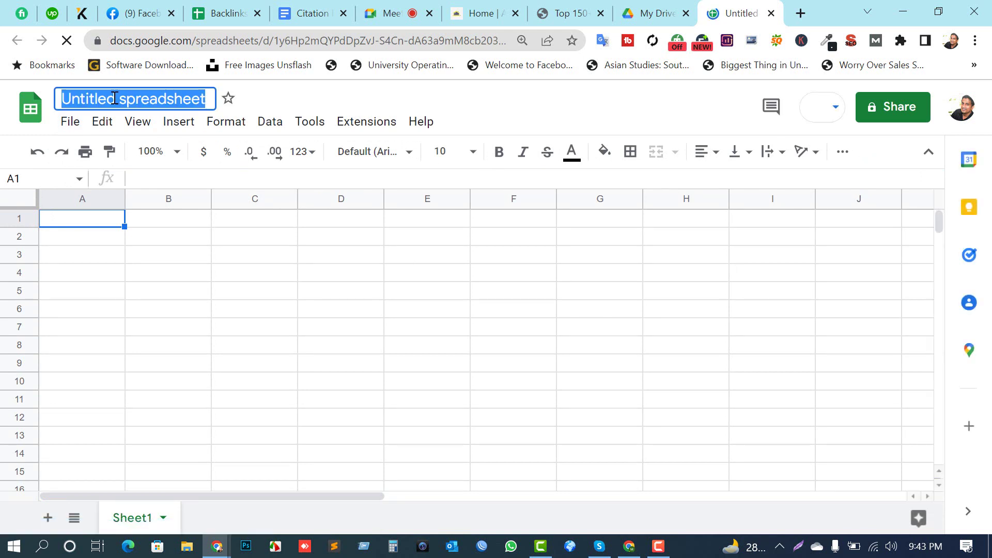
text(Dua)
key(BackSpace)
text(bai)
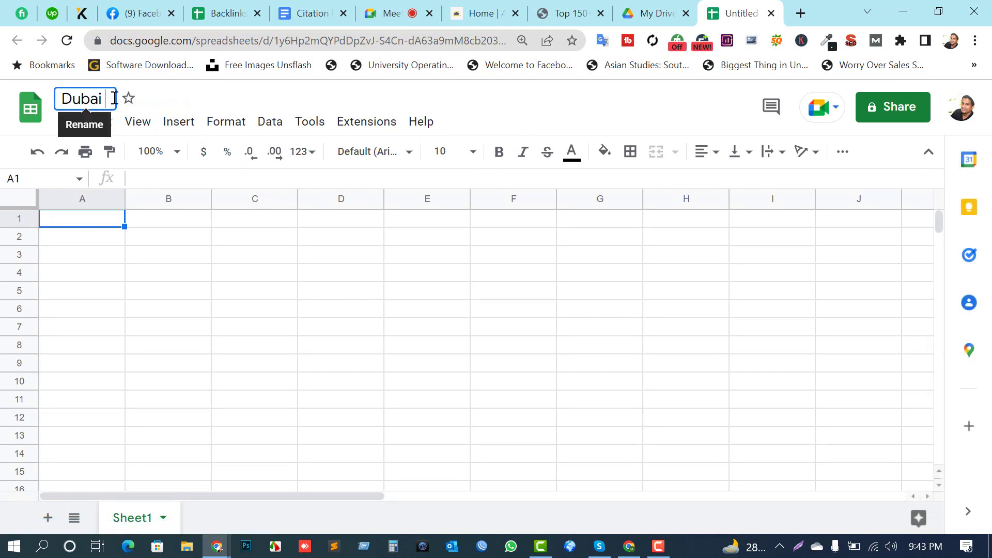
key(BackSpace)
key(BackSpace)
key(BackSpace)
key(BackSpace)
key(BackSpace)
text(Ci)
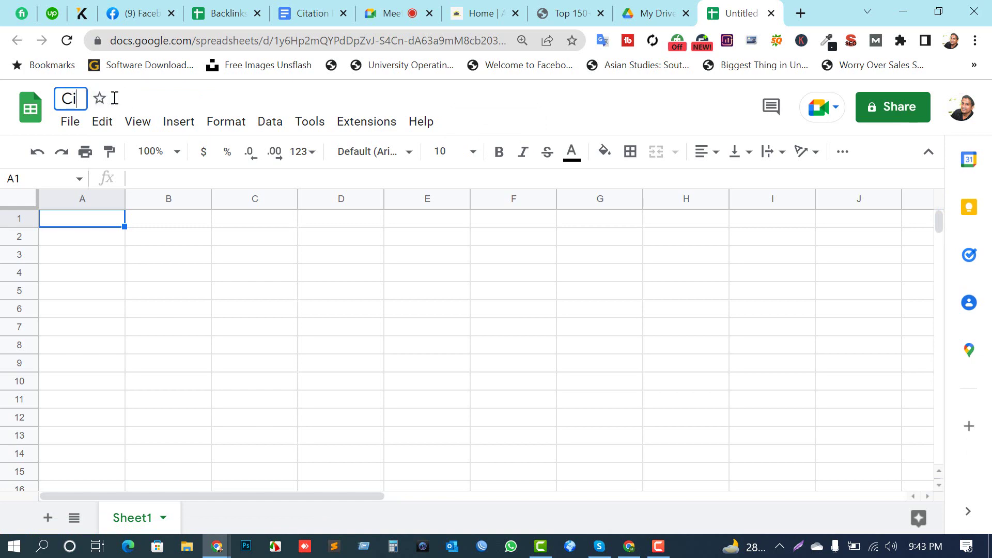
text(tation Listing )
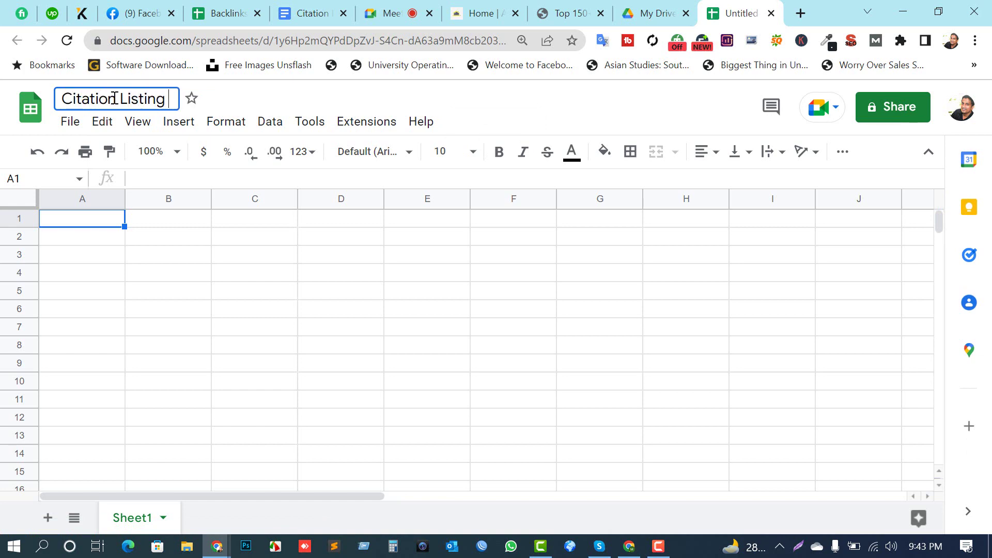
text(UAE)
click(251, 330)
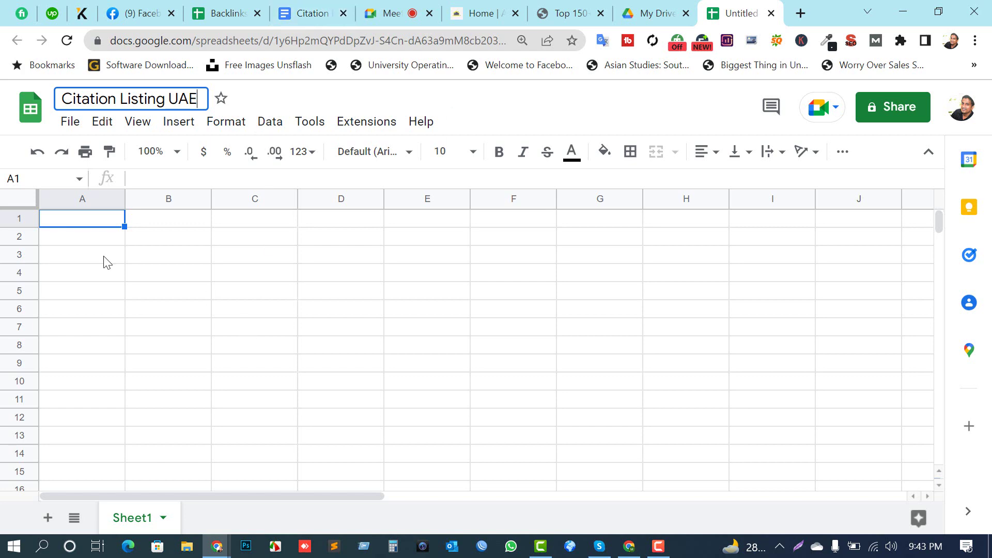
click(16, 197)
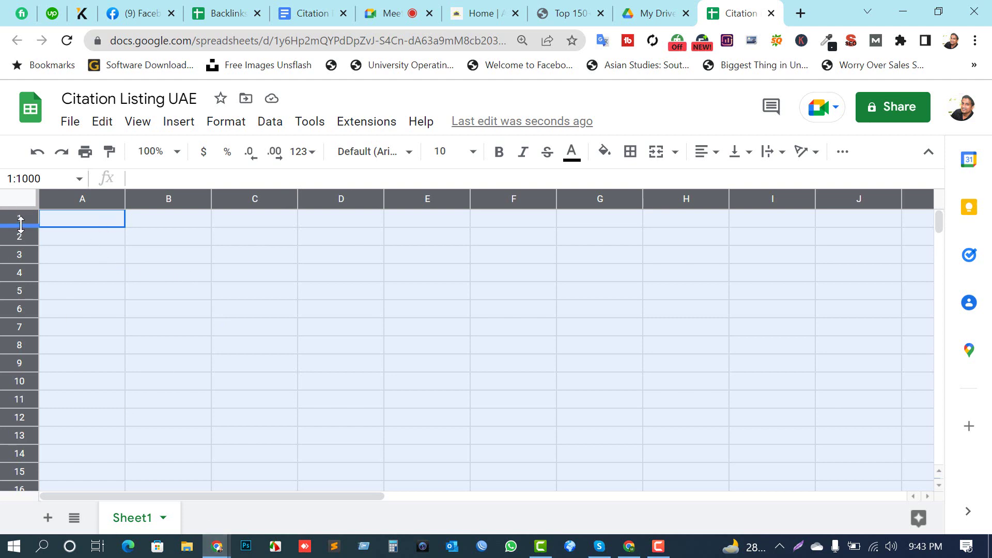
Step: Make all rows taller and widen the columns, keeping column A narrower
drag(20, 227, 22, 244)
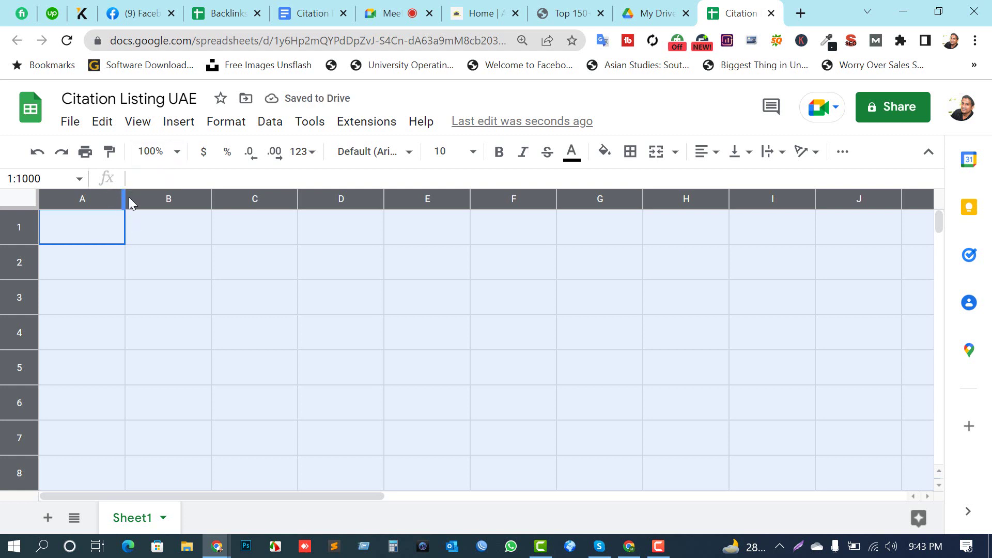
drag(128, 197, 103, 207)
click(127, 219)
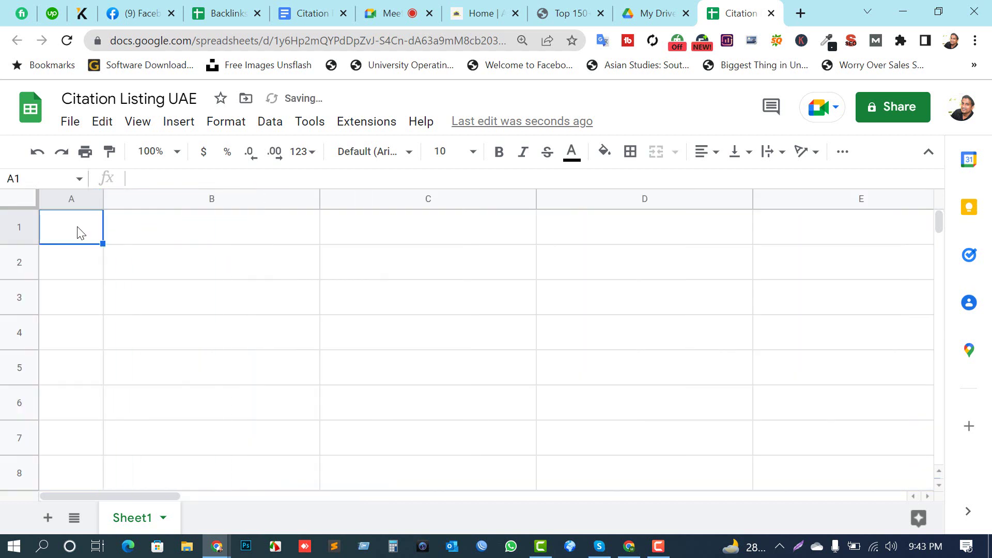
Step: Enter headers SL, Website Name, Live Link, Screen Shot Link and Remarsk across A1:E1
text(SL)
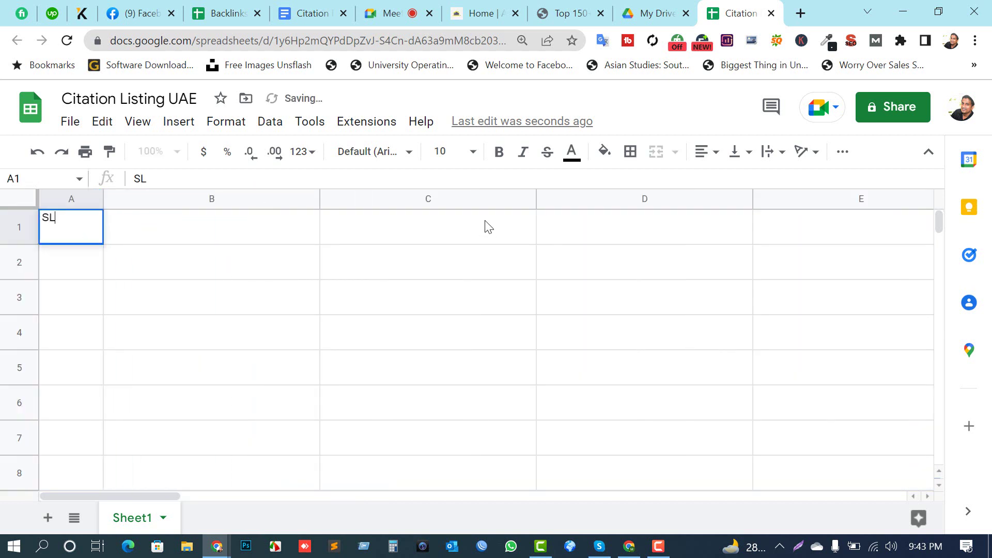
key(Tab)
text(Web)
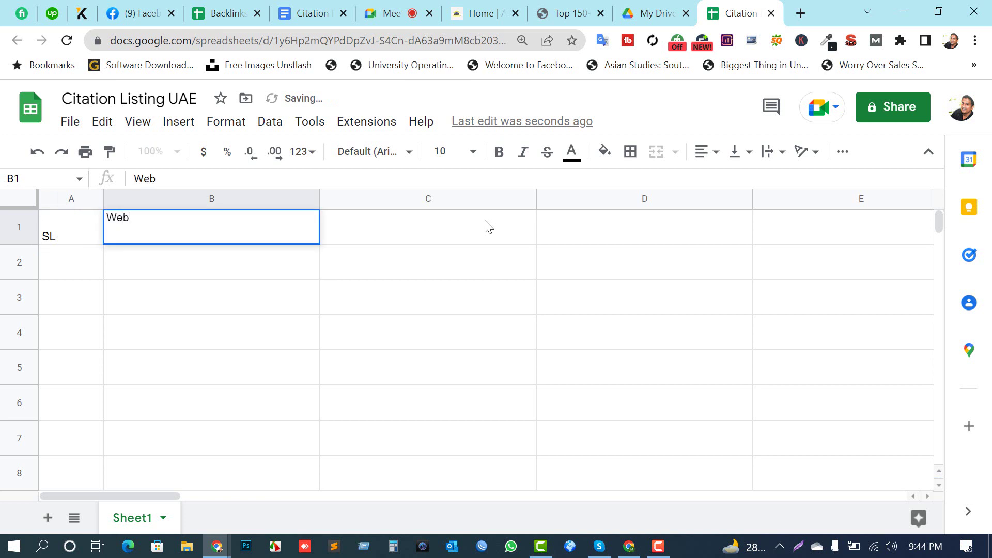
text(site Nam)
key(BackSpace)
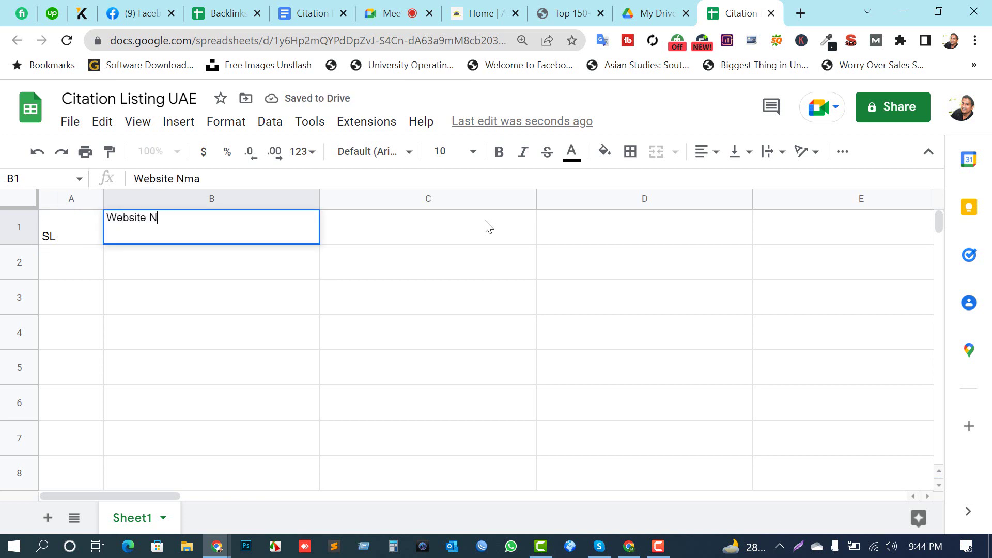
text(ame)
key(Tab)
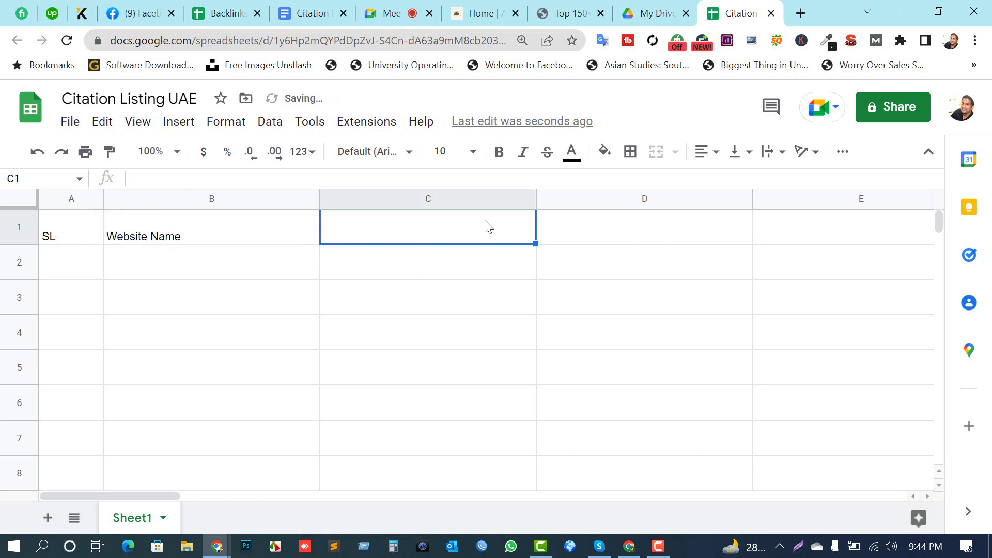
text(W)
key(BackSpace)
text(Live Link)
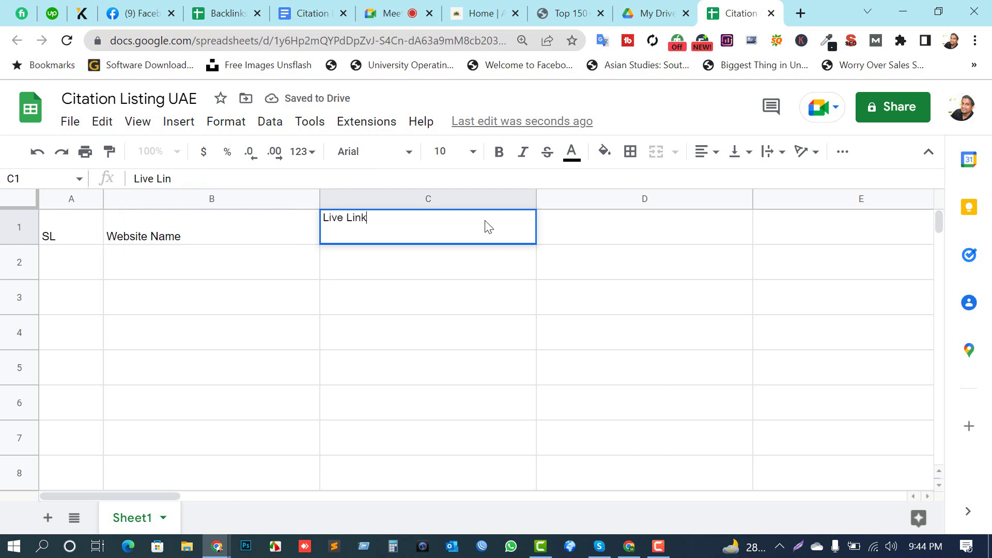
key(Tab)
text(S)
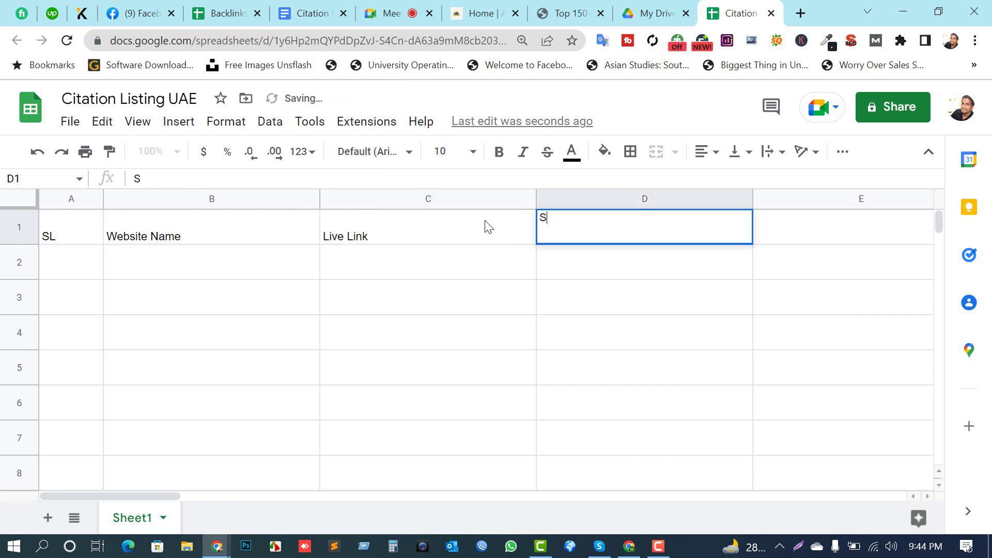
text(cre)
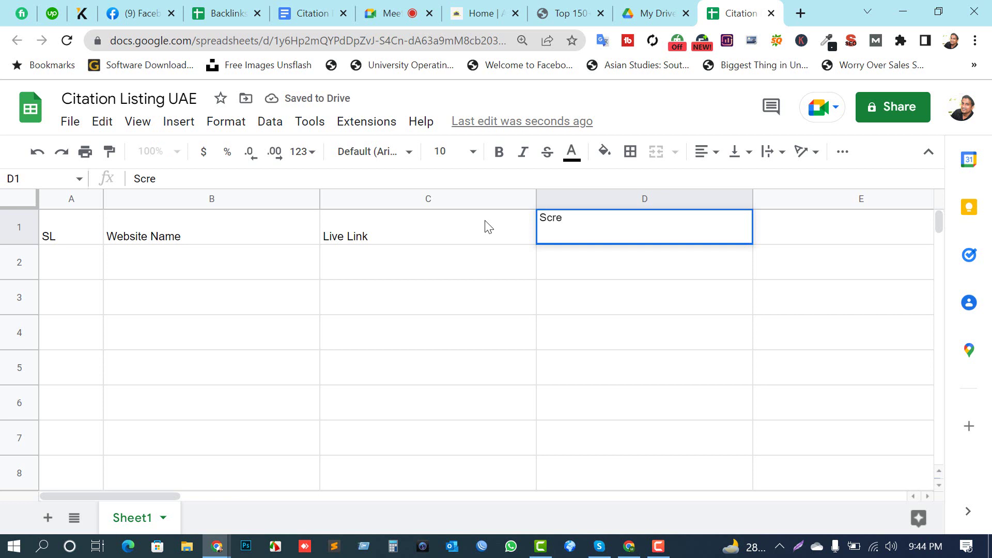
text(en Shot )
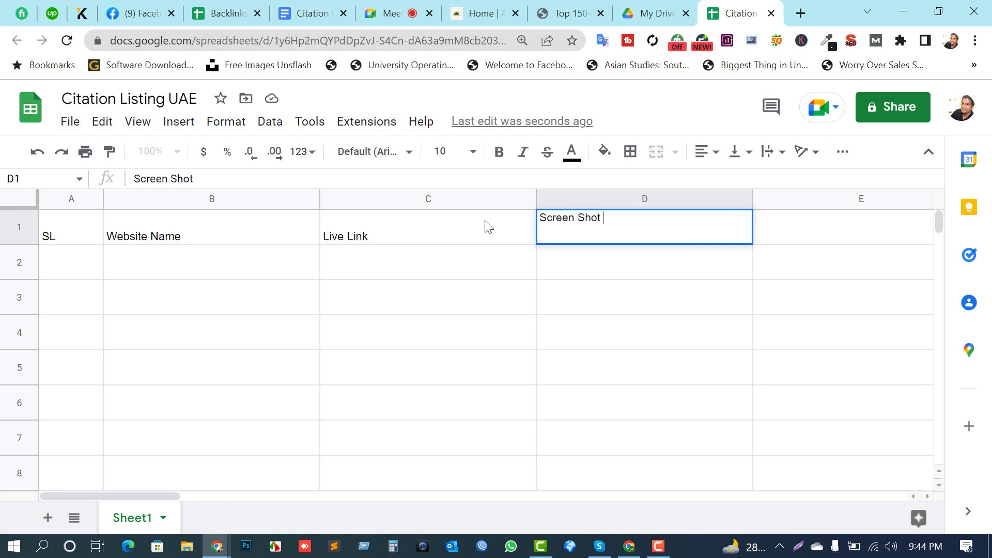
text(Link)
key(Tab)
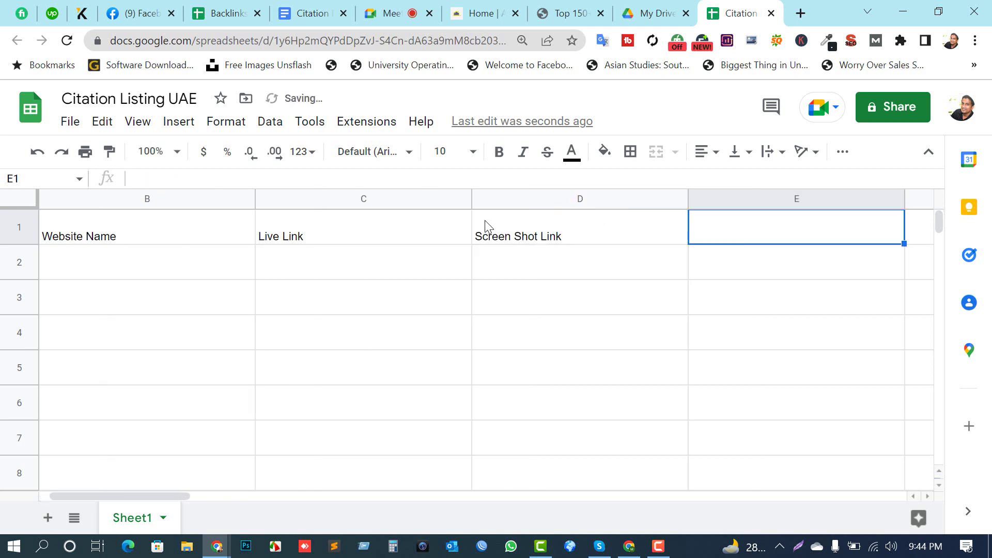
text(Remarsk)
key(Return)
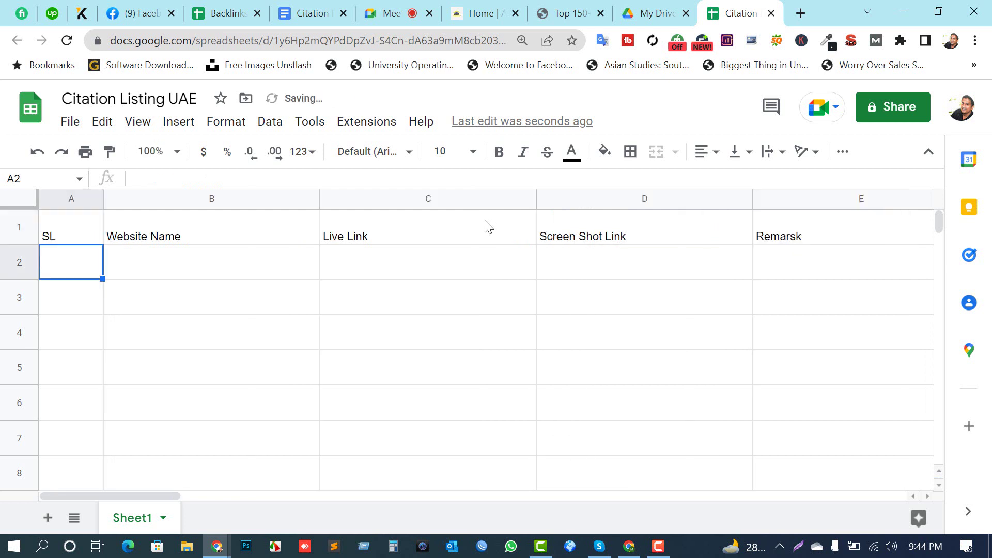
Step: Correct the E1 header spelling to 'Remarks'
click(790, 244)
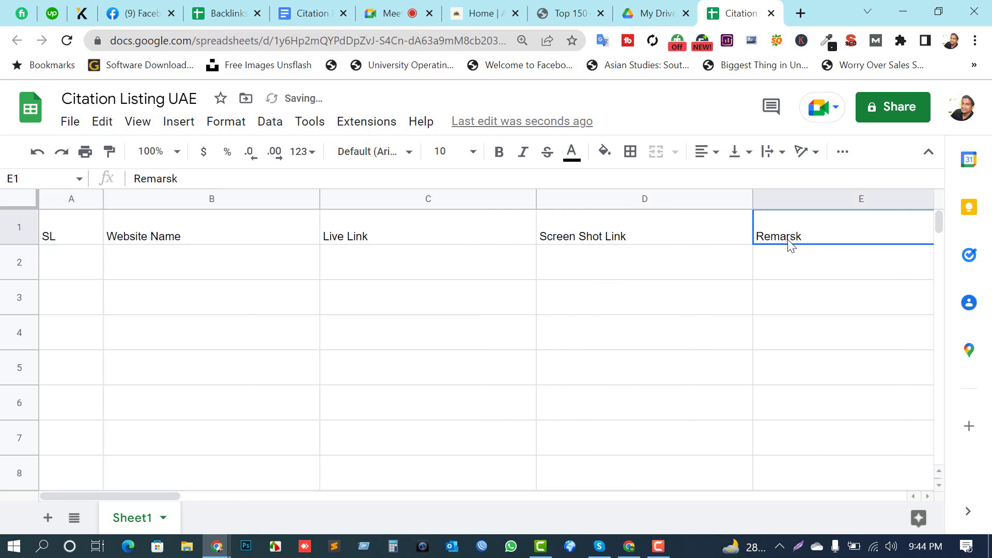
double_click(834, 238)
key(BackSpace)
key(BackSpace)
key(BackSpace)
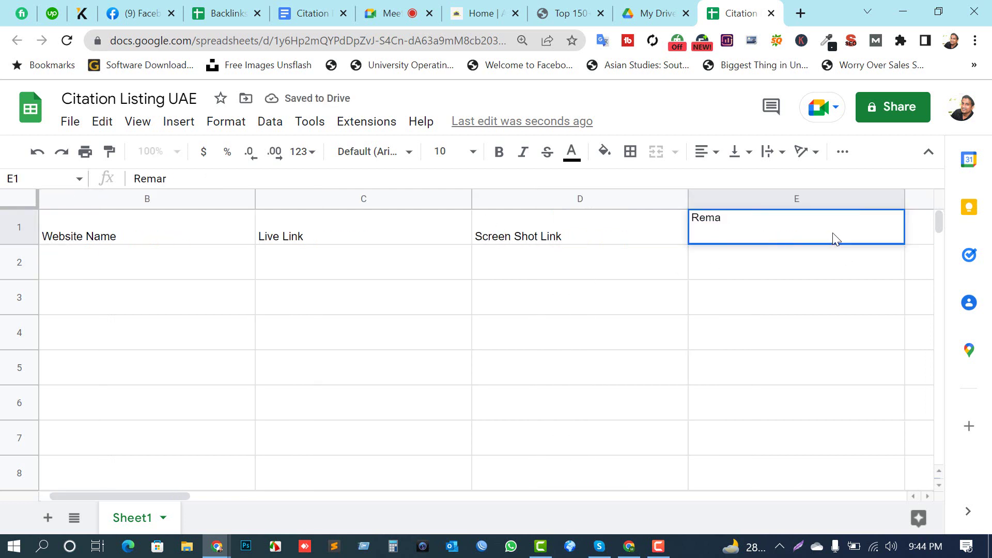
text(rks)
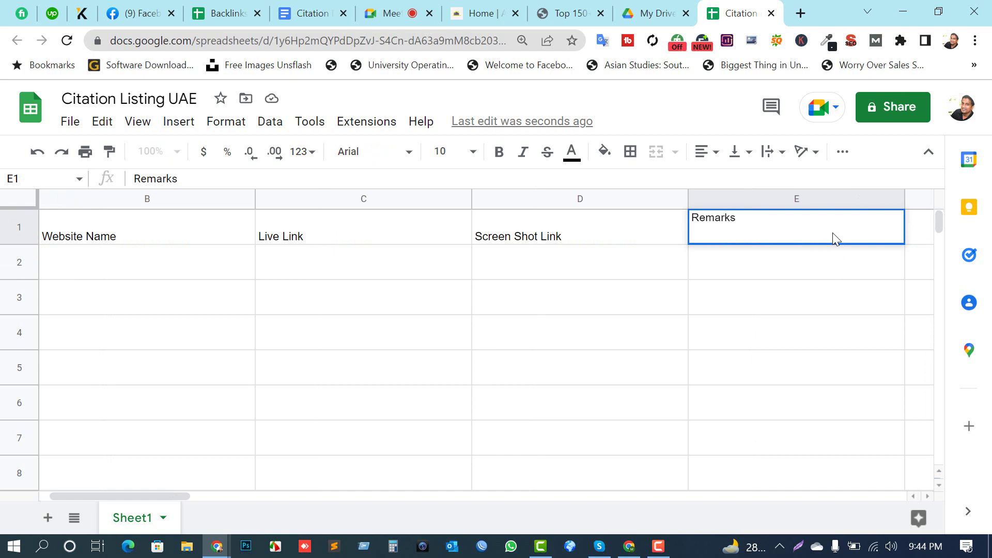
key(Return)
drag(751, 242, 57, 233)
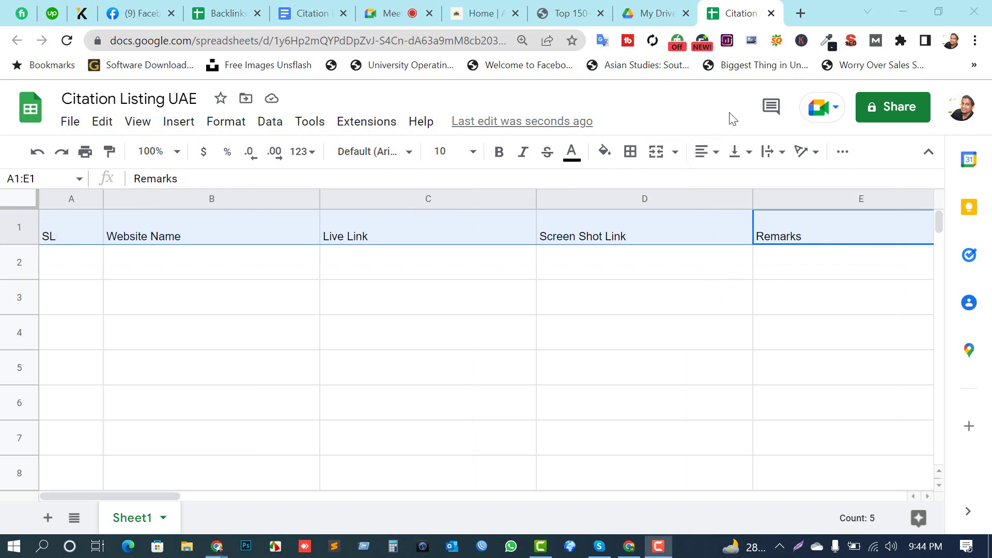
Step: Format the header row bold, size 12, with yellow fill and blue text
click(499, 155)
click(472, 152)
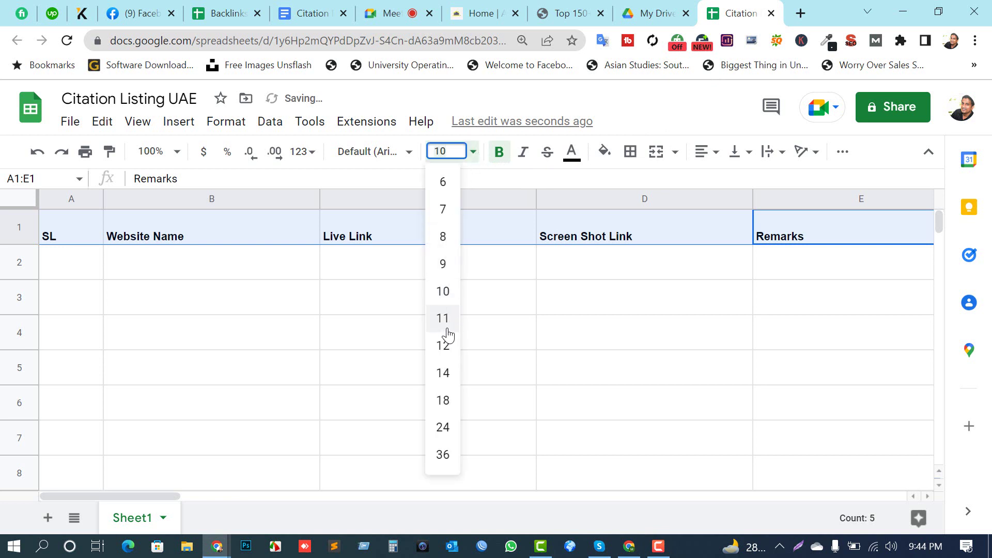
click(444, 345)
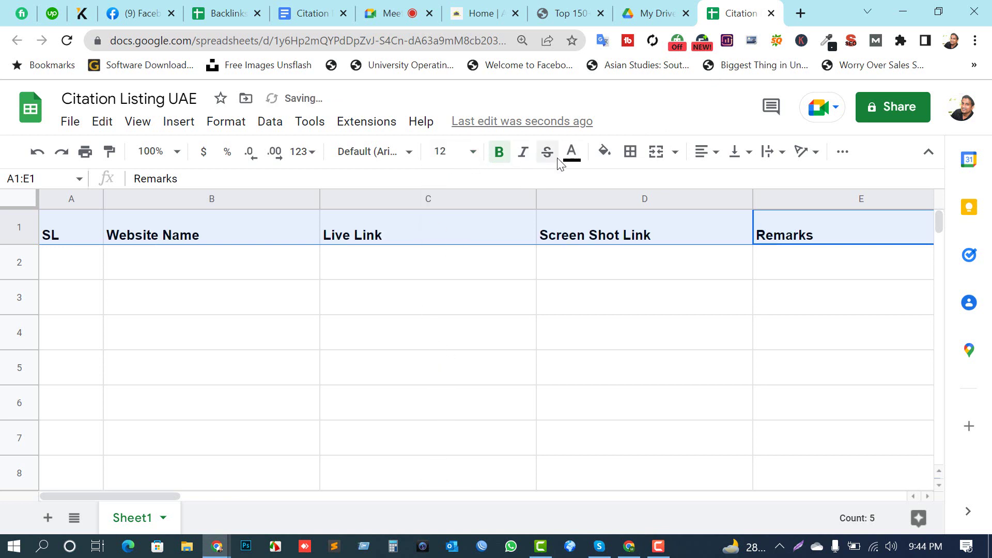
click(605, 152)
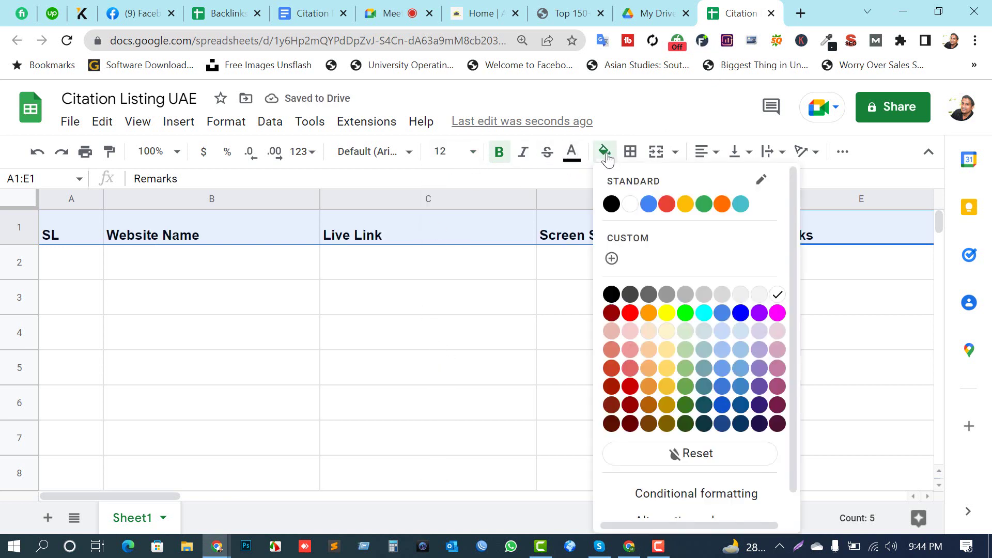
click(668, 314)
click(572, 152)
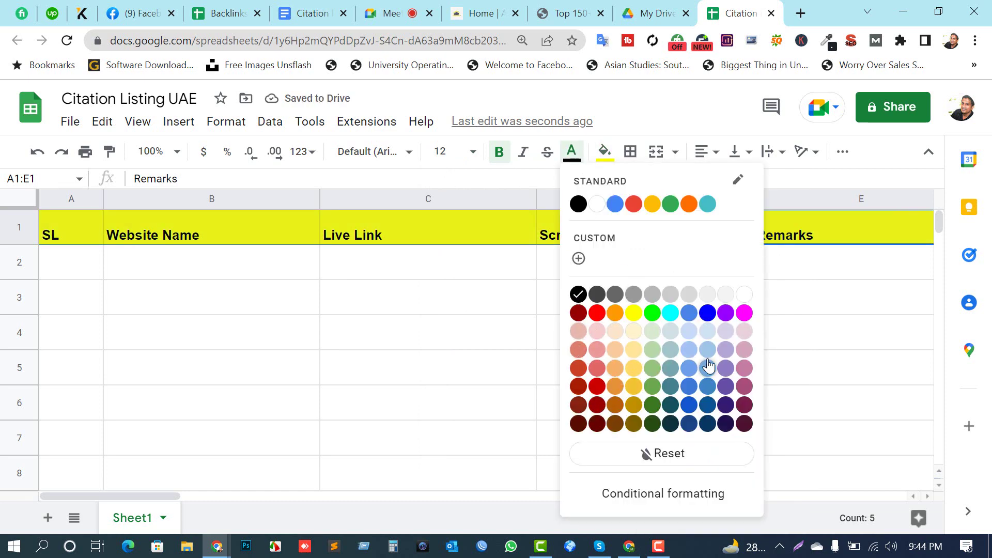
click(708, 313)
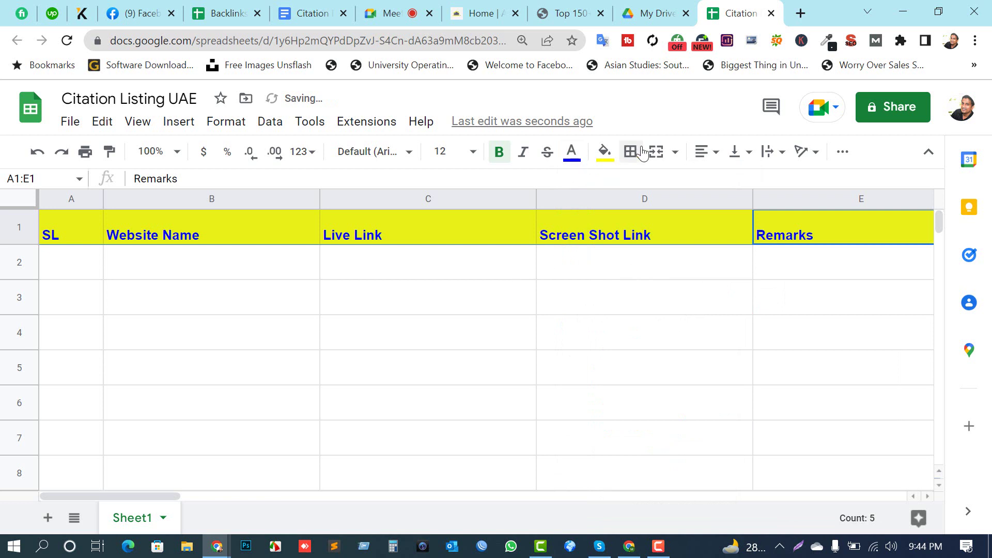
Step: Centre the header text horizontally and vertically
click(707, 151)
click(725, 180)
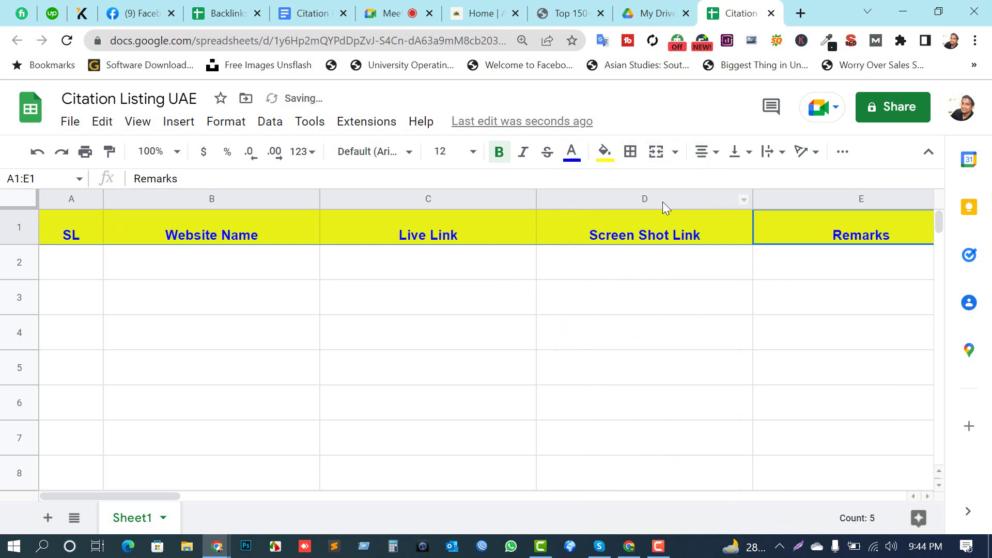
click(736, 152)
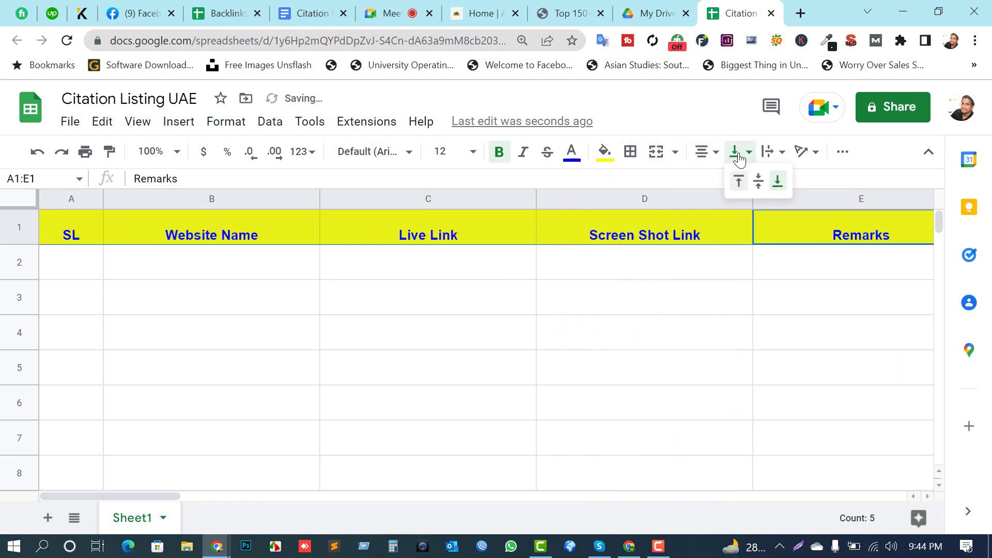
click(759, 182)
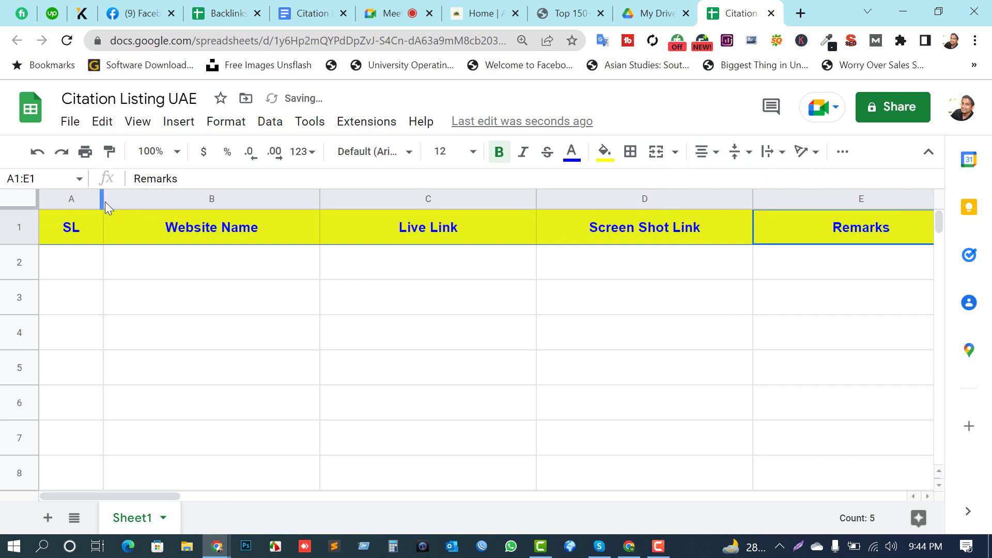
Step: Narrow the SL column A and make header row 1 shorter
drag(106, 207, 86, 201)
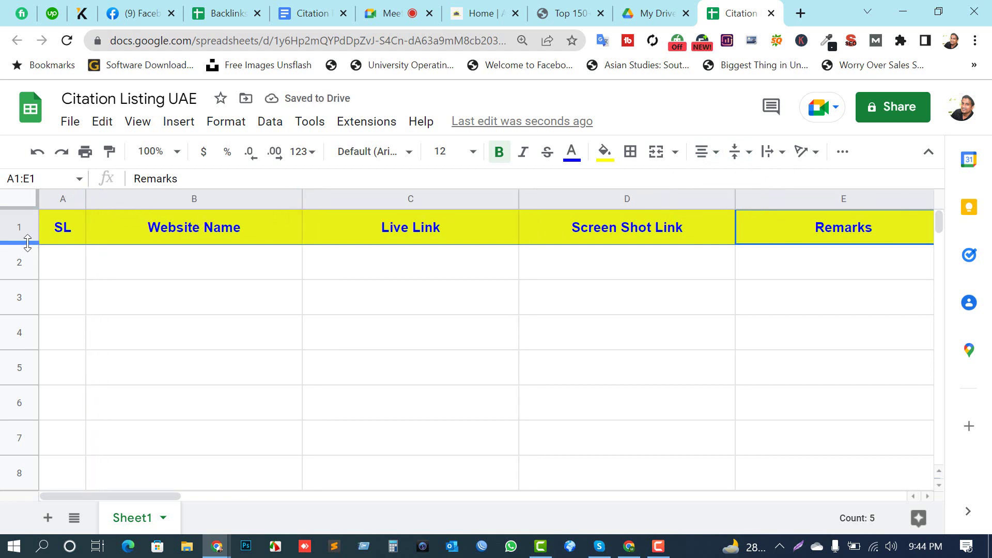
drag(24, 244, 23, 236)
click(441, 253)
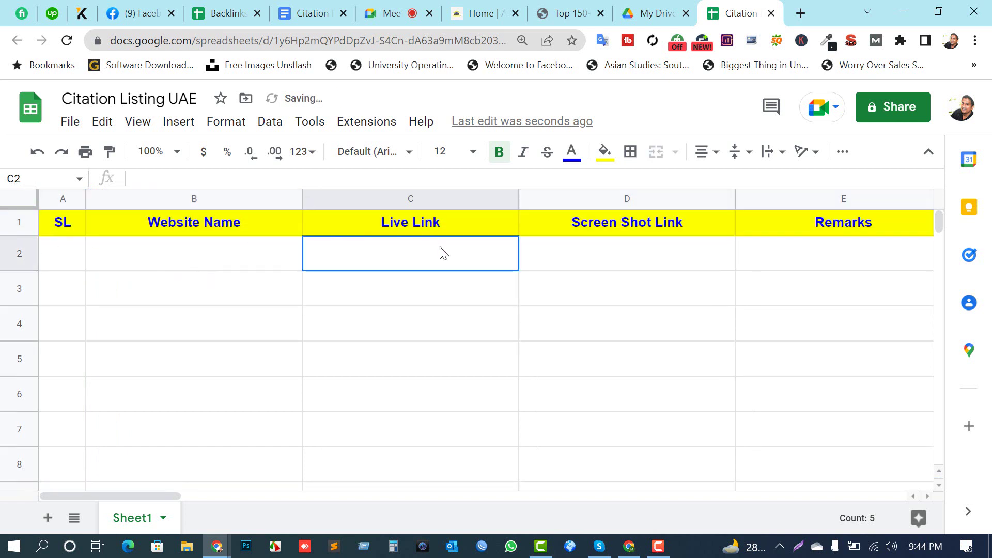
Step: Enter 1 as the first serial number in cell A2
click(636, 260)
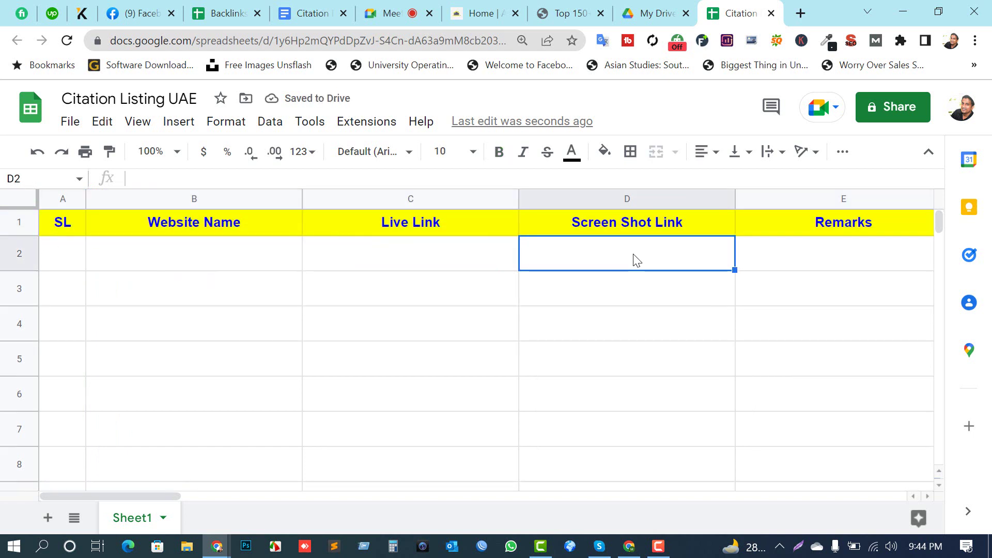
click(829, 254)
click(63, 266)
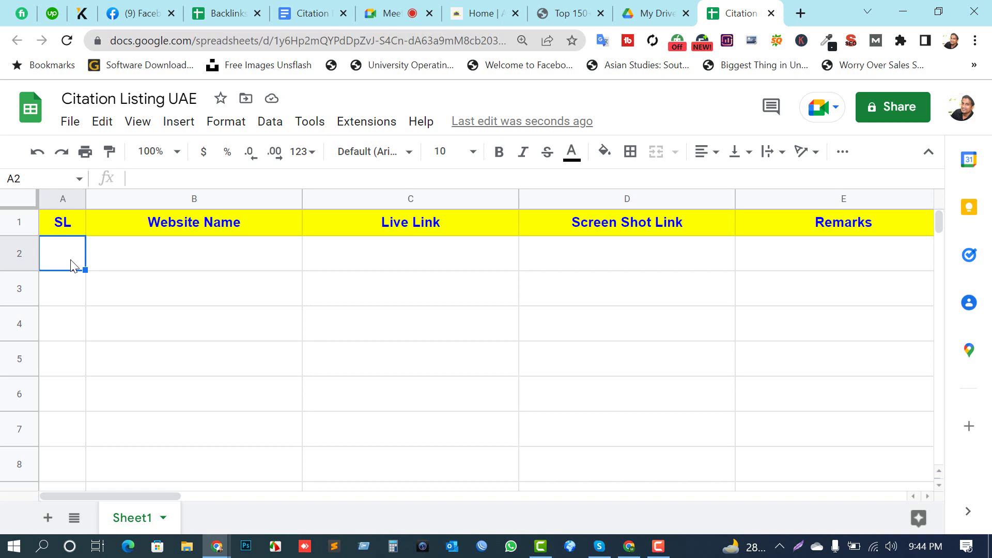
text(1)
click(115, 361)
click(57, 264)
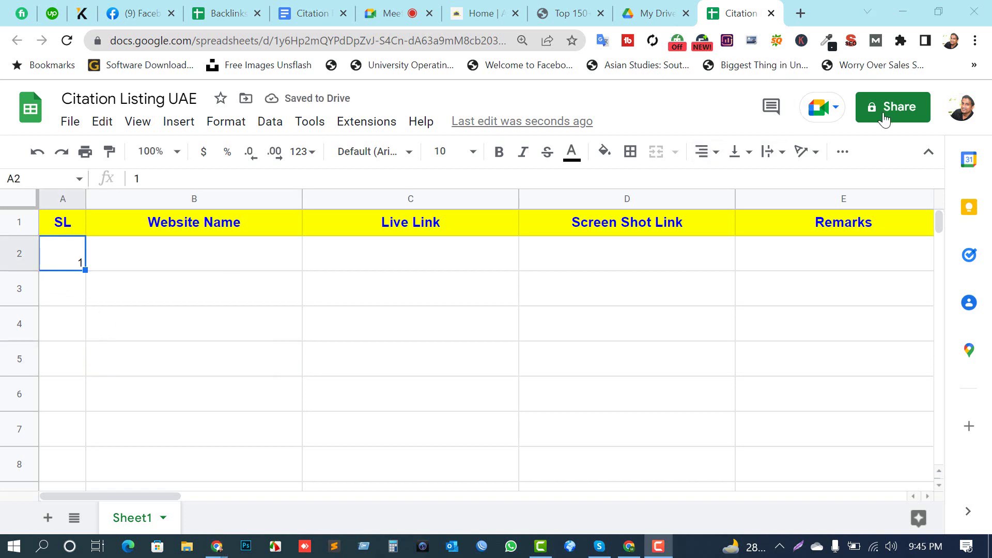
Step: Switch to Citation Rules and briefly highlight the Example site line
click(311, 13)
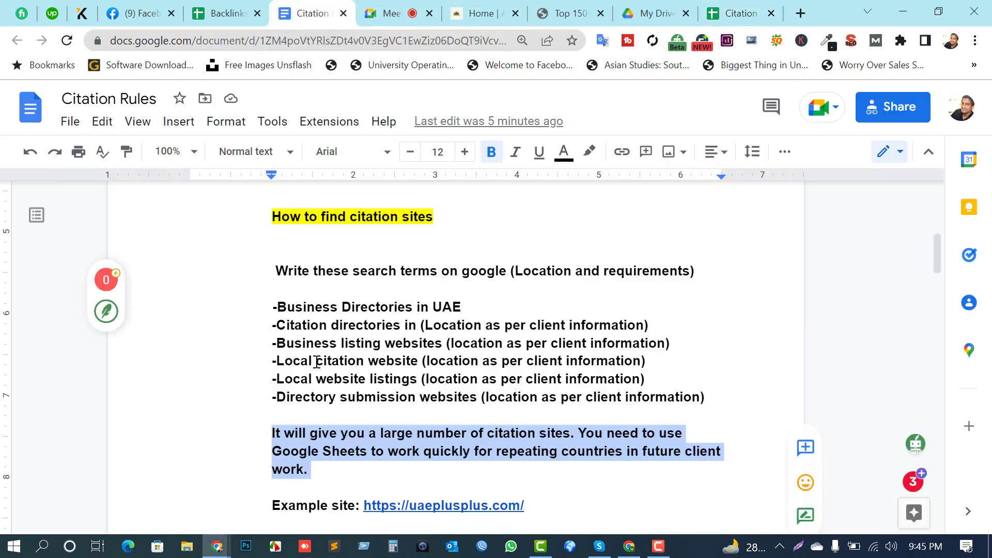
scroll(365, 423, down, 3)
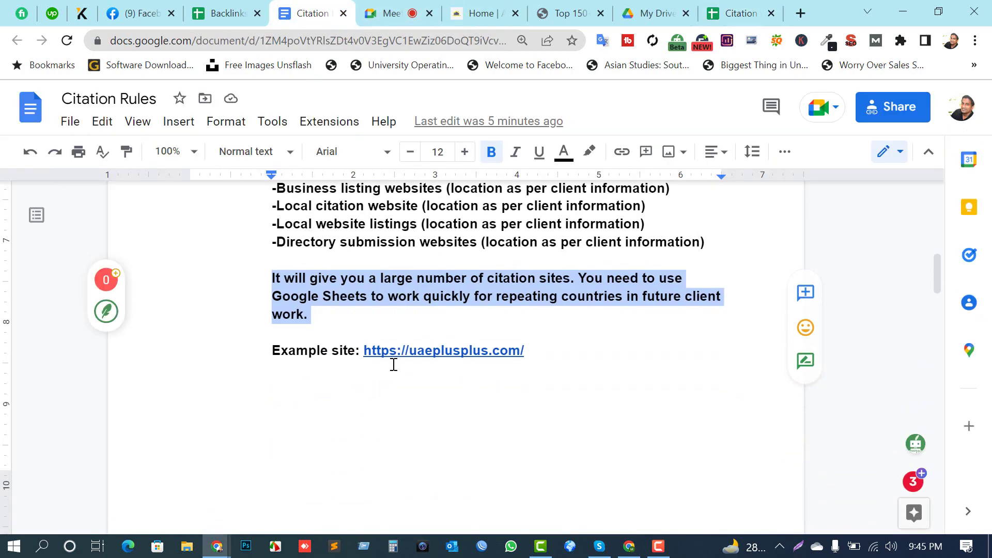
drag(532, 352, 255, 351)
click(385, 429)
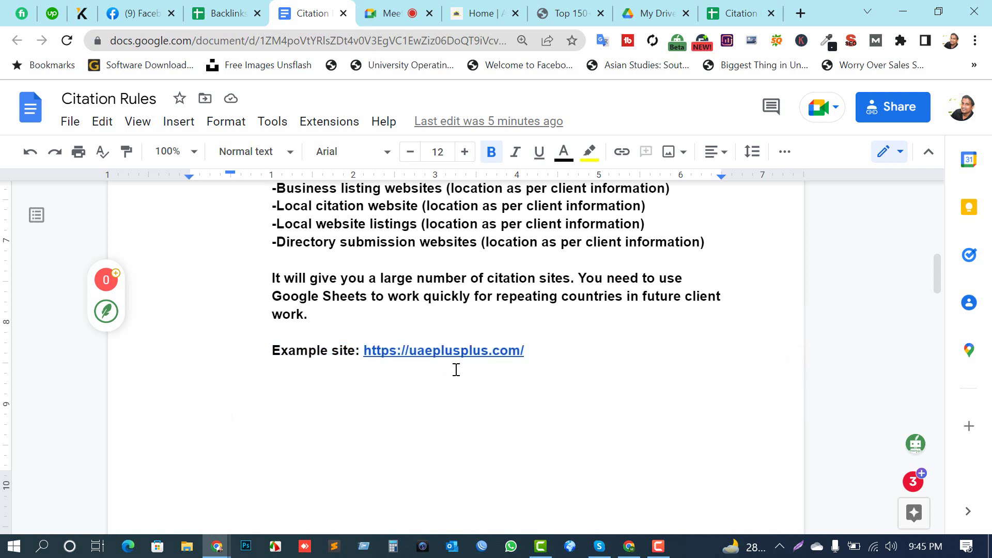
Step: Scroll to Step 3 on burner emails and highlight its whole paragraph
scroll(460, 369, down, 6)
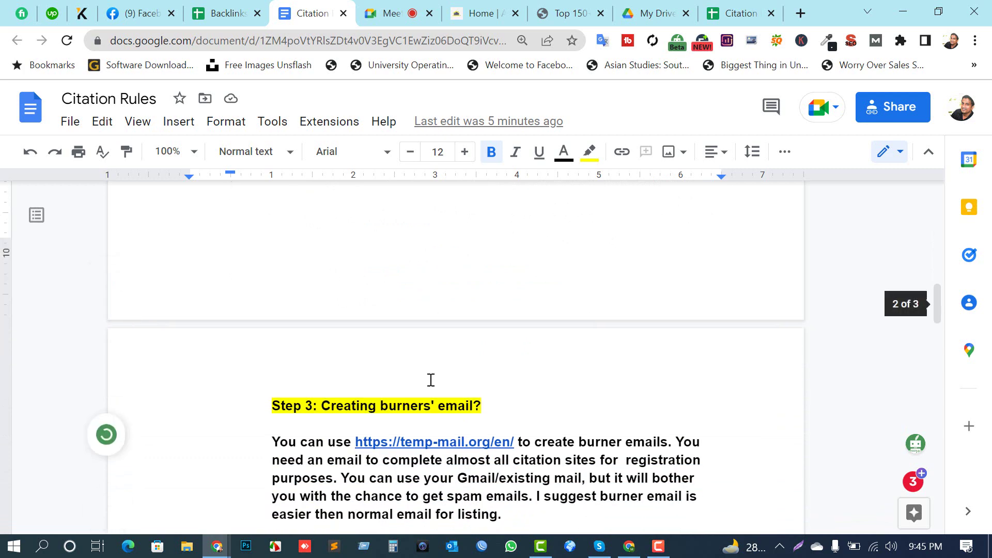
drag(266, 329, 561, 329)
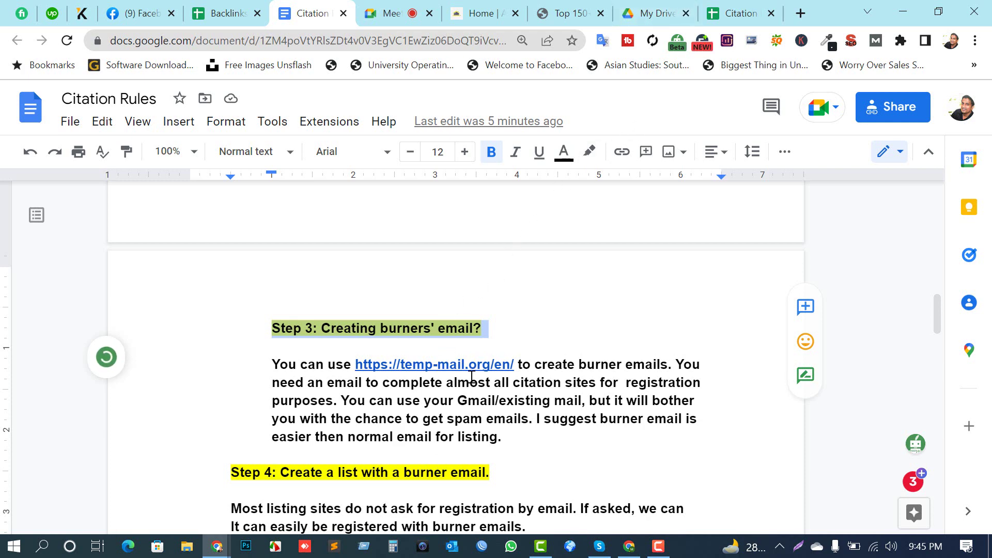
scroll(471, 377, up, 10)
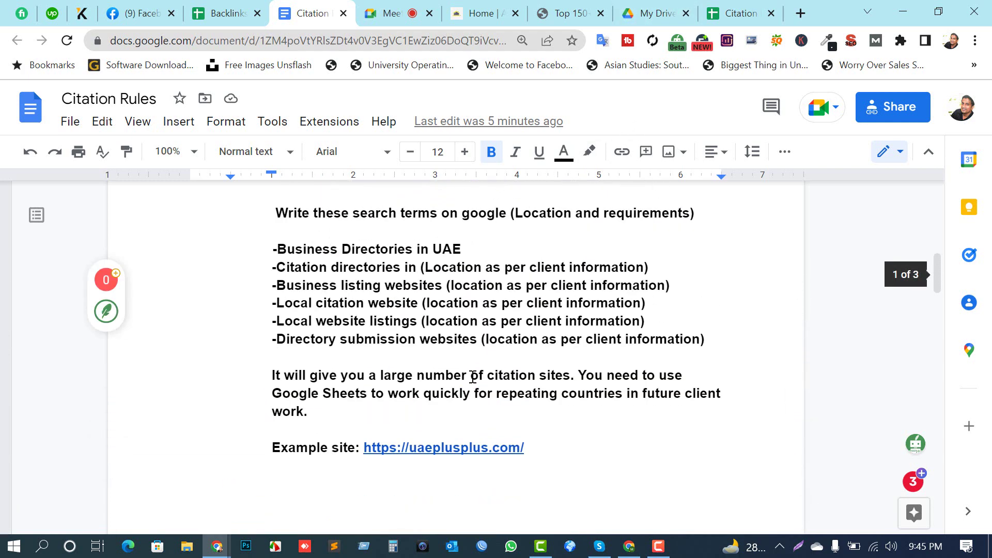
scroll(465, 385, down, 4)
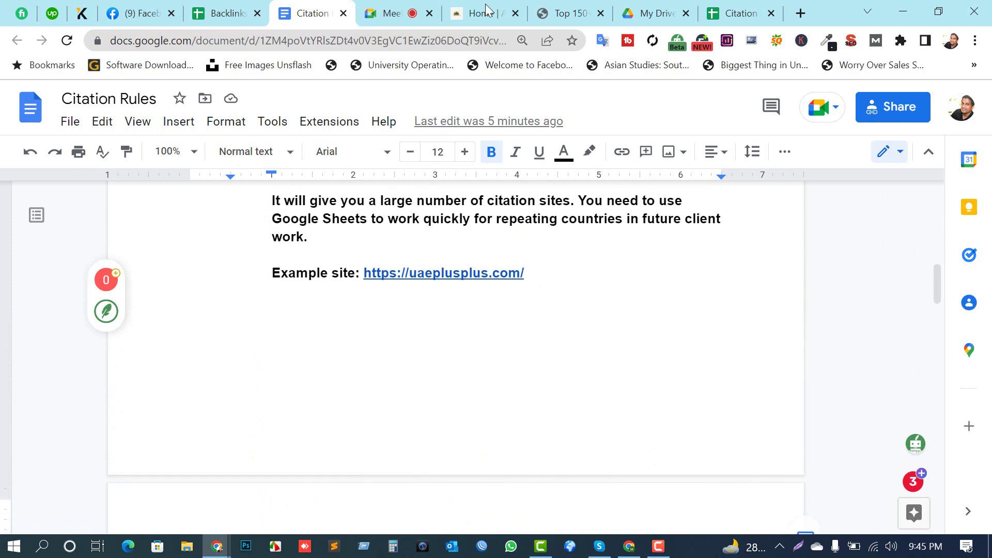
scroll(441, 293, down, 2)
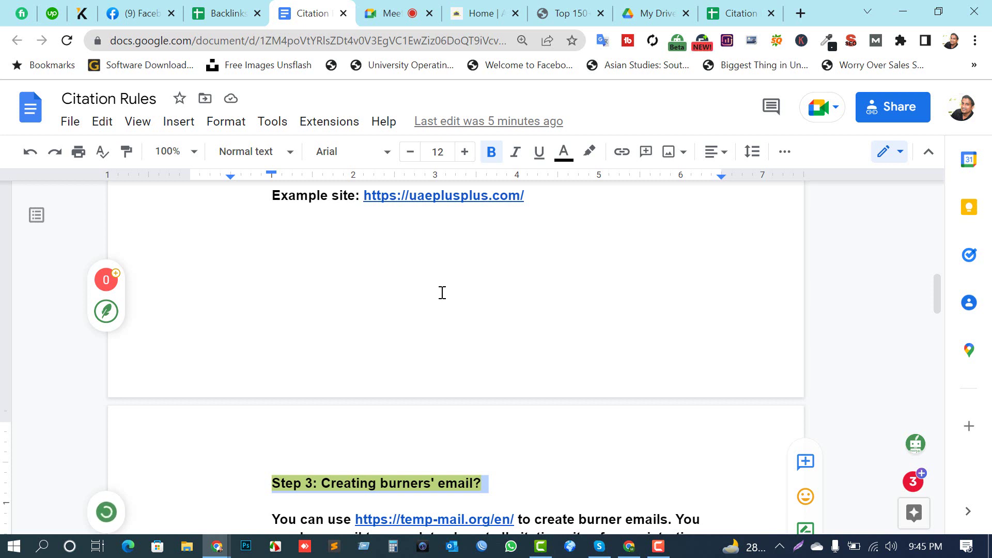
scroll(443, 292, down, 5)
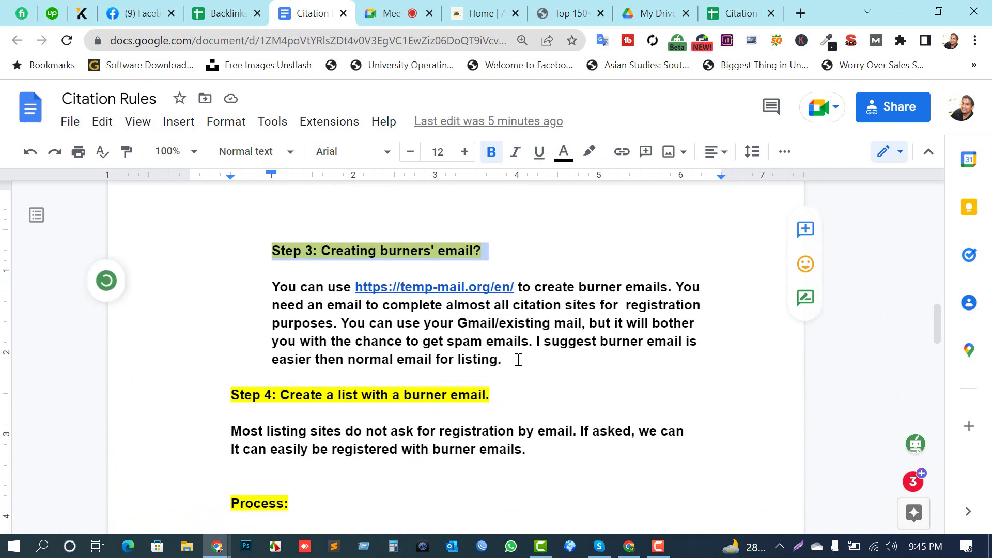
drag(516, 359, 254, 291)
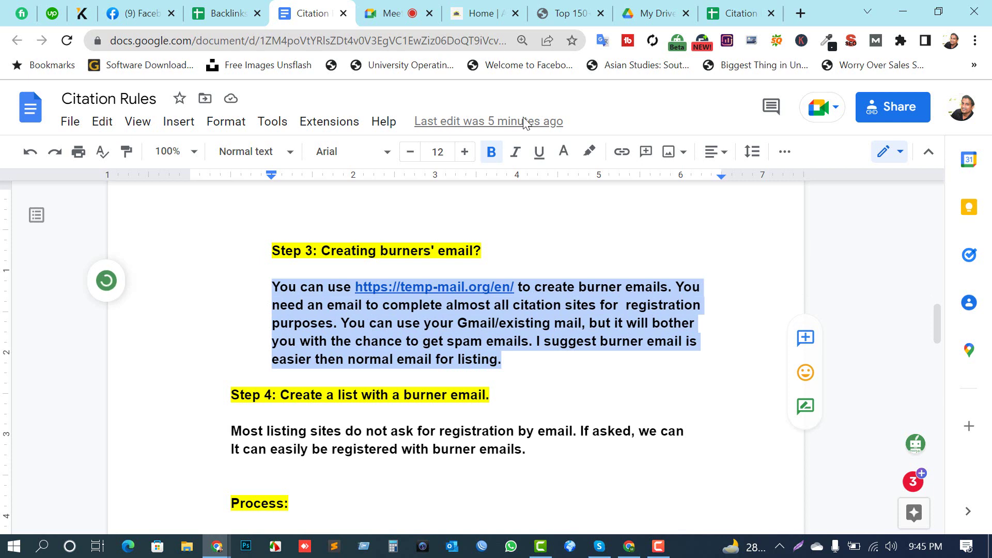
Step: Start a new Google tab, then clear the Step 3 highlight in Citation Rules
click(800, 14)
text(google.com)
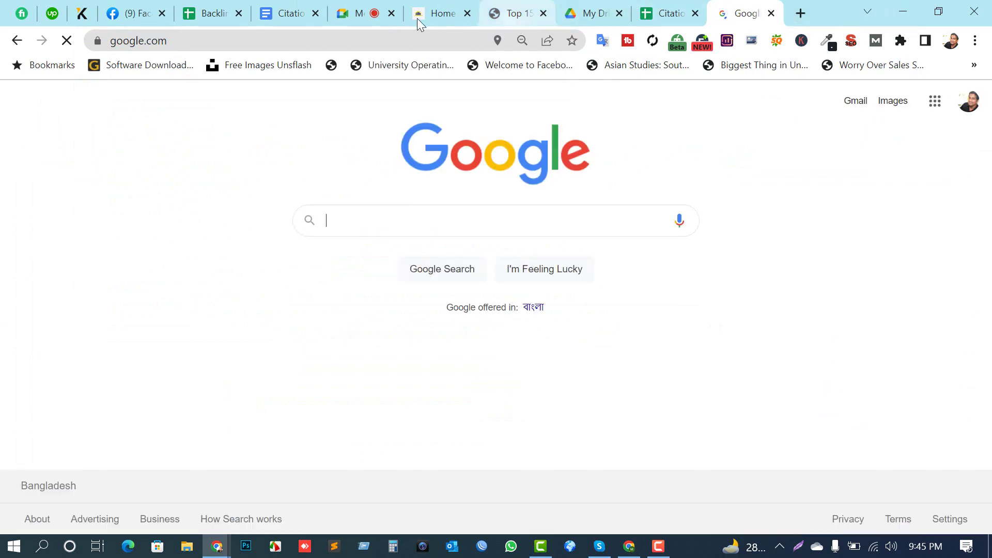
click(297, 11)
scroll(320, 474, down, 2)
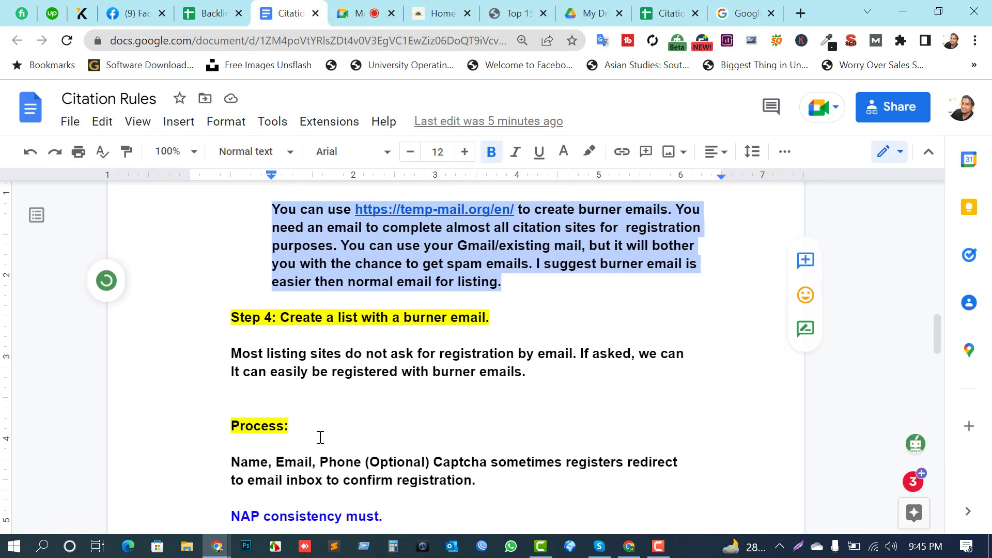
scroll(352, 387, up, 2)
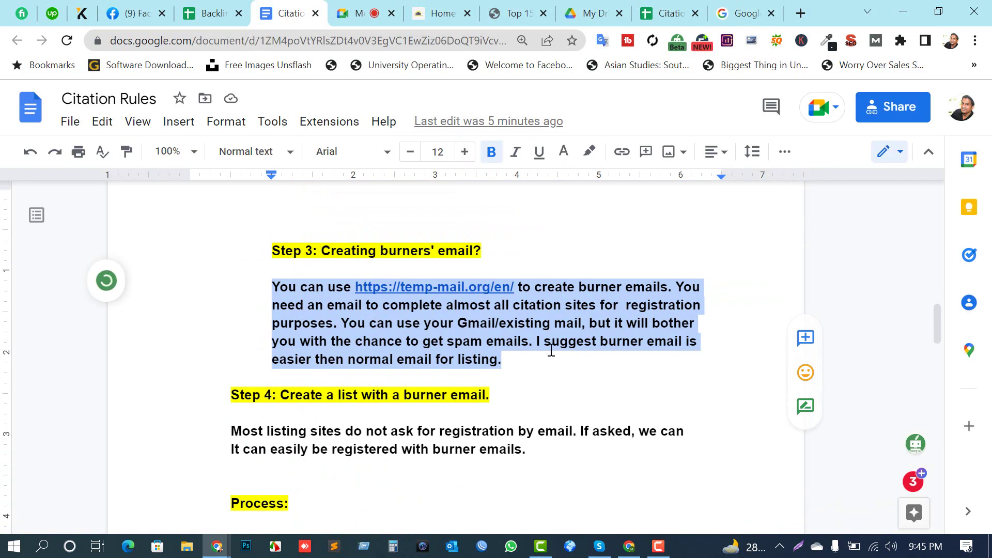
click(432, 306)
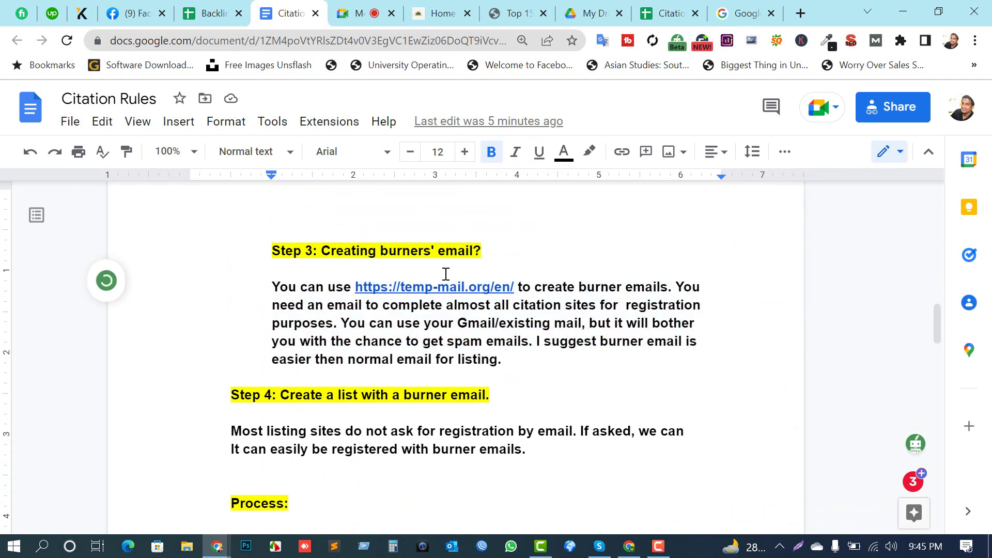
Step: Search Google for 'temp email' and open the Temp Mail result
click(744, 13)
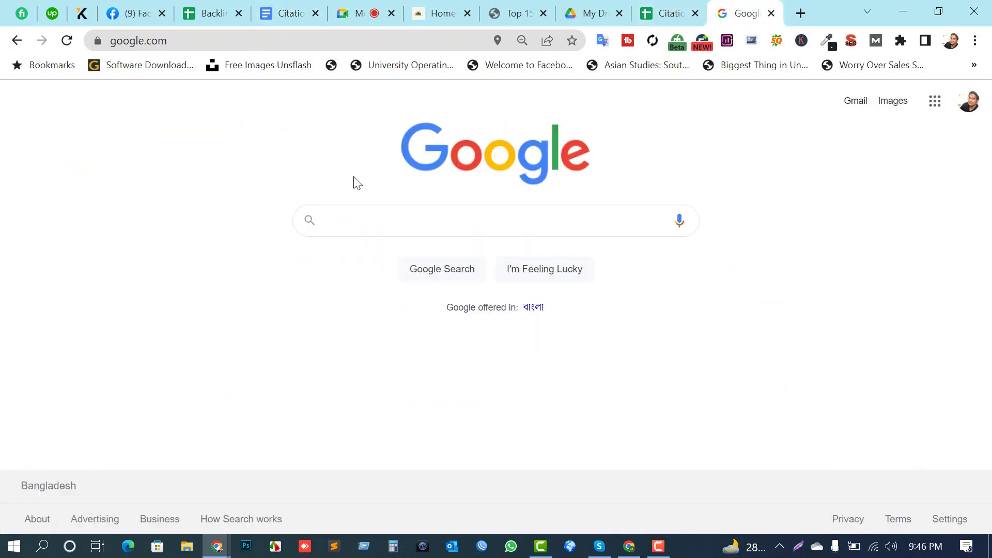
text(te)
key(Down)
key(Return)
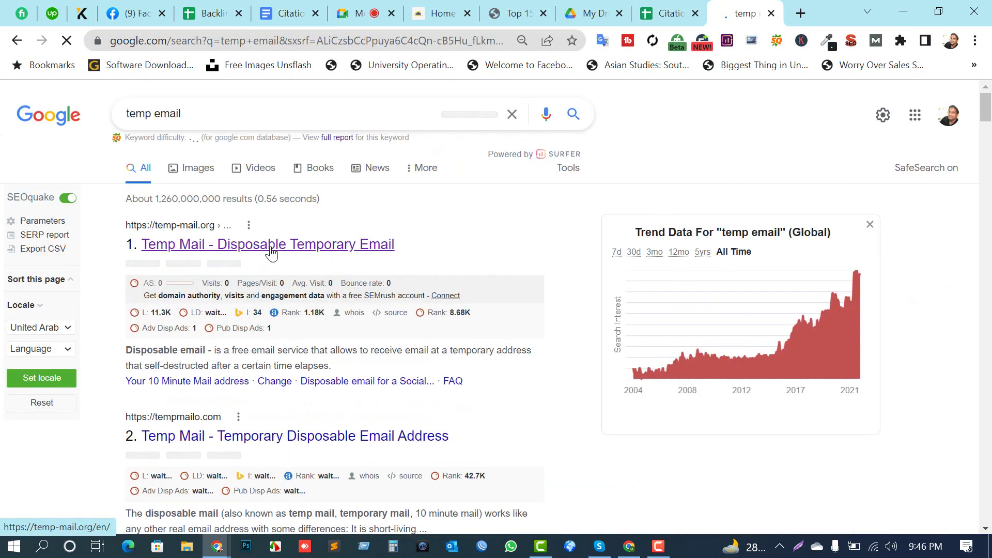
click(269, 253)
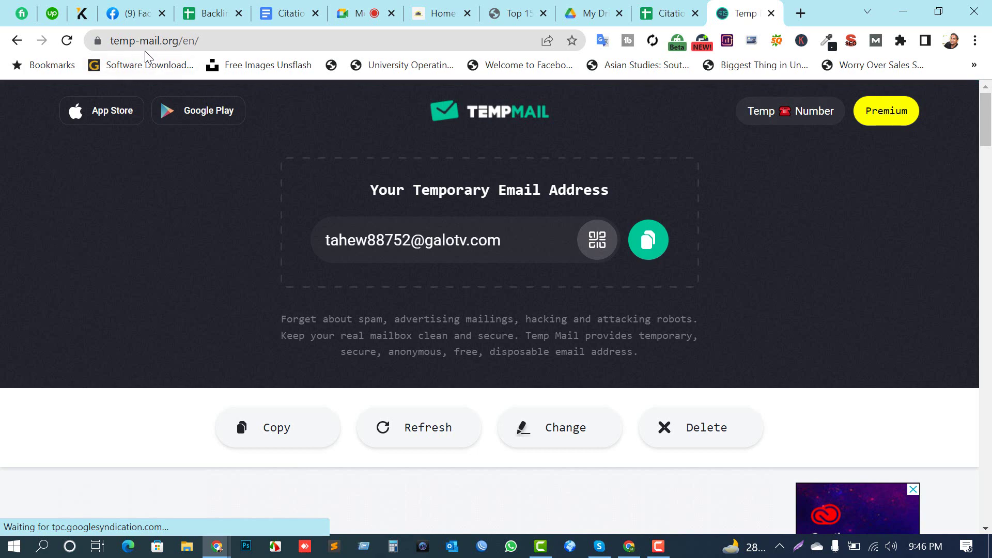
Step: Close the Citation Rules tab and load Google Drive in a new tab
click(315, 13)
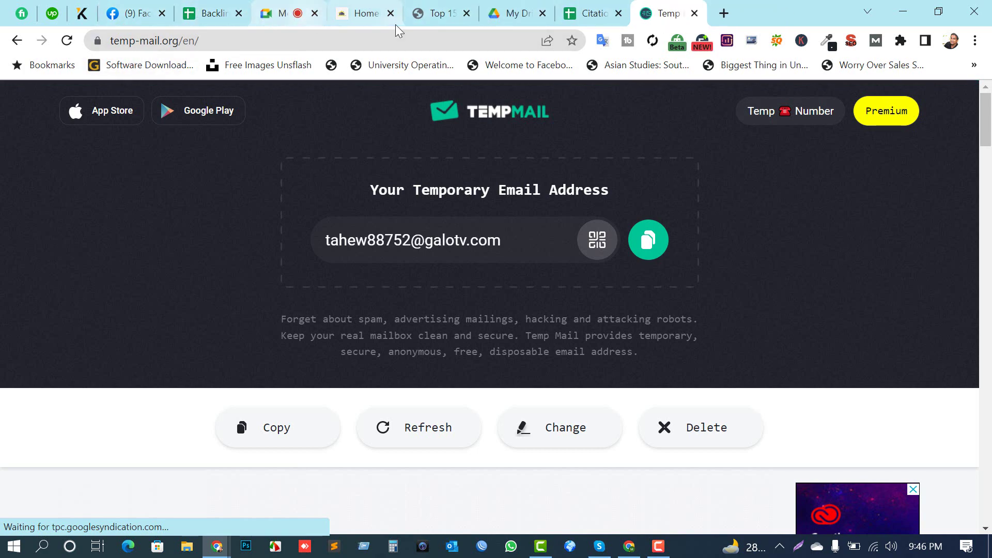
key(ctrl+t)
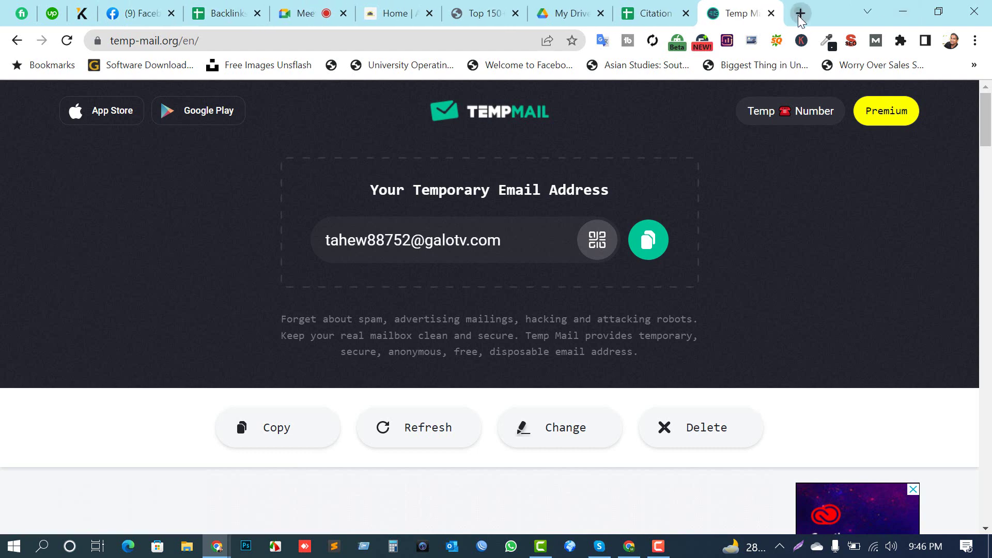
text(dr)
key(Return)
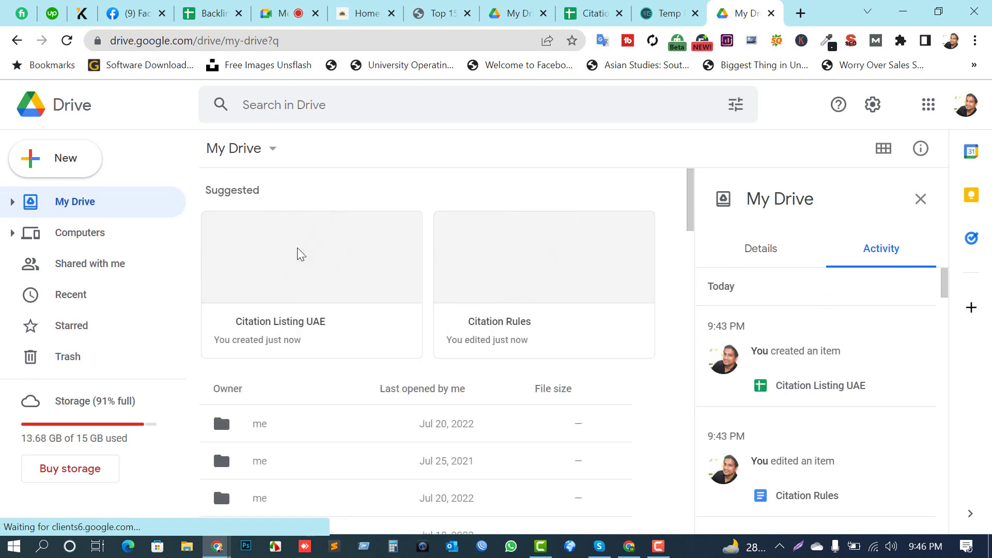
Step: Briefly open Citation Listing UAE, then open Citation Rules from My Drive at Step 3
double_click(300, 255)
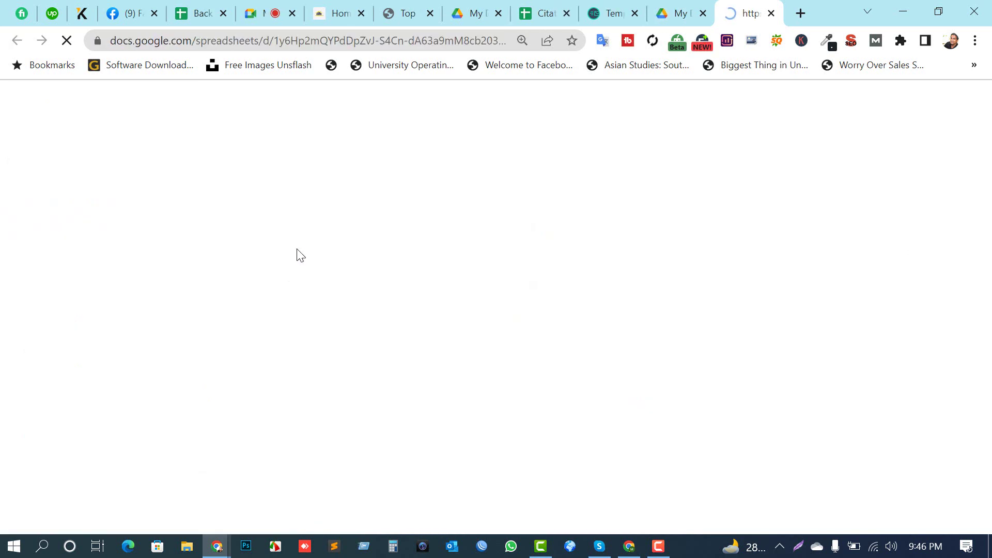
click(771, 13)
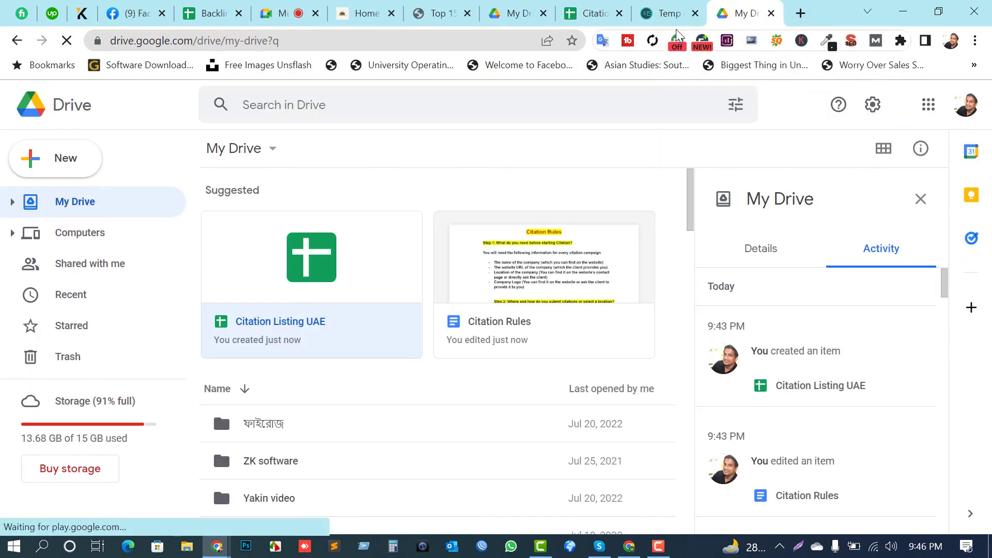
double_click(518, 287)
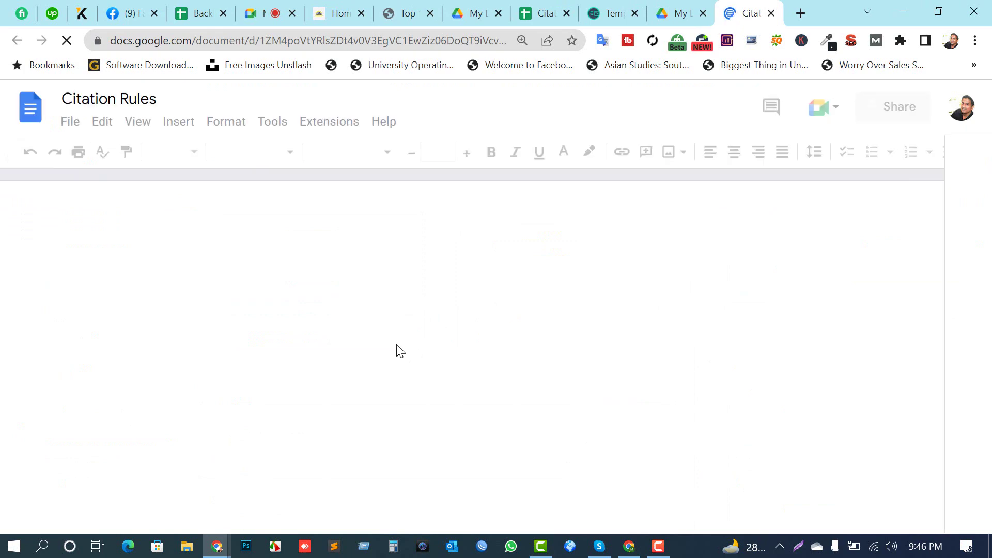
scroll(450, 392, down, 10)
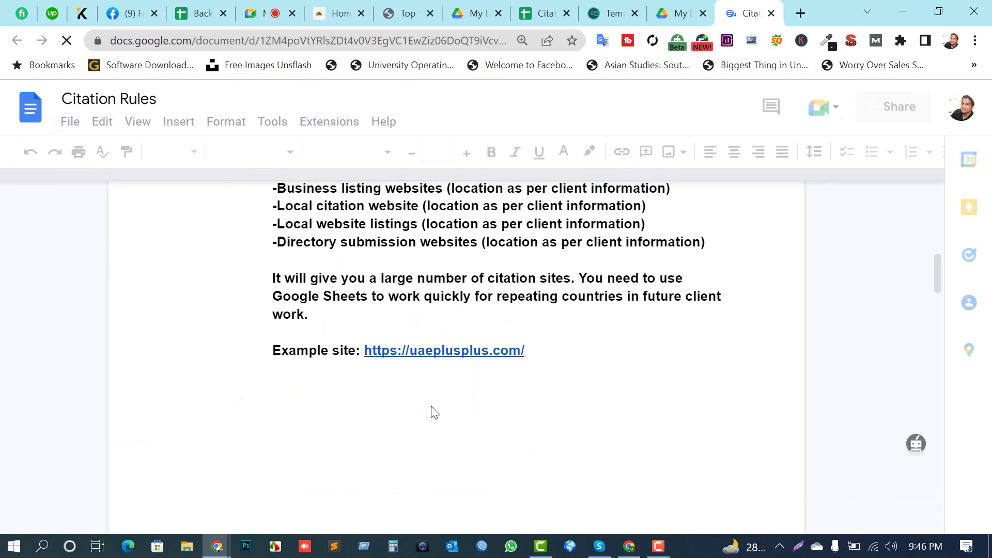
scroll(392, 401, down, 10)
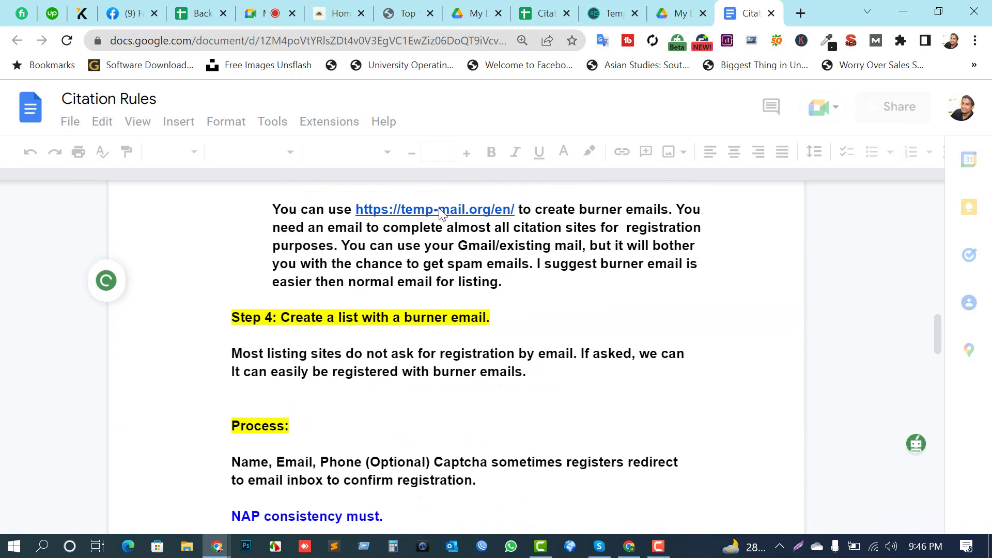
scroll(440, 213, up, 2)
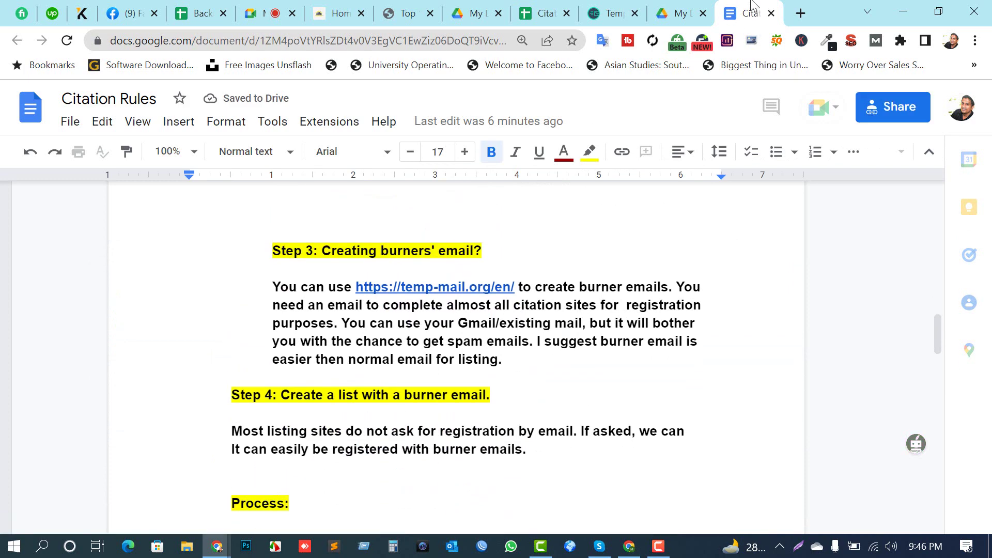
Step: Copy the temporary address on Temp Mail, then return to Citation Listing UAE
click(612, 12)
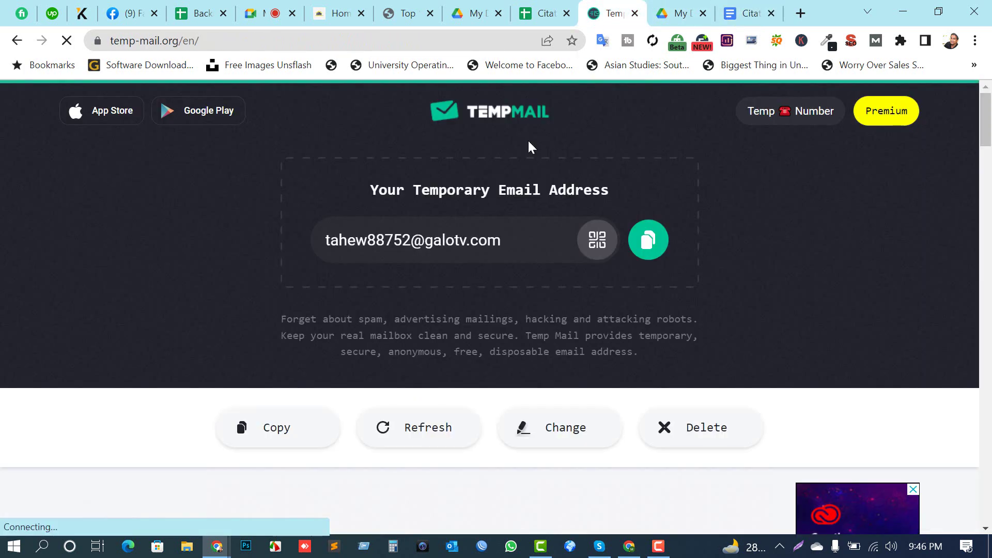
drag(523, 243, 283, 247)
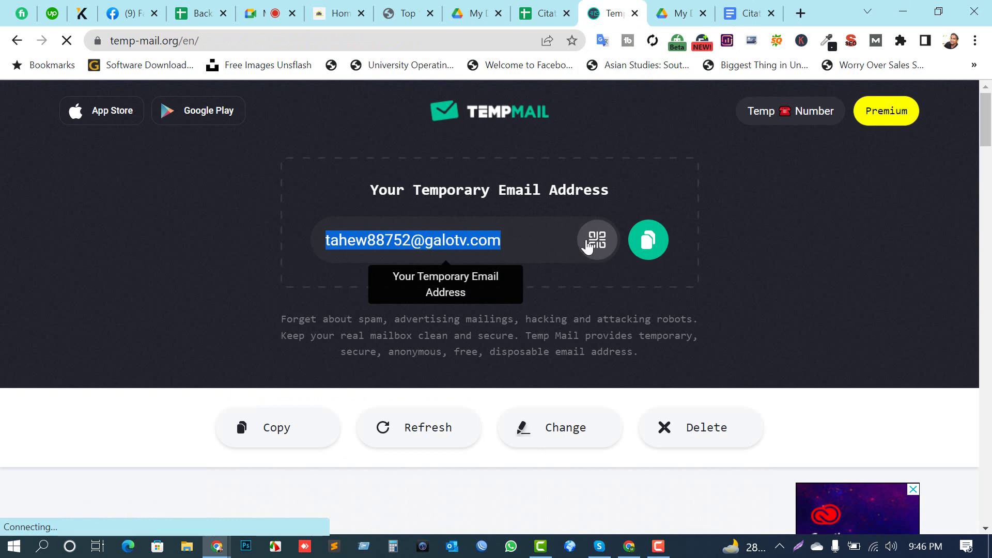
click(652, 248)
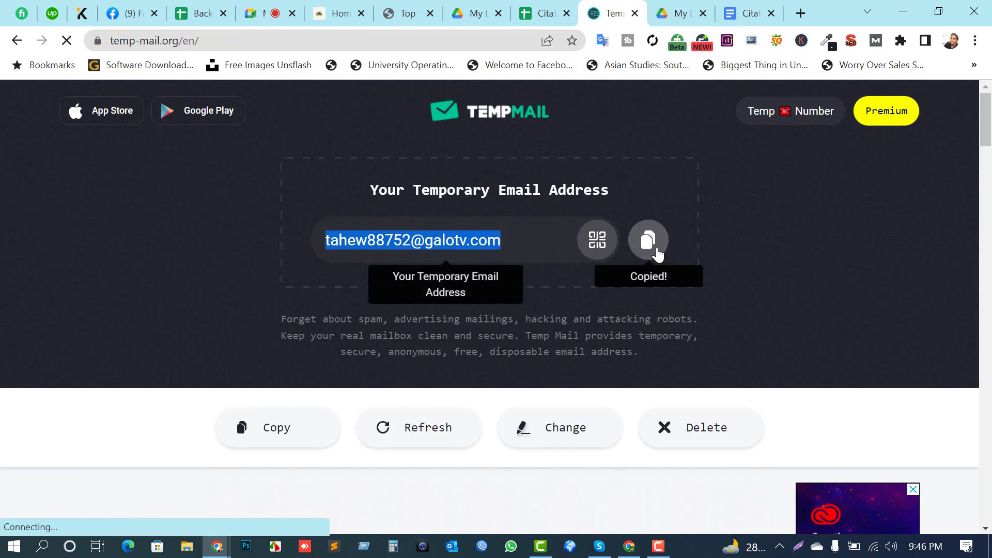
scroll(583, 383, down, 3)
scroll(584, 383, up, 3)
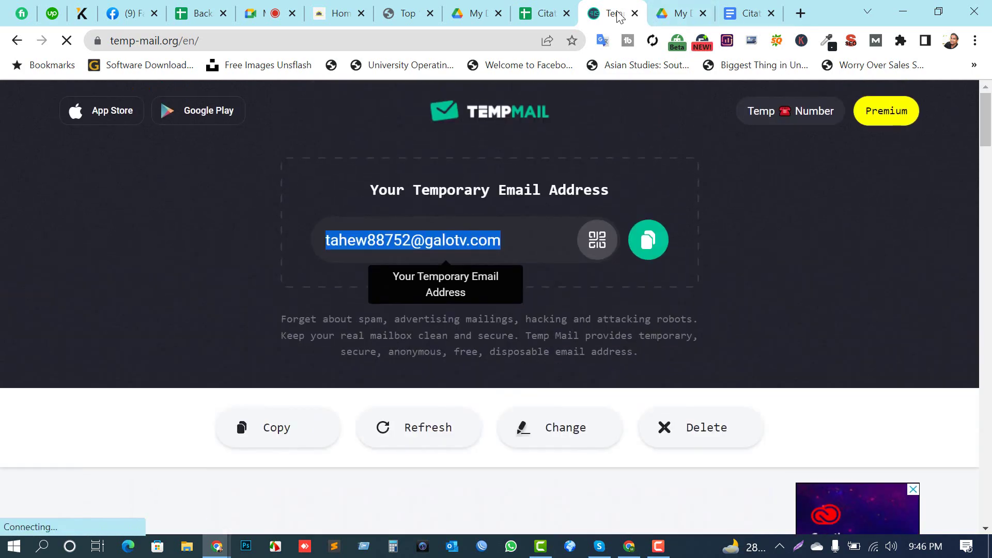
click(543, 13)
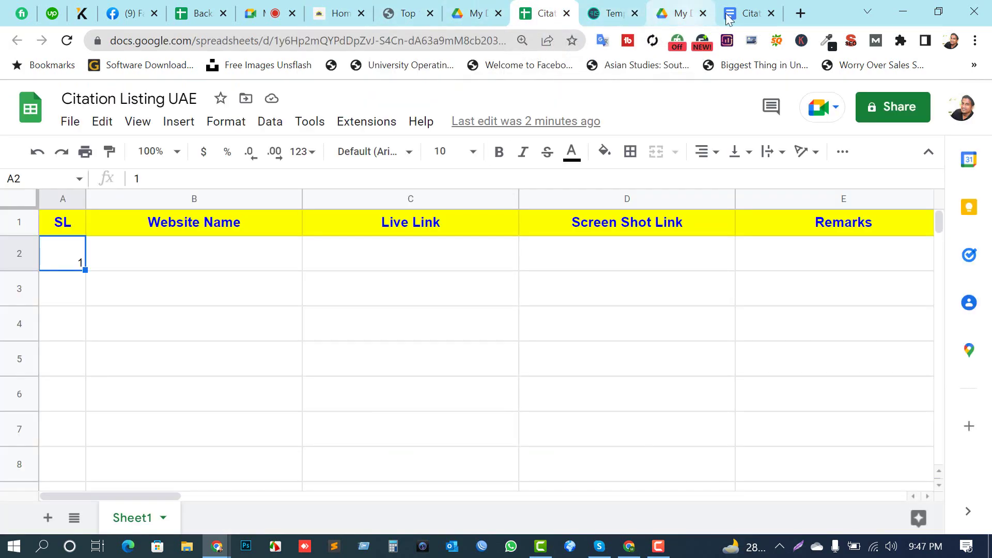
Step: Return to Citation Rules and scroll to Steps 3 and 4
click(744, 13)
scroll(401, 381, down, 2)
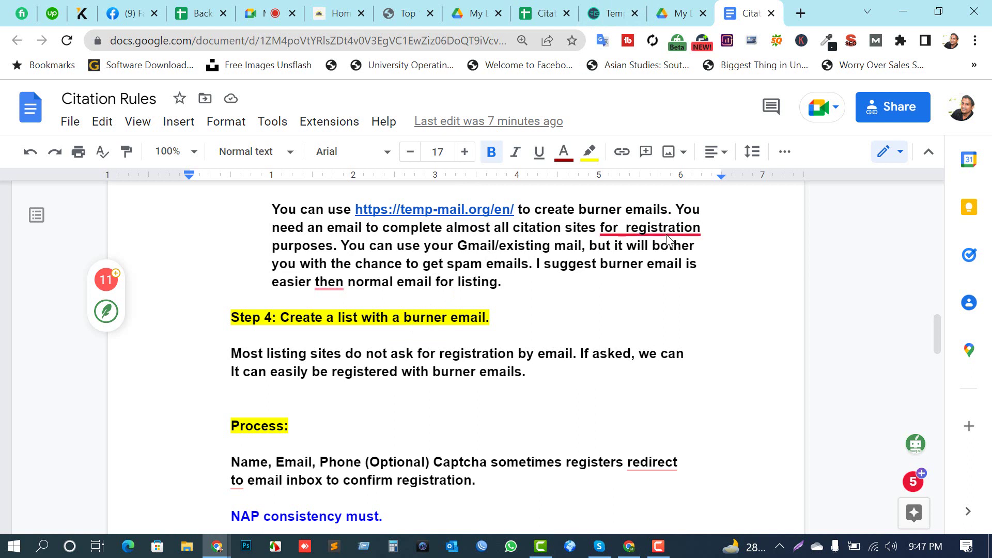
Step: Select and then deselect the Step 4 explanation paragraph in Citation Rules
mouse_move(635, 235)
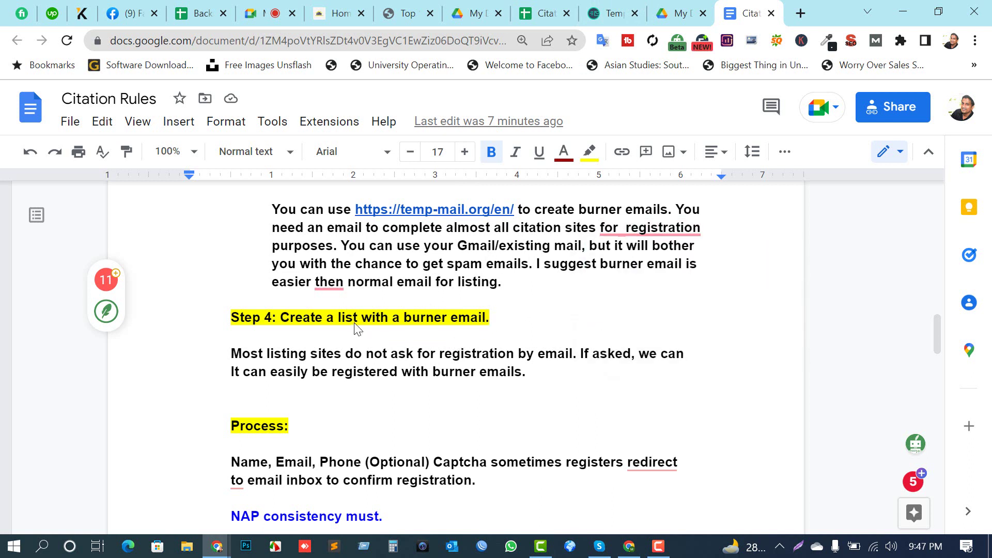
scroll(321, 326, down, 2)
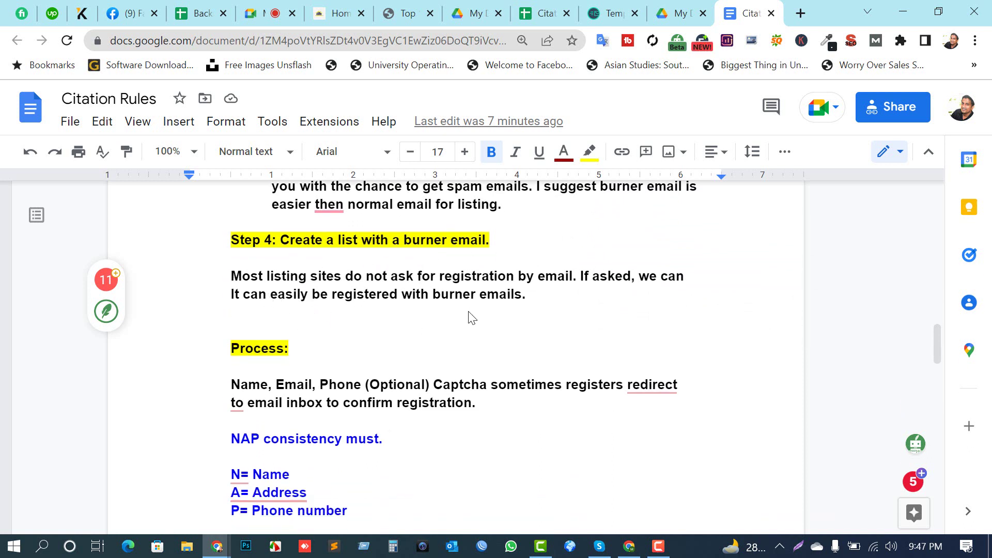
drag(528, 299, 247, 282)
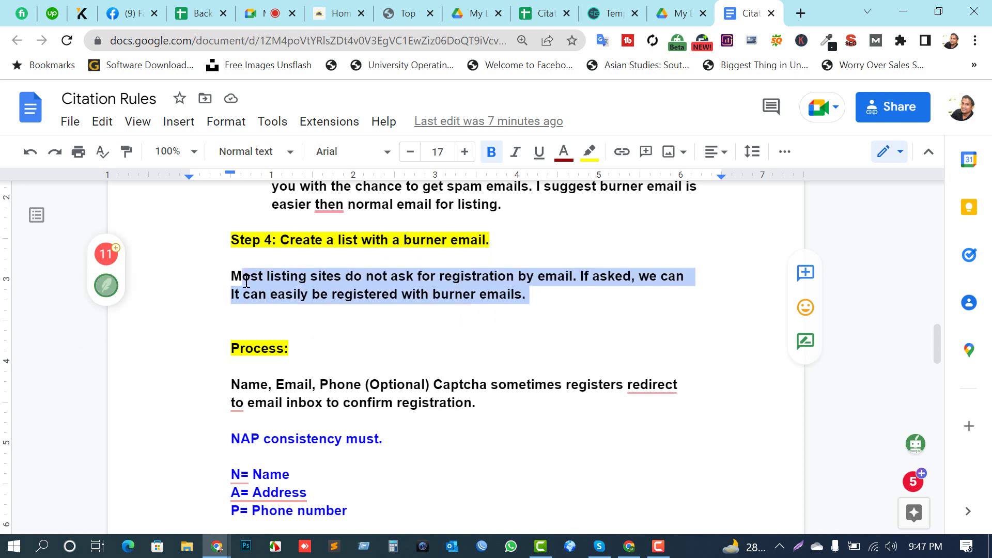
click(488, 333)
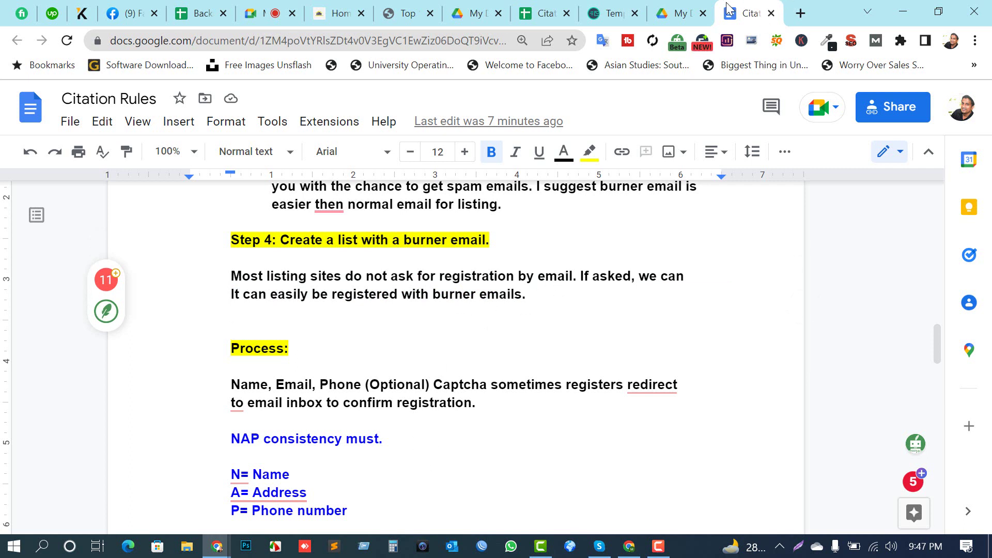
Step: Glance at Temp Mail, then scroll Citation Rules up to the UAE search-terms list
mouse_move(580, 6)
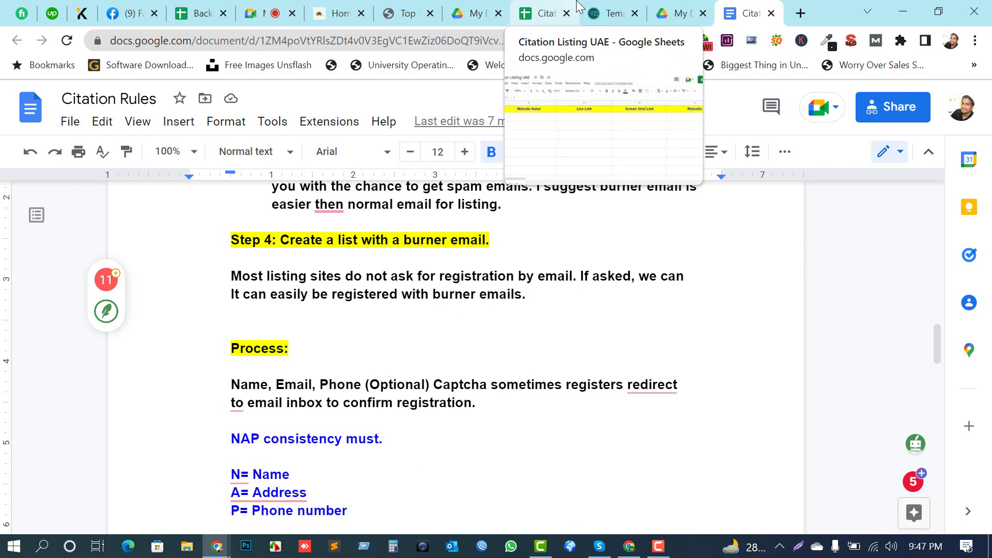
mouse_move(678, 15)
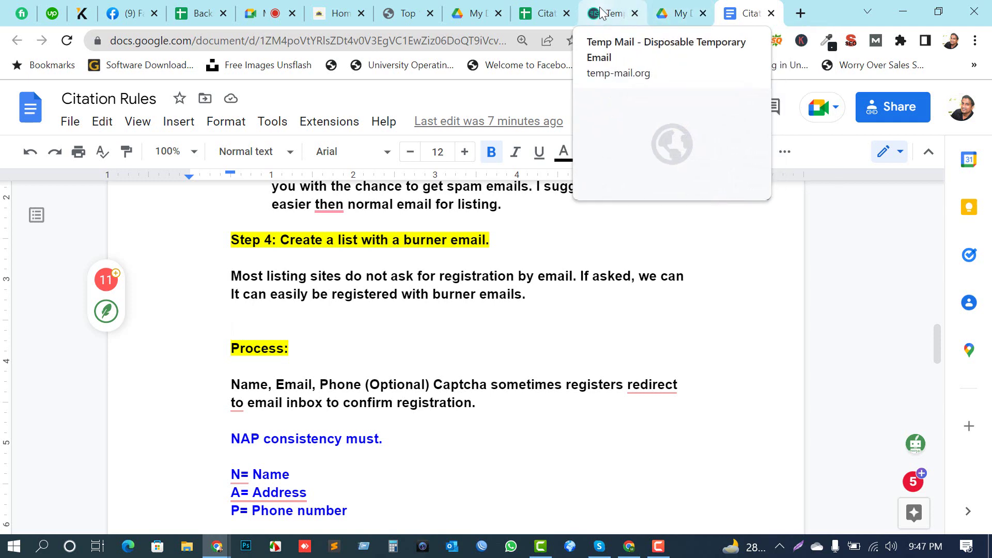
click(603, 9)
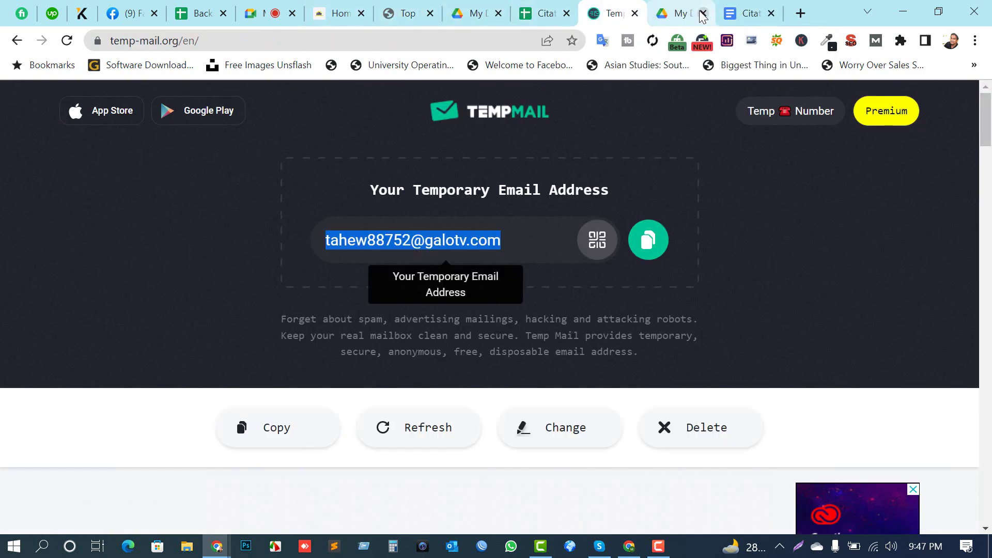
click(743, 9)
scroll(372, 310, down, 3)
scroll(373, 305, up, 11)
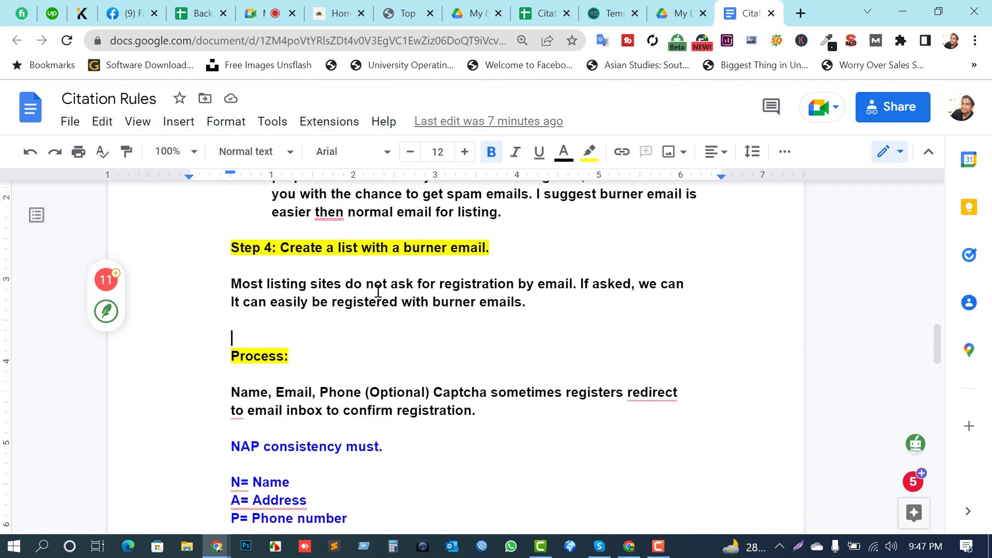
scroll(376, 292, up, 5)
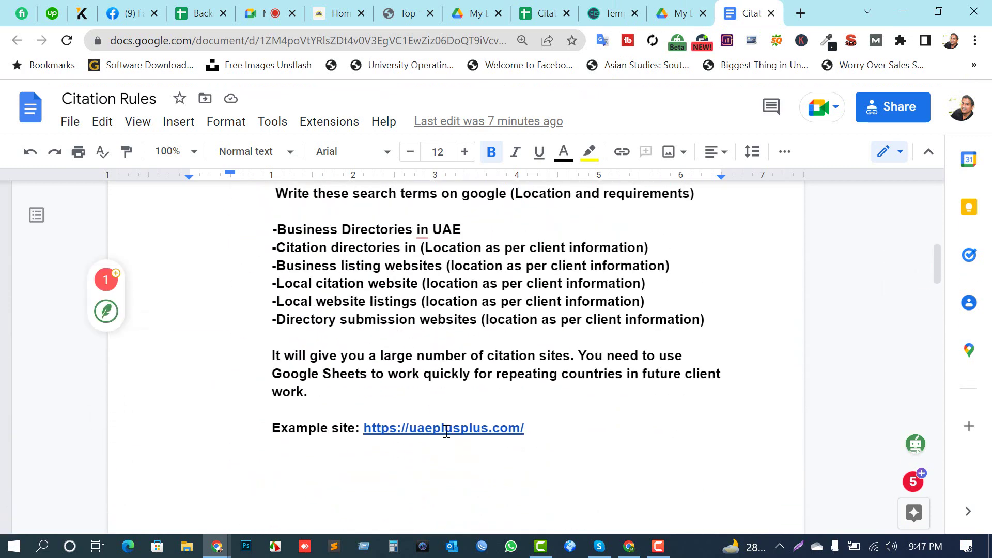
Step: Open the uaeplusplus.com example link from its preview in a new tab
click(446, 428)
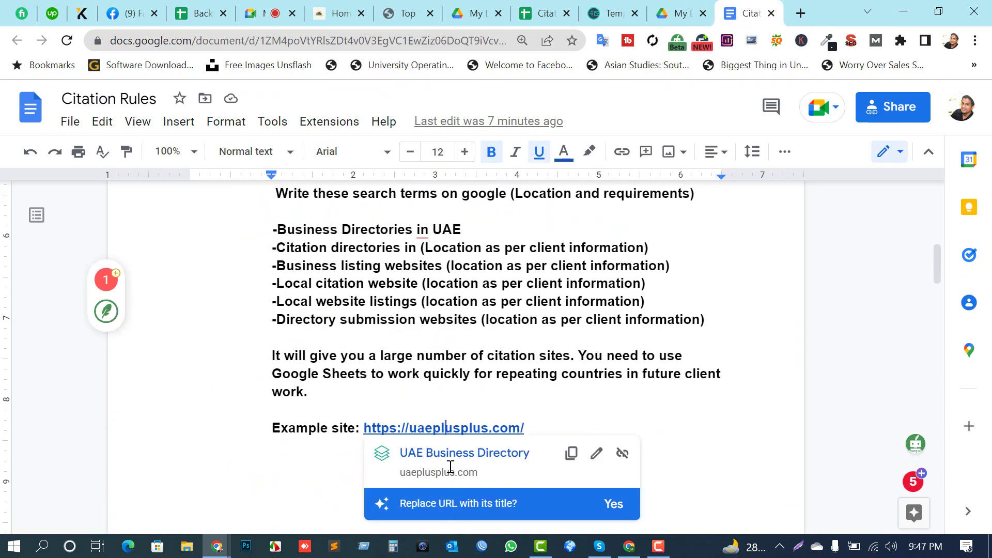
click(450, 454)
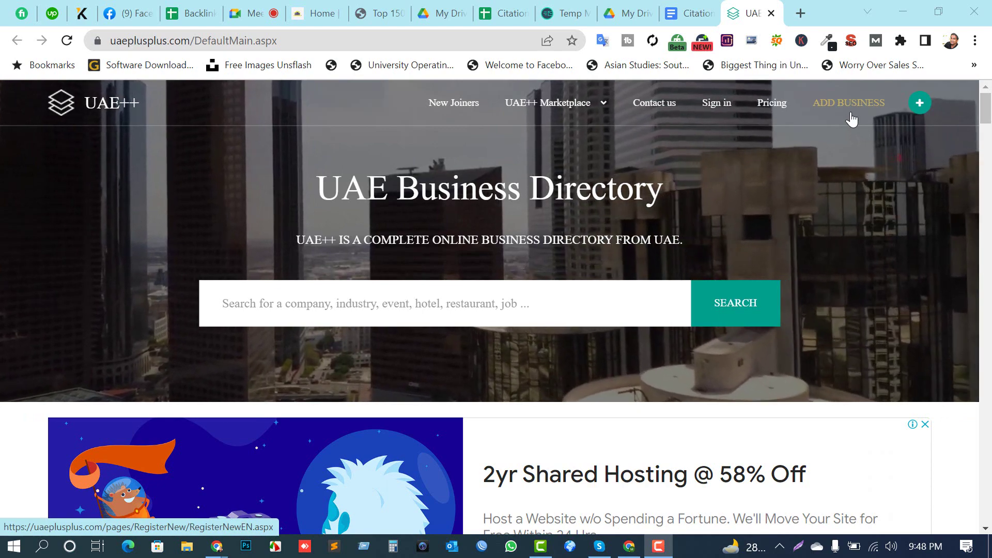
Step: Choose Add Business, then New User Register Now to reach the Create Account form
click(850, 109)
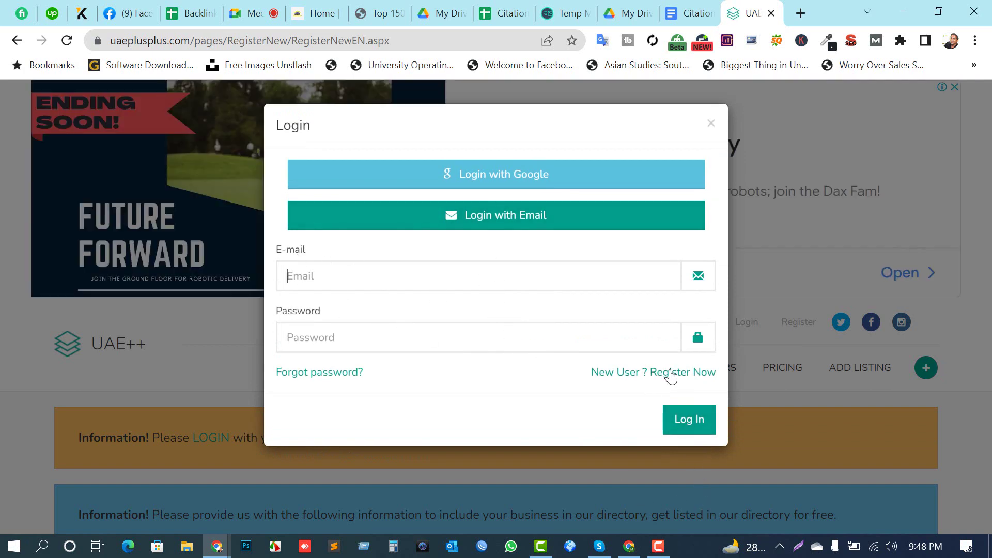
click(623, 379)
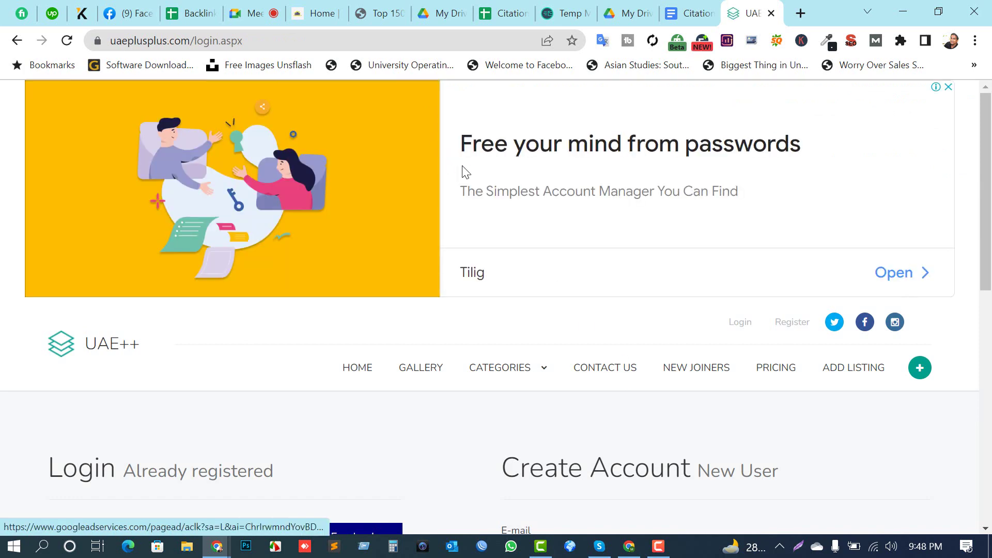
scroll(466, 172, down, 4)
Step: Copy the temporary address from Temp Mail and paste it into the E-mail field
click(545, 325)
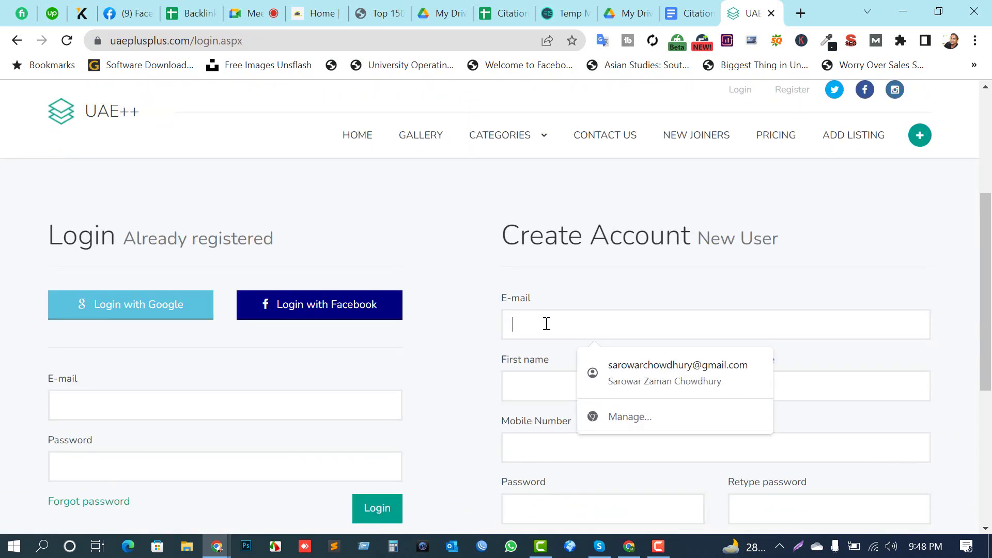
scroll(546, 323, down, 1)
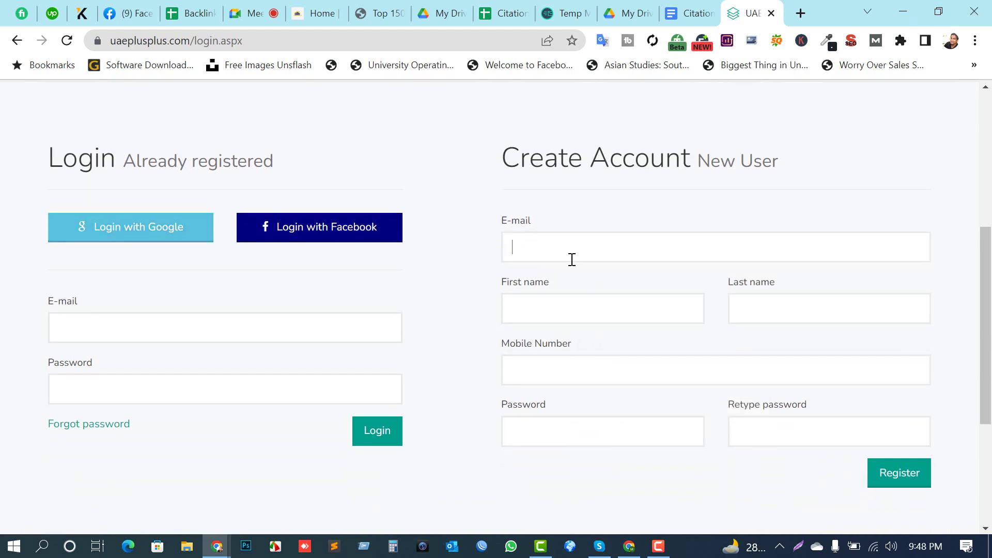
click(563, 13)
click(648, 239)
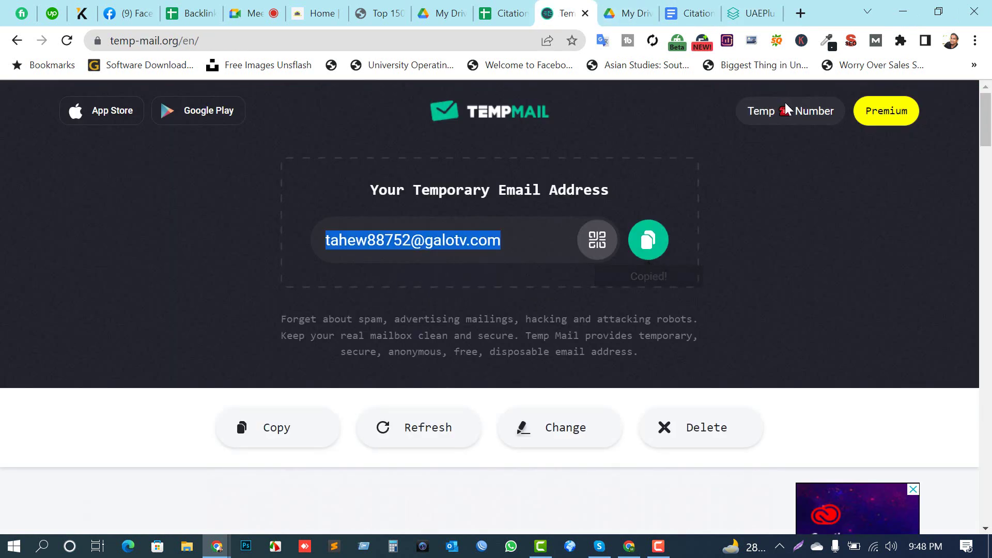
click(753, 11)
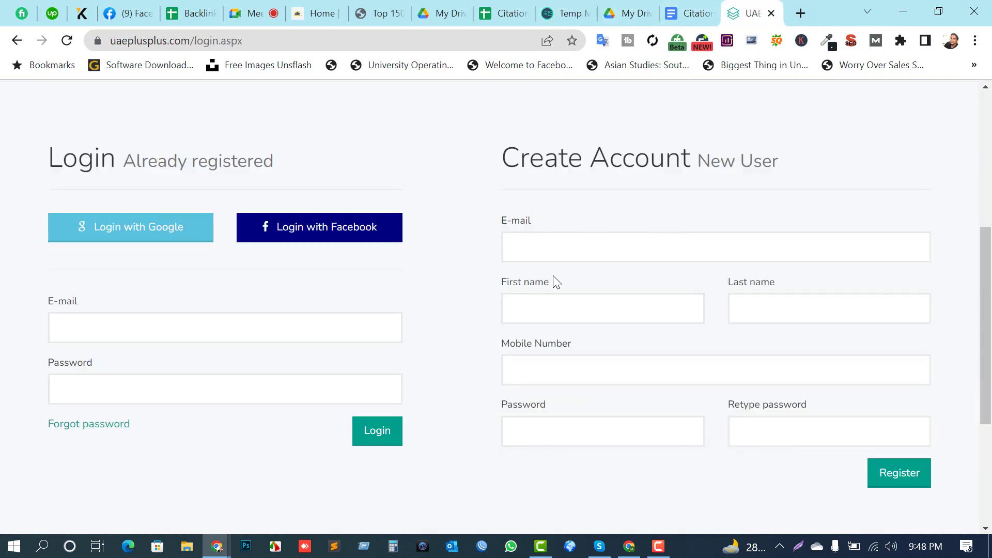
key(ctrl+v)
Step: Enter first name 'Safe Your' and last name 'Home'
click(550, 310)
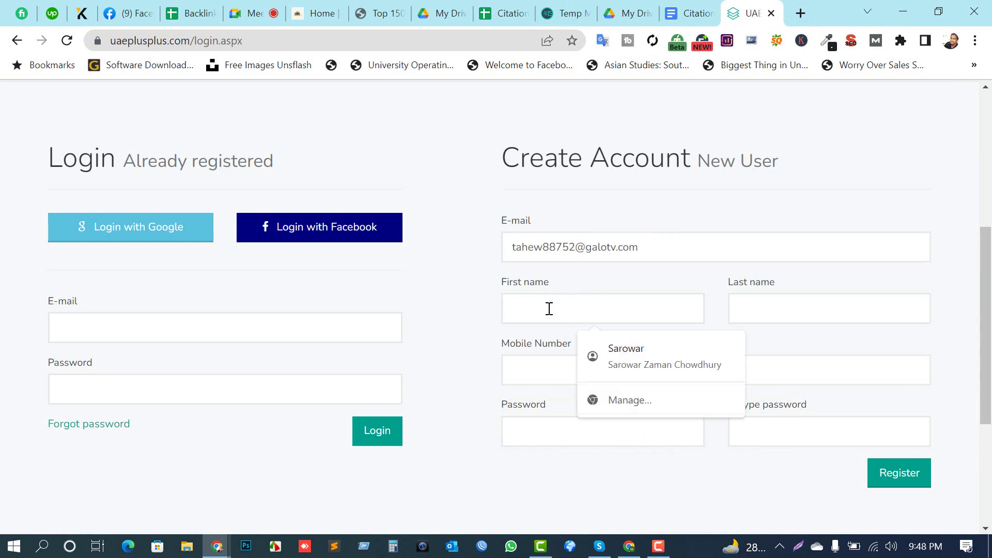
text(Safe Your)
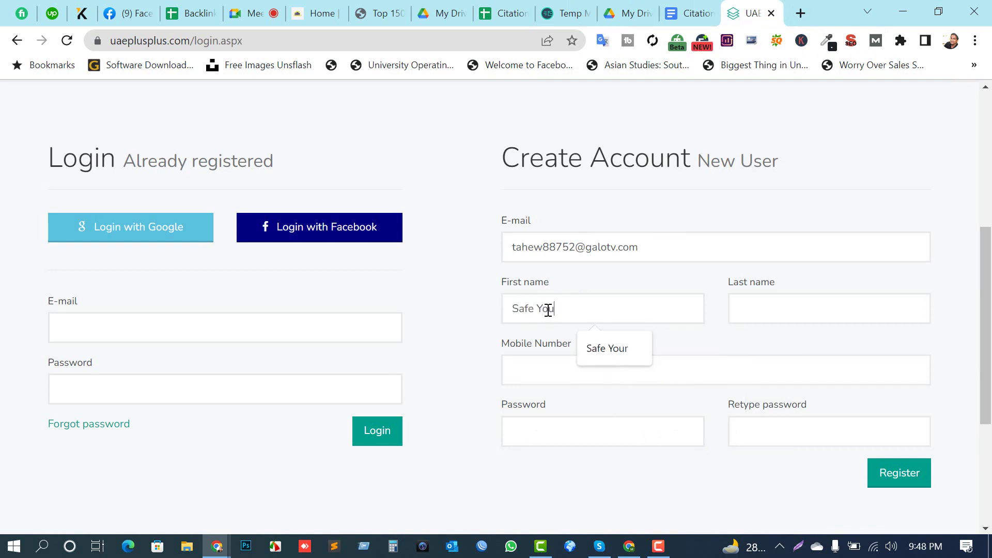
key(Tab)
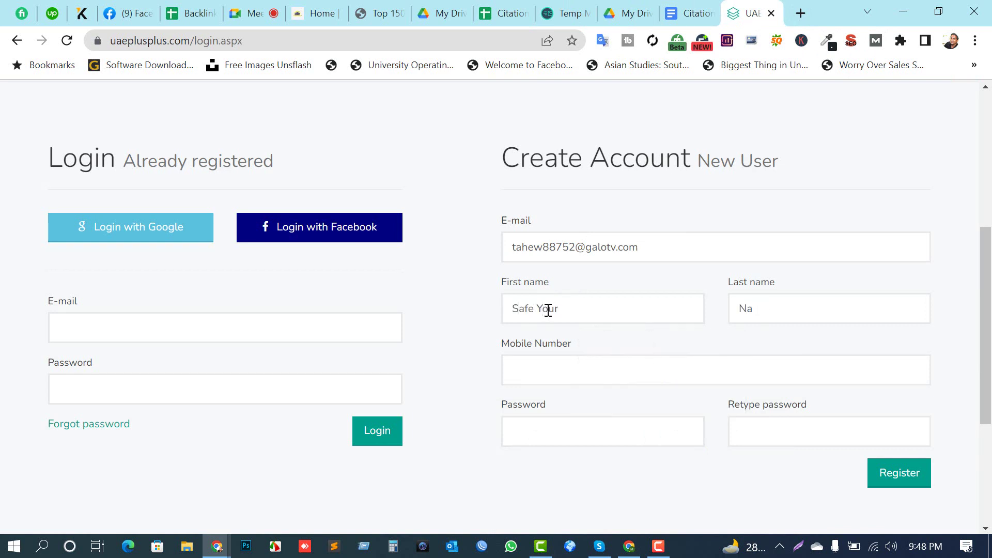
text(Home)
key(Tab)
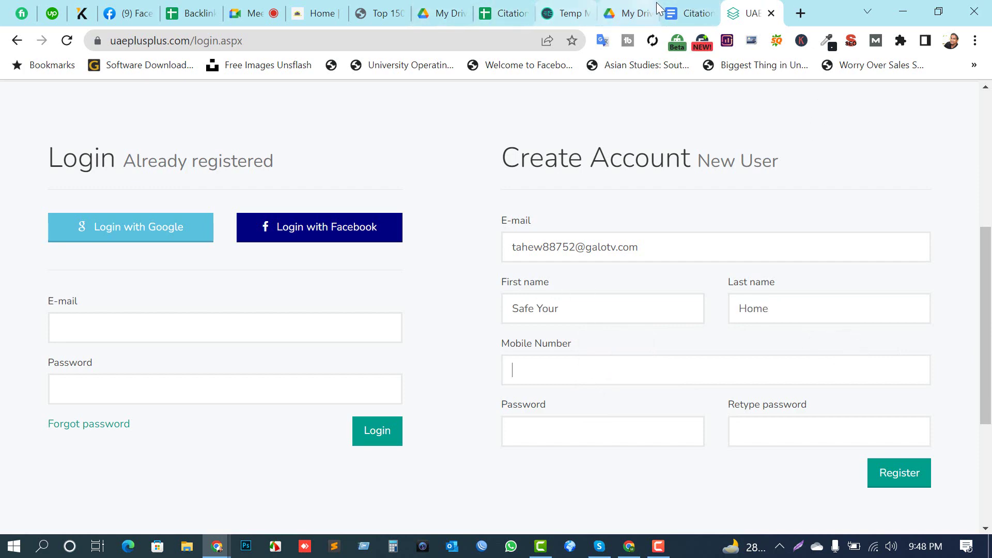
Step: Scroll to Information for Citation in Citation Rules and select the Description paragraph
click(672, 11)
scroll(460, 258, down, 10)
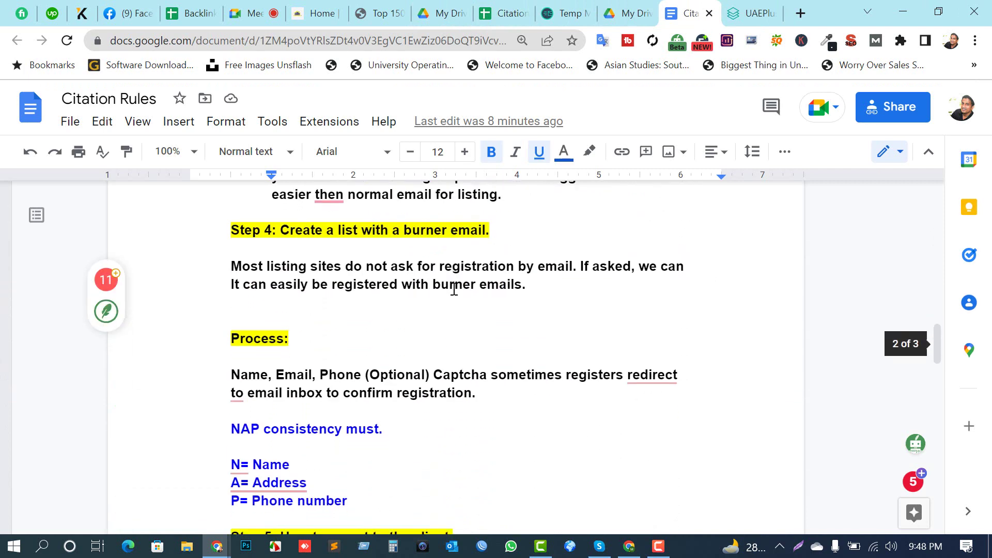
scroll(317, 383, down, 13)
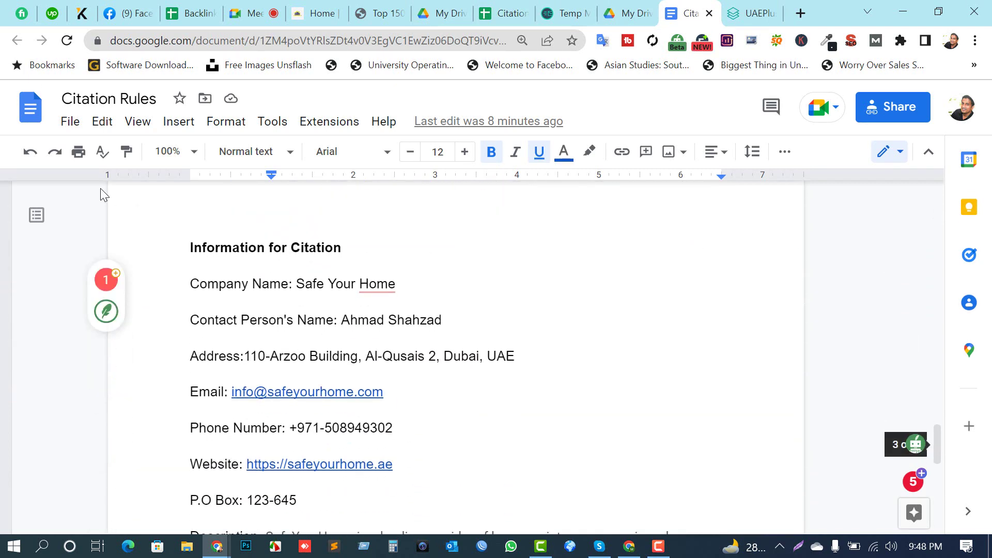
drag(353, 249, 399, 266)
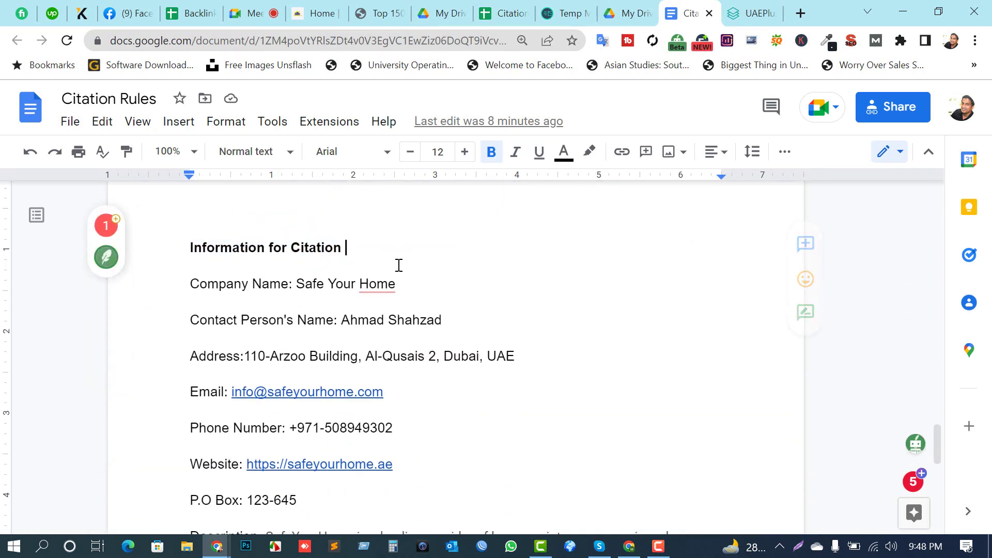
scroll(399, 265, down, 2)
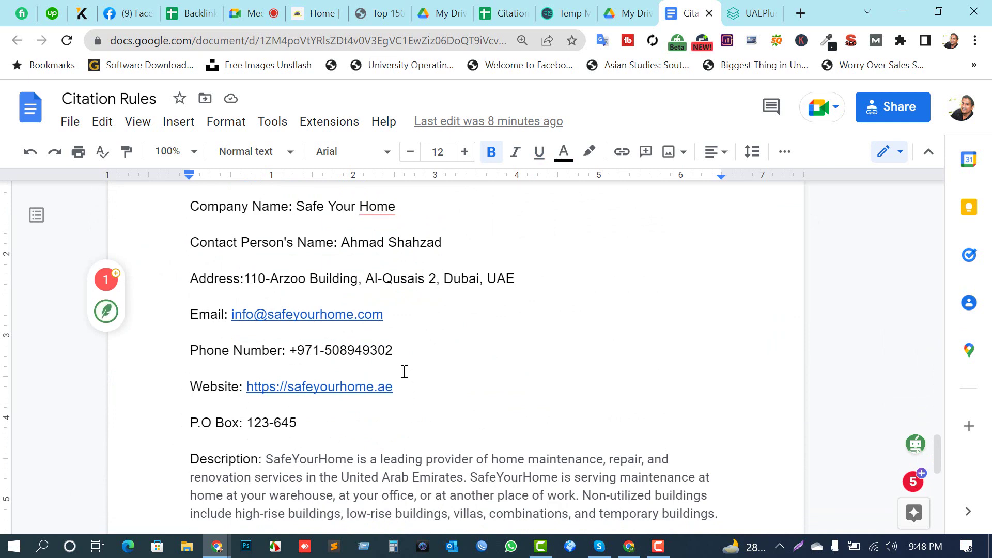
drag(394, 351, 289, 350)
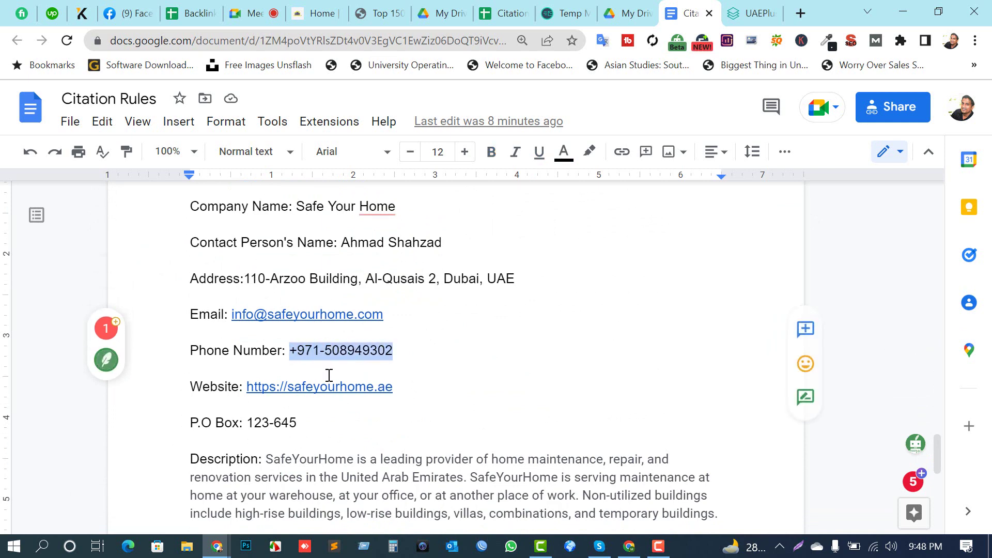
scroll(273, 332, up, 2)
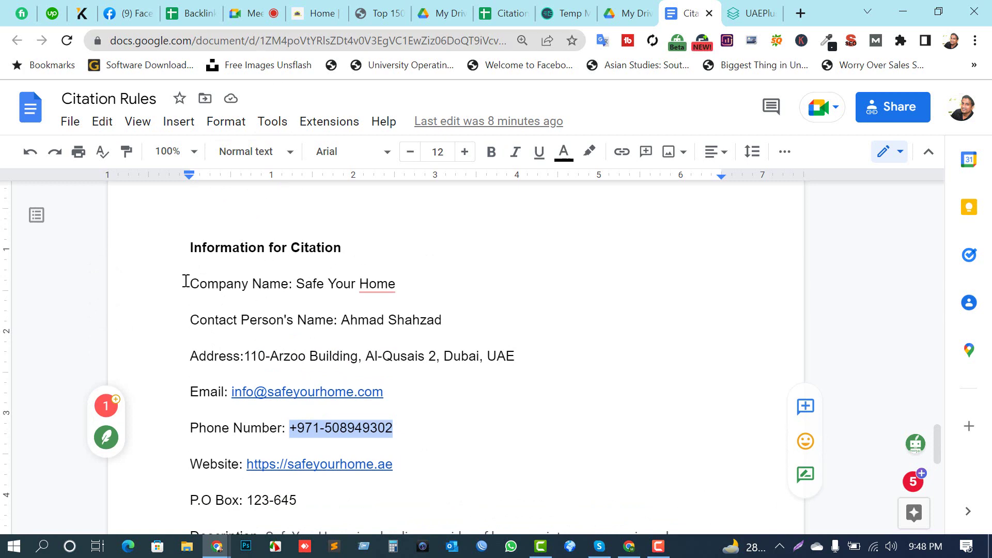
scroll(269, 323, down, 2)
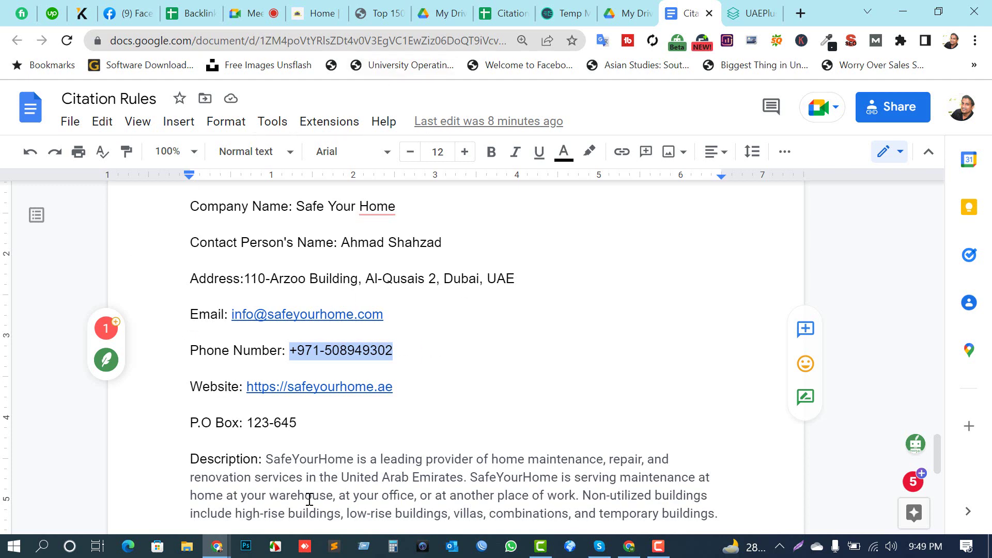
scroll(297, 388, down, 2)
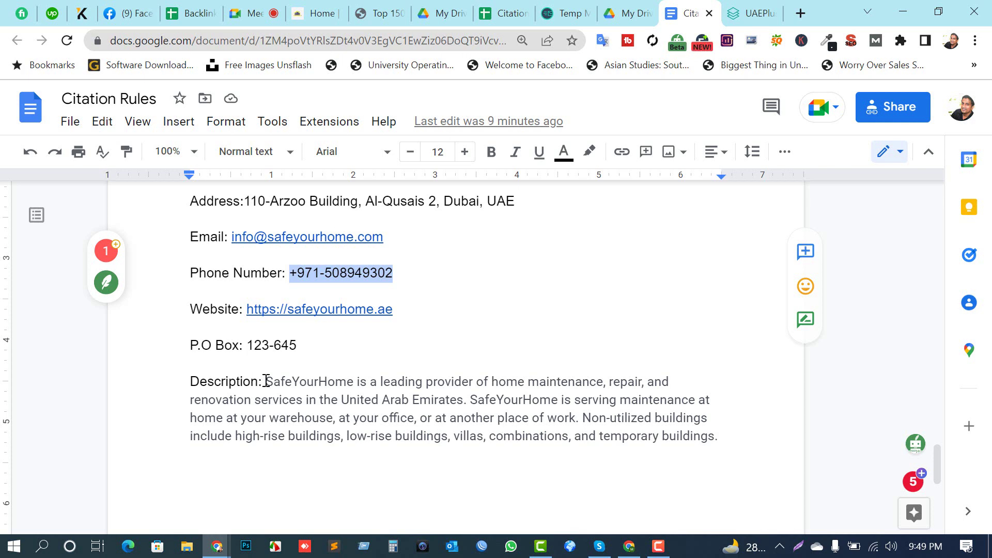
drag(266, 381, 715, 438)
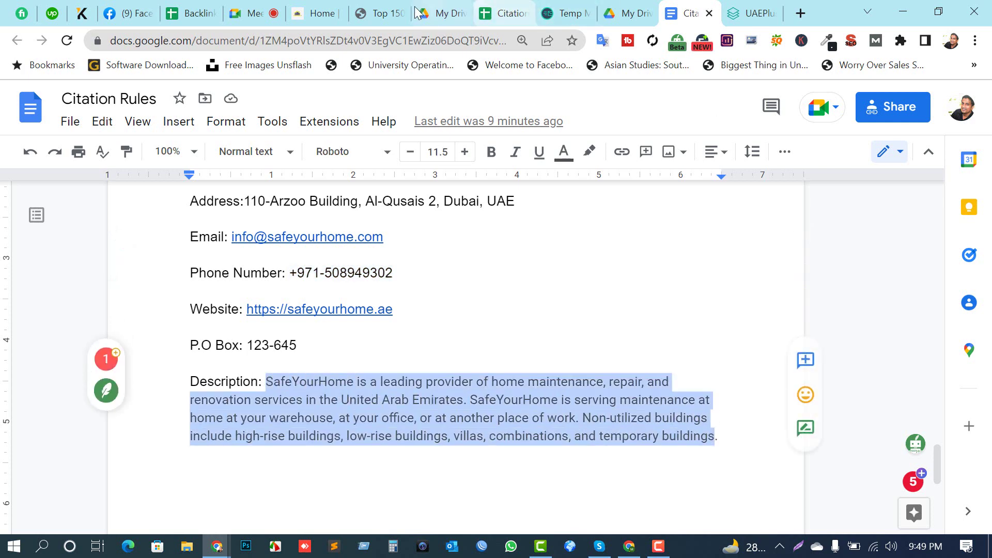
Step: On safeyourhome.ae, check the phone number in the Contact page footer
click(300, 14)
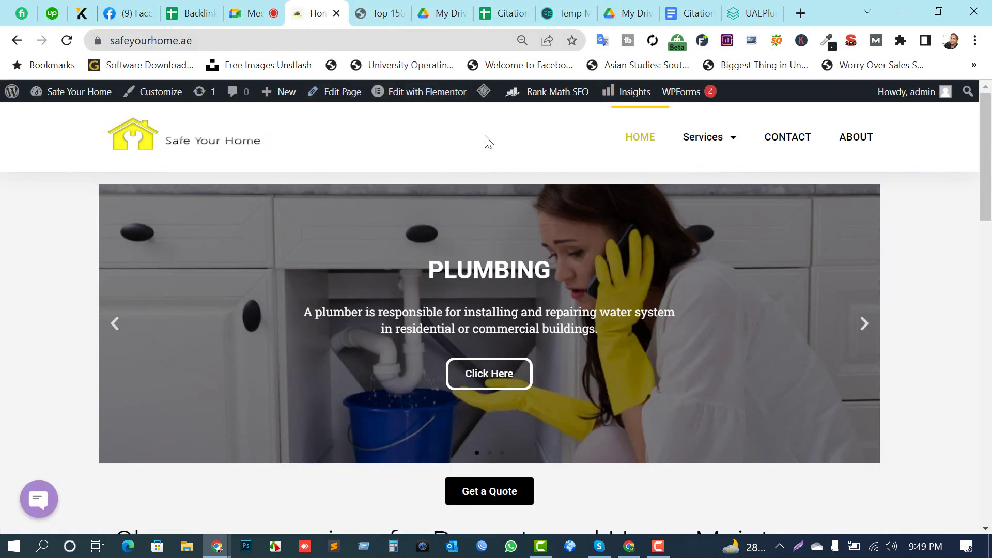
click(782, 137)
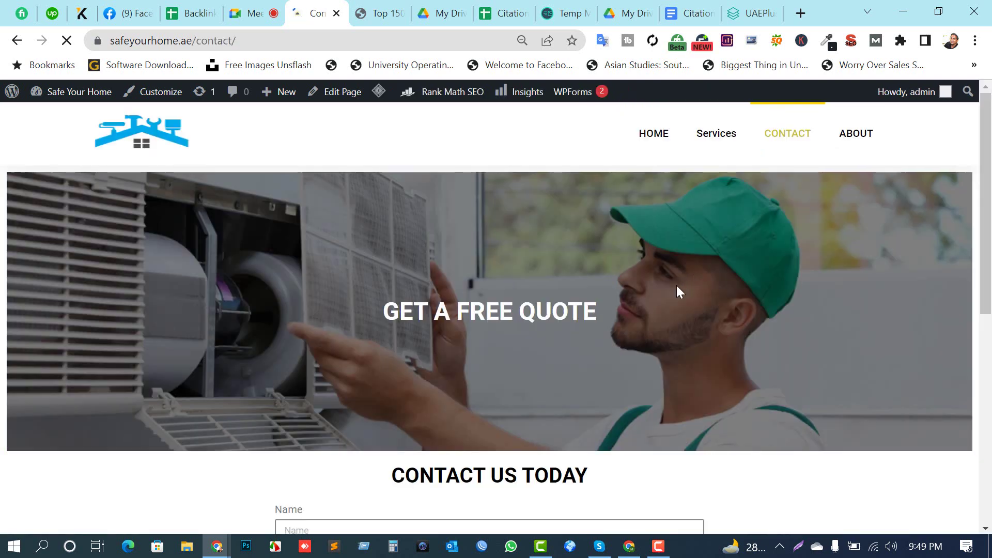
scroll(566, 298, down, 8)
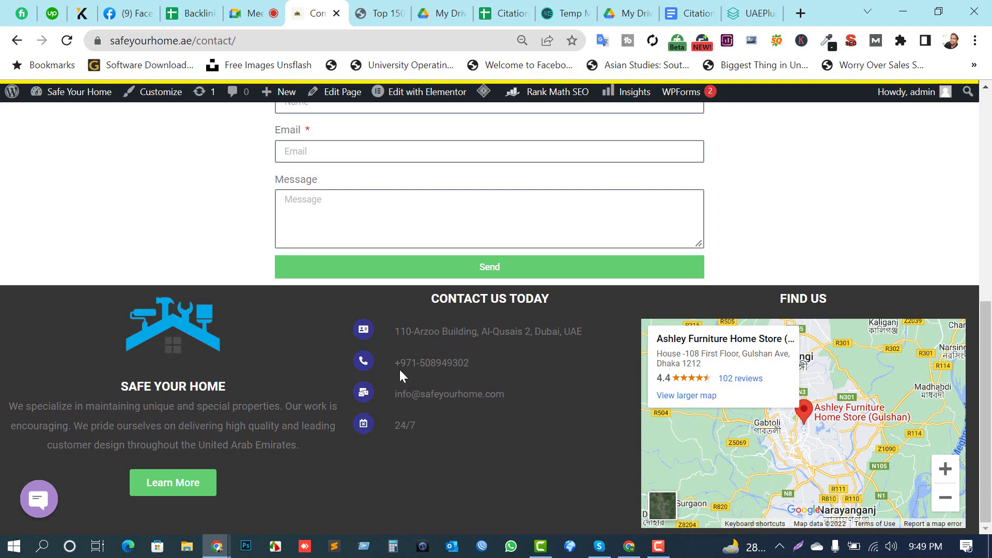
drag(421, 369, 420, 363)
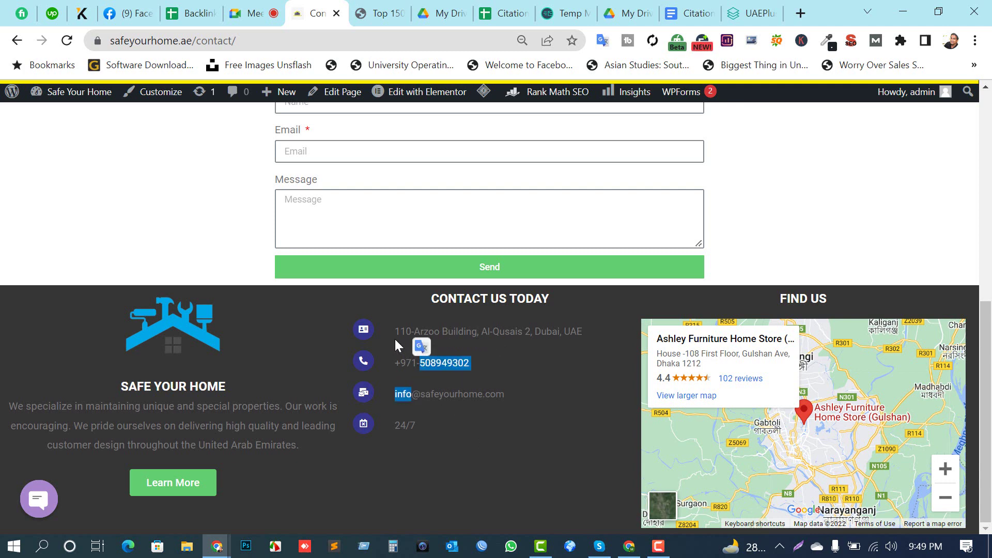
click(566, 402)
scroll(566, 402, up, 8)
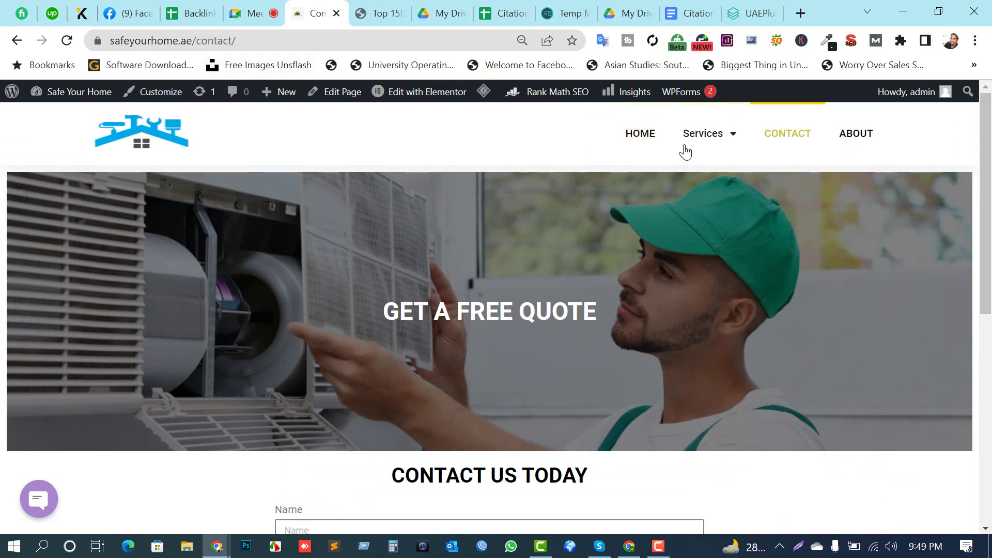
Step: Open the site's About Us page and select its text for comparison
click(854, 135)
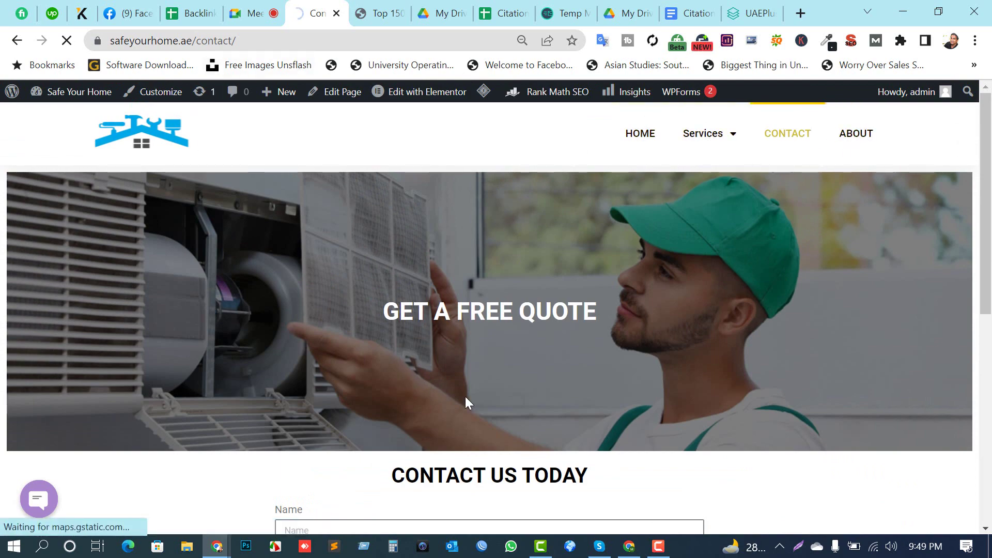
scroll(440, 387, down, 6)
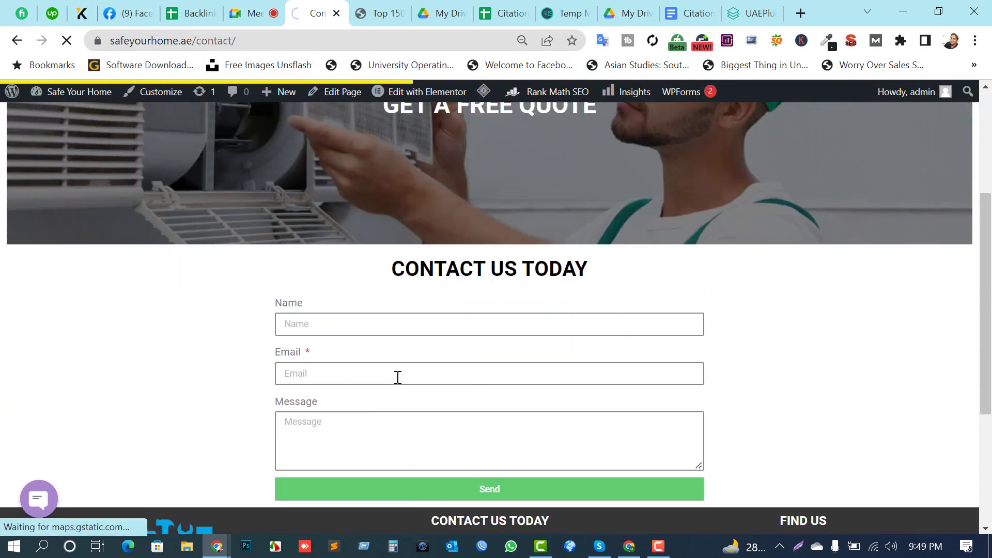
scroll(215, 427, down, 2)
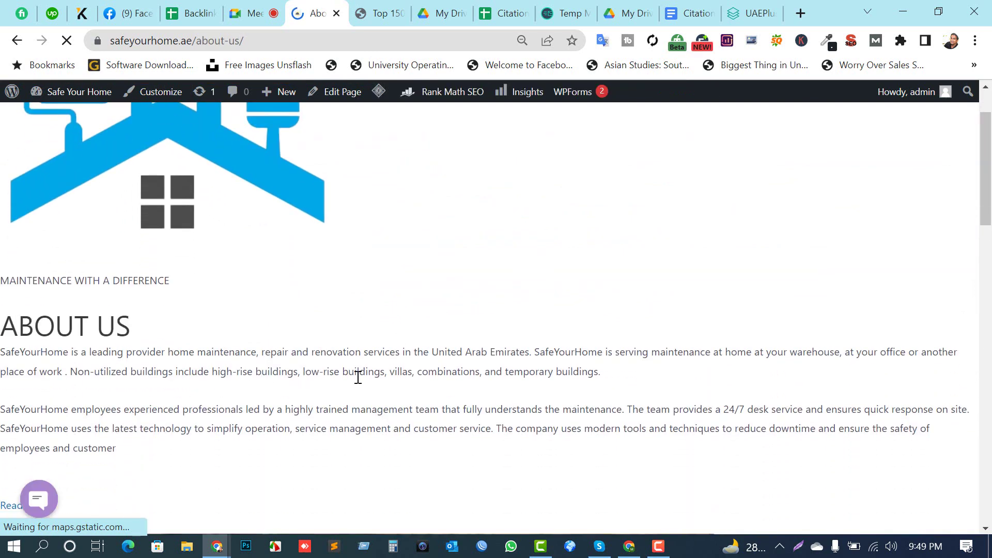
drag(601, 373, 2, 371)
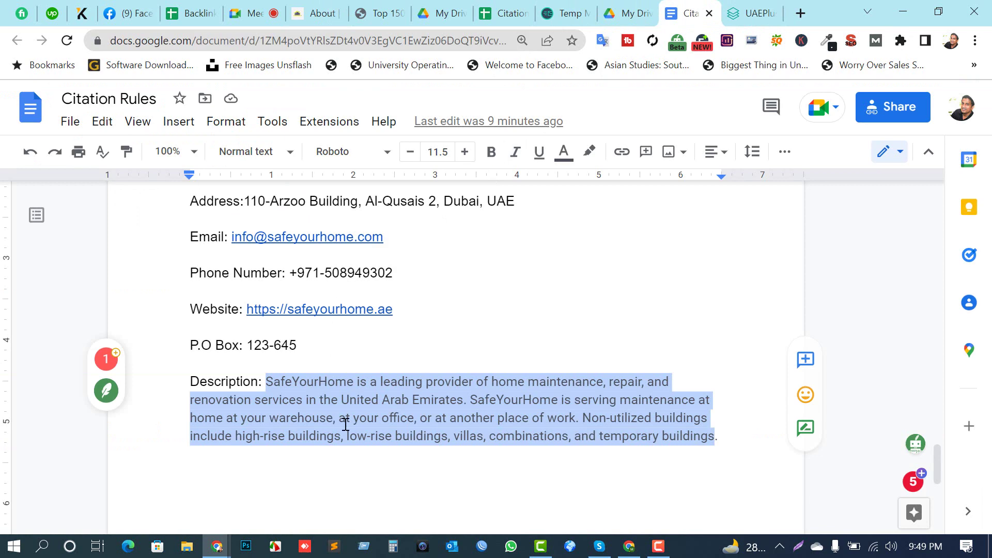
Step: Paste the business phone number into Mobile Number and submit the UAE++ registration
scroll(362, 394, up, 15)
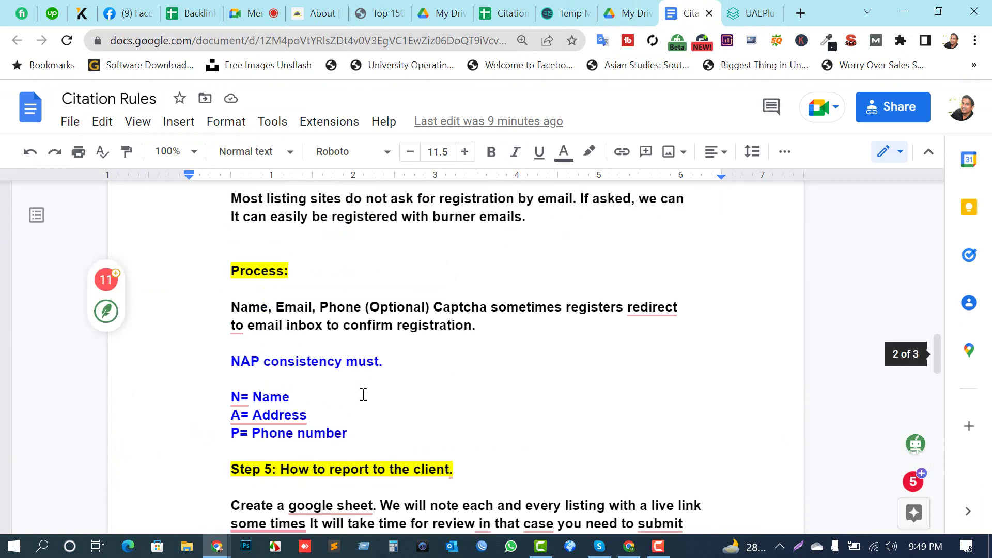
scroll(364, 395, up, 5)
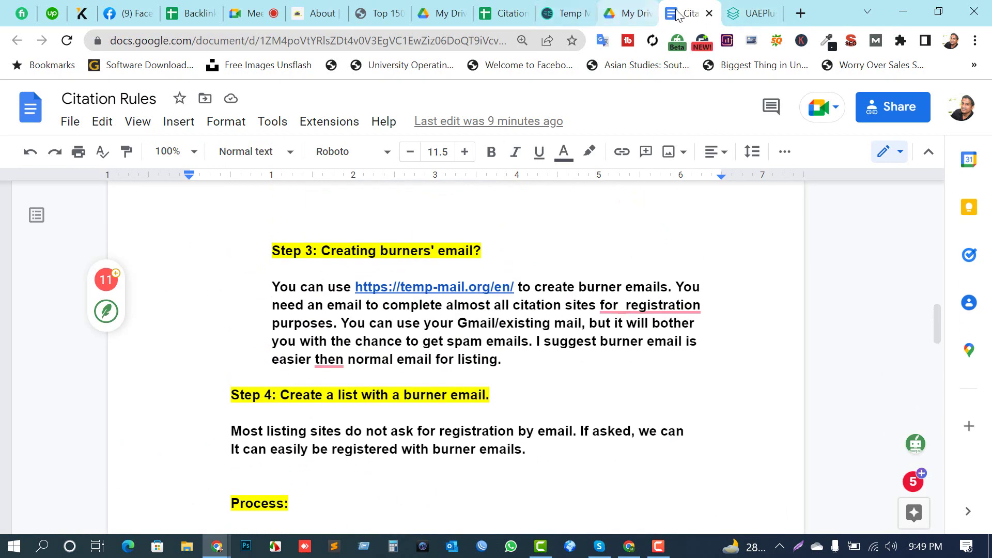
click(753, 13)
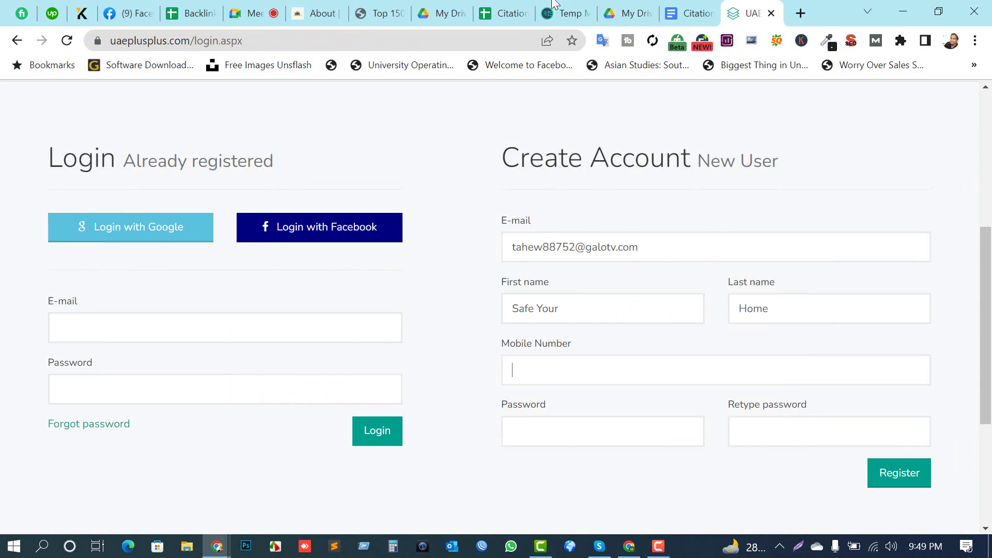
key(ctrl+v)
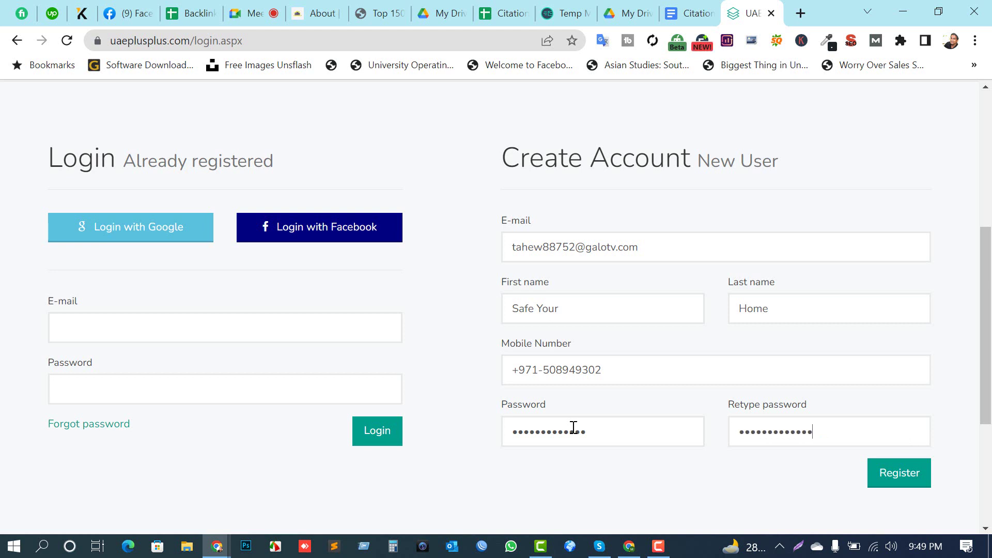
click(881, 480)
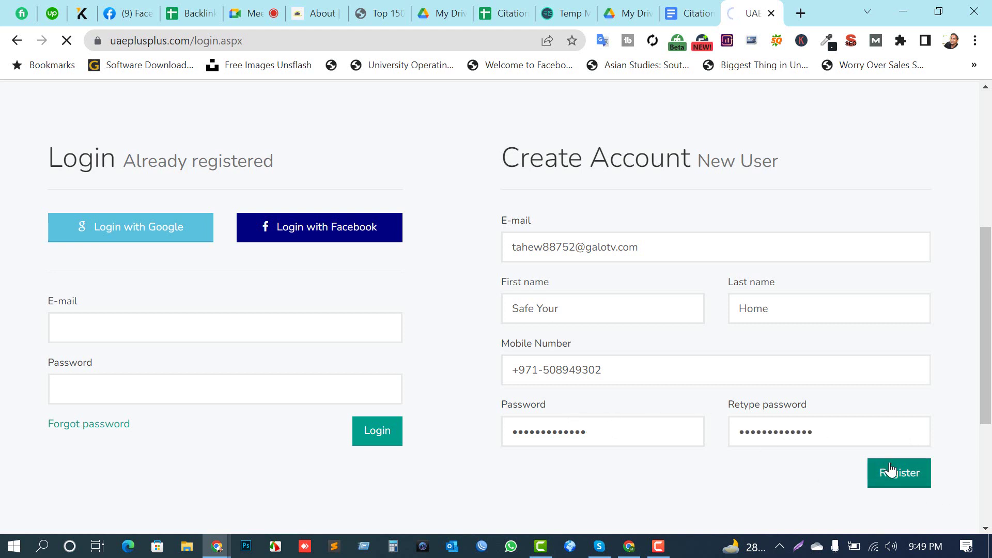
Step: Show the temporary address's QR code in Temp Mail, then return to UAE++
scroll(225, 411, down, 5)
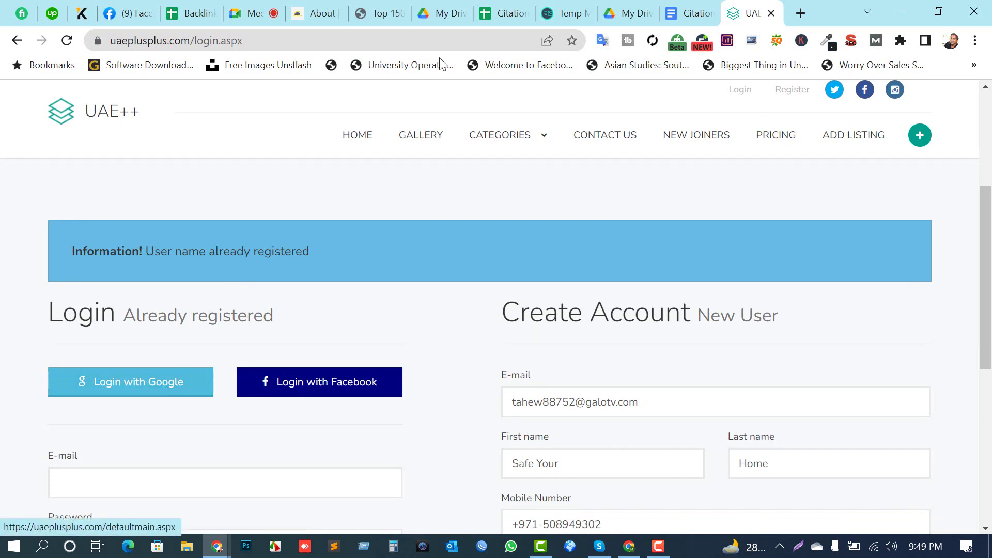
click(567, 15)
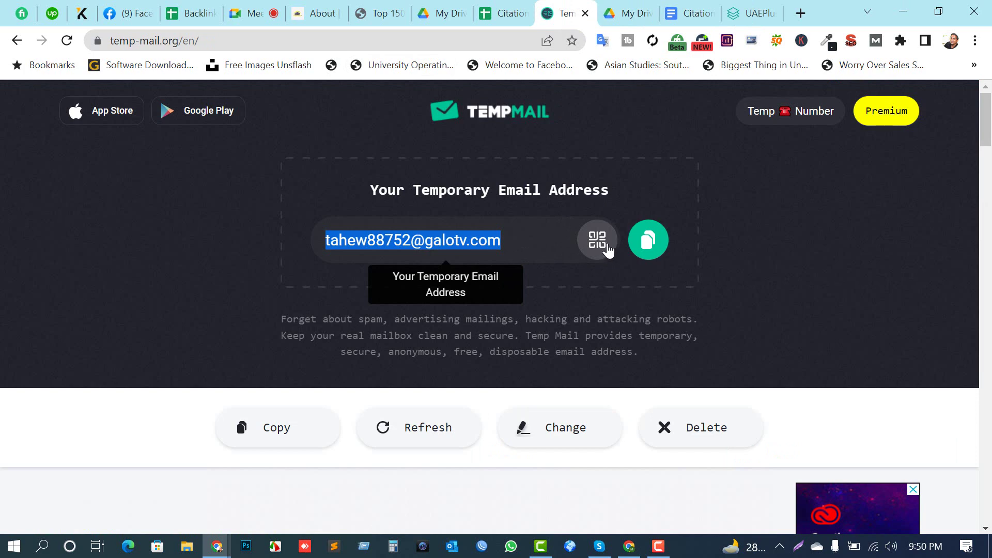
click(603, 248)
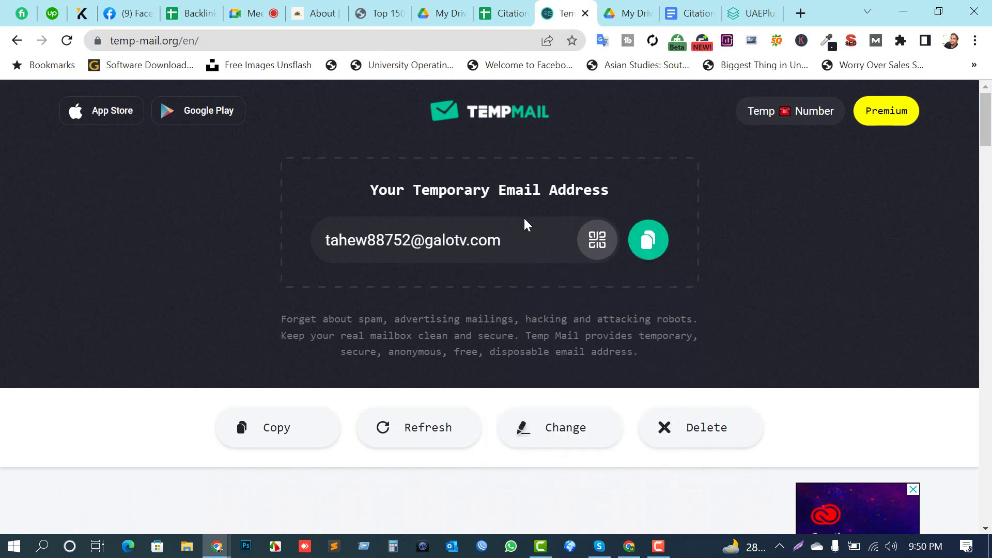
click(754, 13)
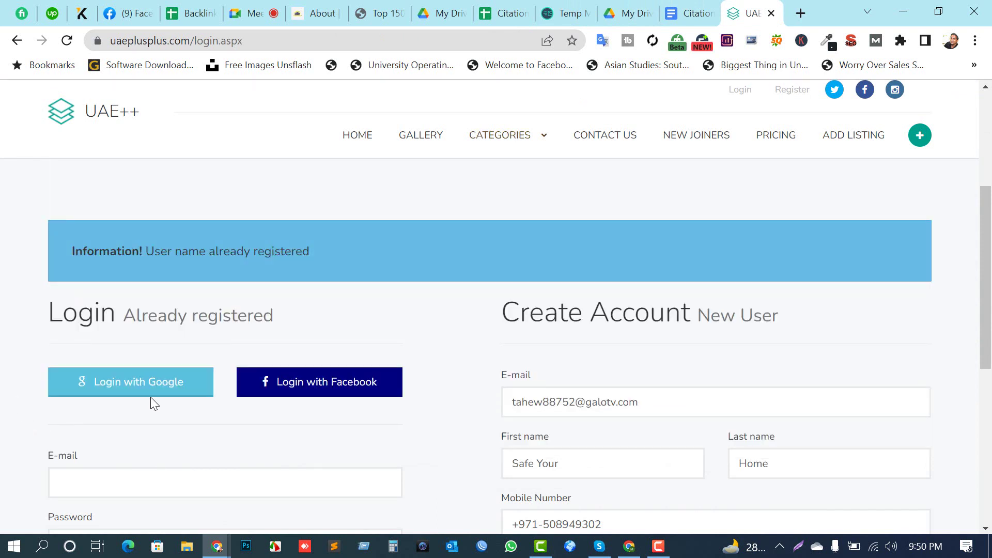
Step: Fill the UAE++ Login e-mail with the suggested temporary address and enter the password
scroll(250, 399, down, 2)
click(130, 408)
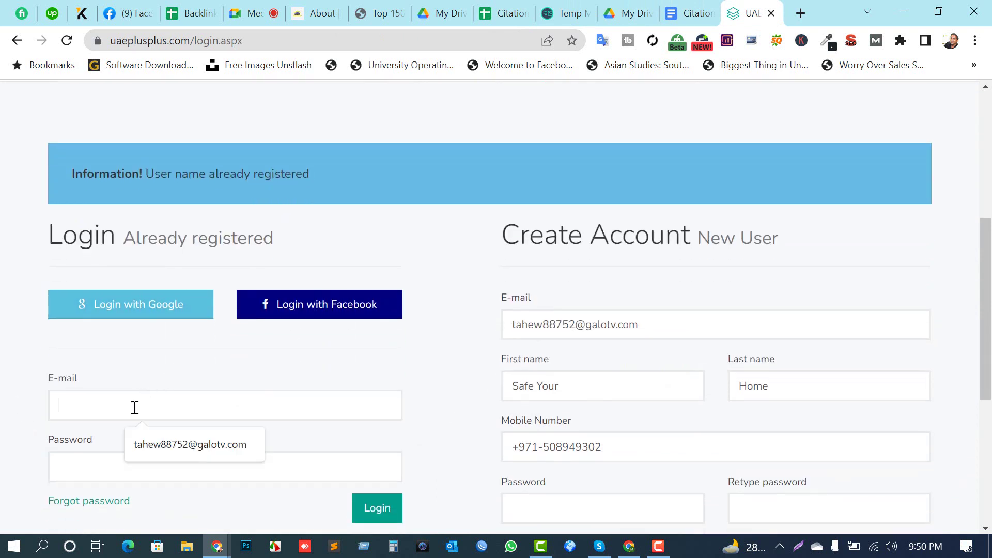
click(150, 448)
click(113, 459)
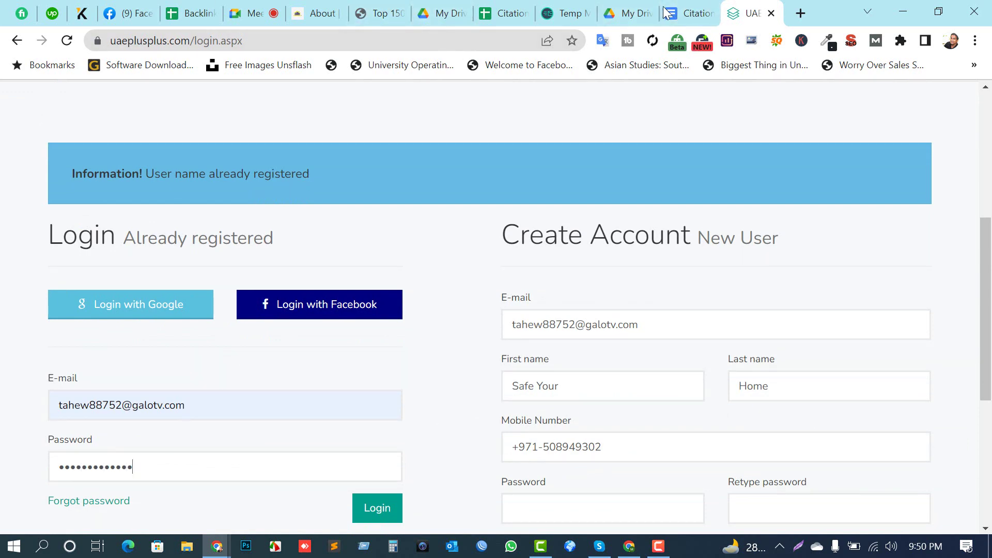
click(568, 13)
scroll(392, 362, down, 4)
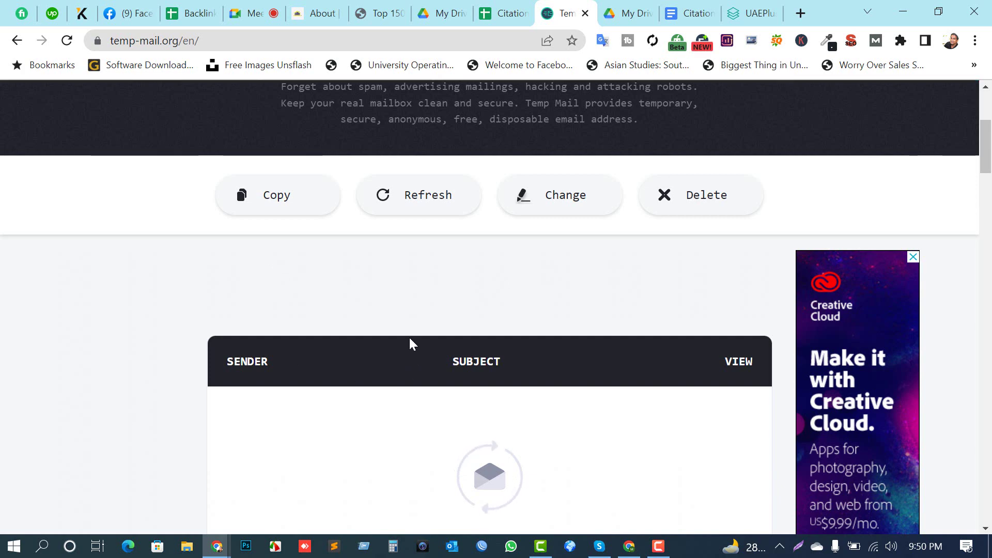
scroll(465, 356, down, 2)
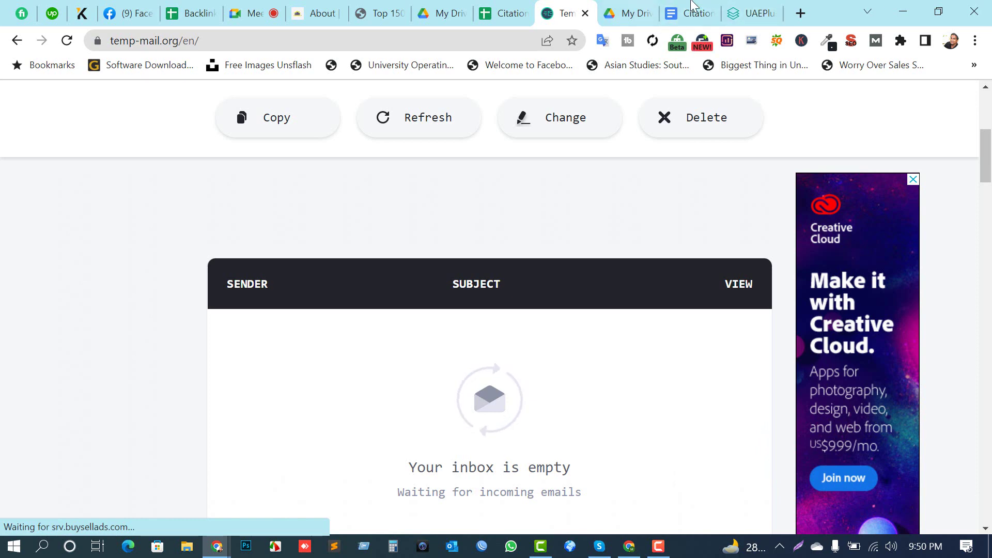
click(750, 11)
scroll(349, 483, down, 2)
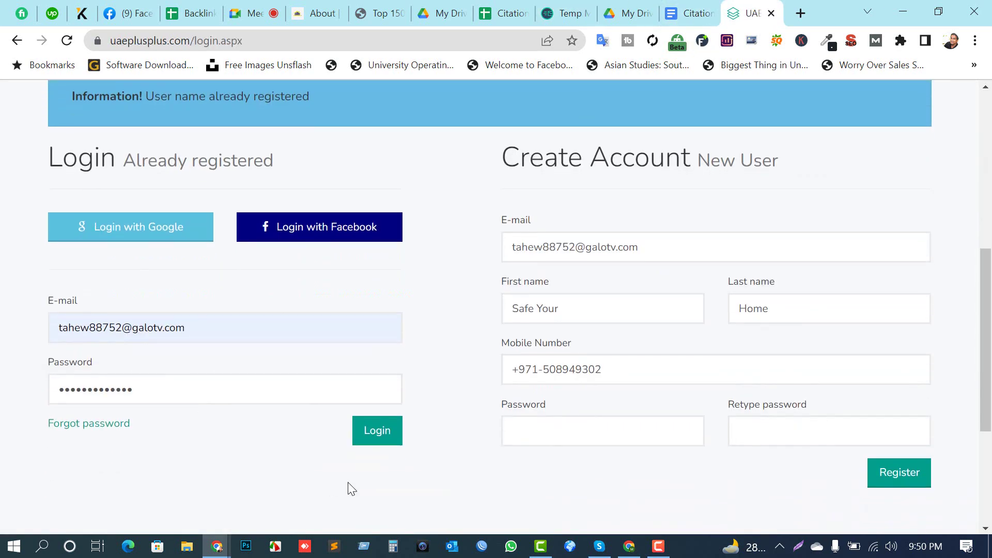
Step: Log in to UAE++ to reach My Listing, then go to the Temp Mail tab
click(382, 430)
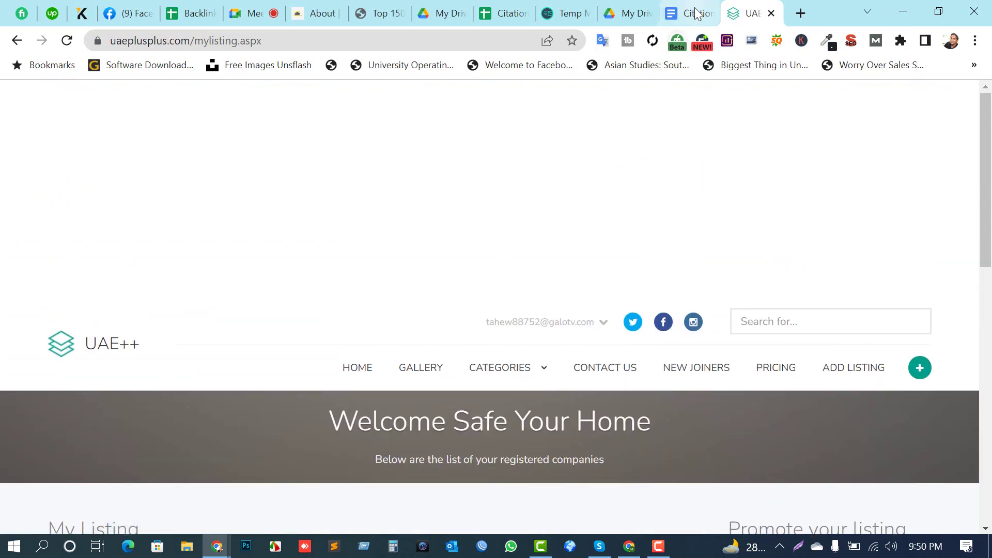
click(693, 13)
click(504, 13)
click(554, 14)
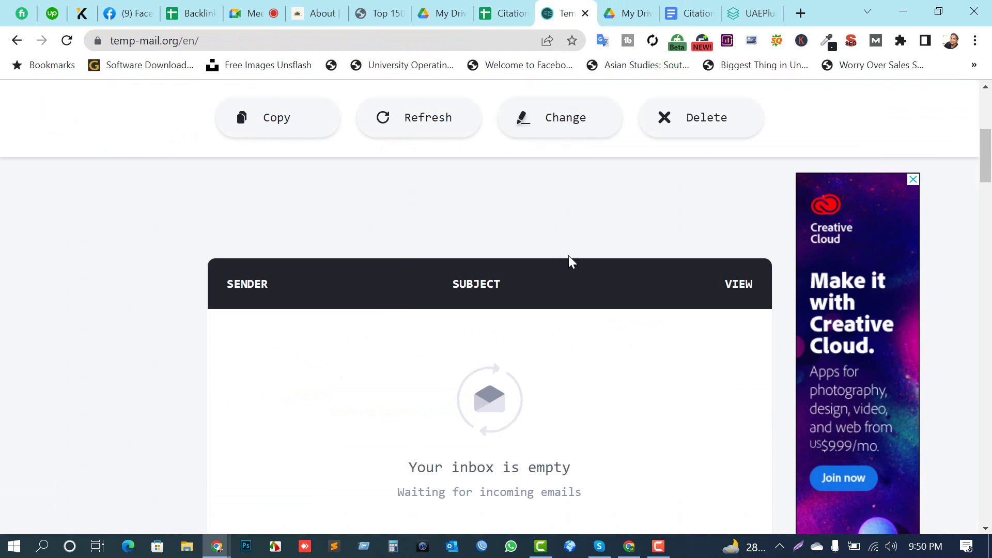
scroll(671, 243, up, 5)
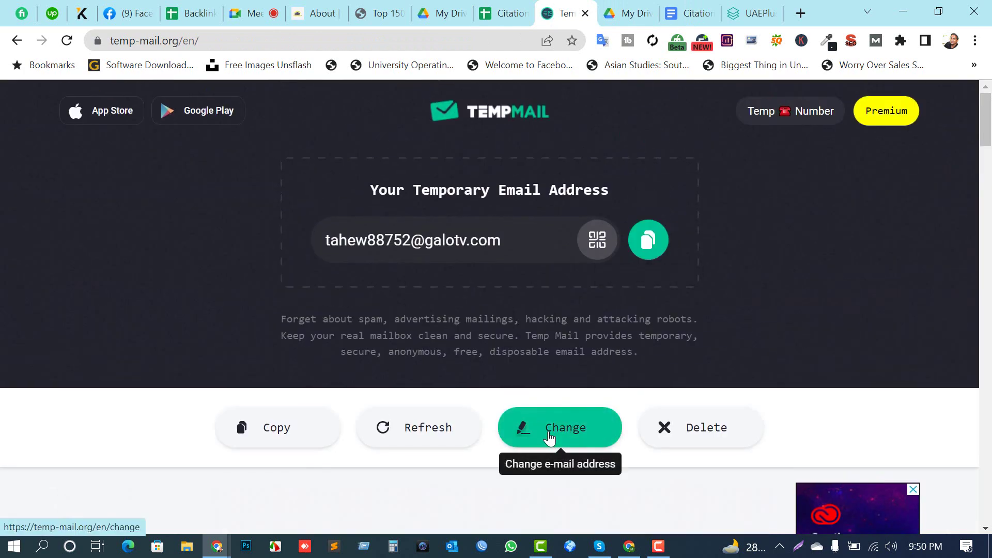
Step: Replace the temporary address with a new one, copy it, and return to UAE++ My Listing
click(549, 439)
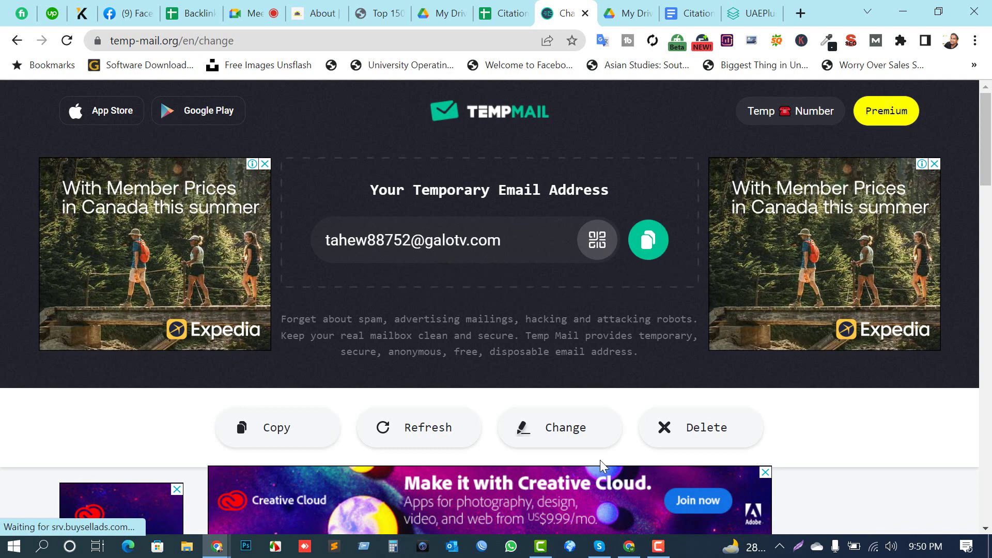
click(657, 441)
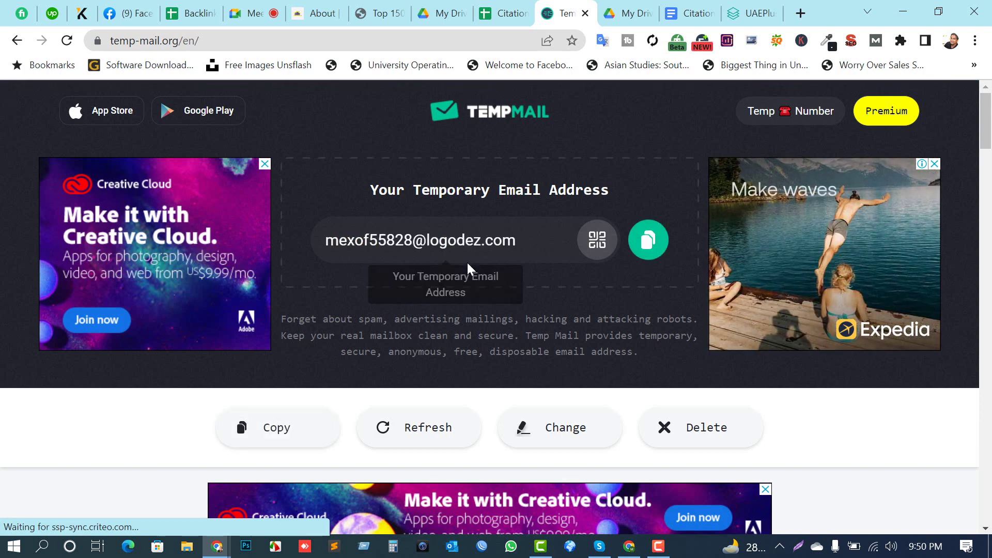
click(648, 240)
click(734, 11)
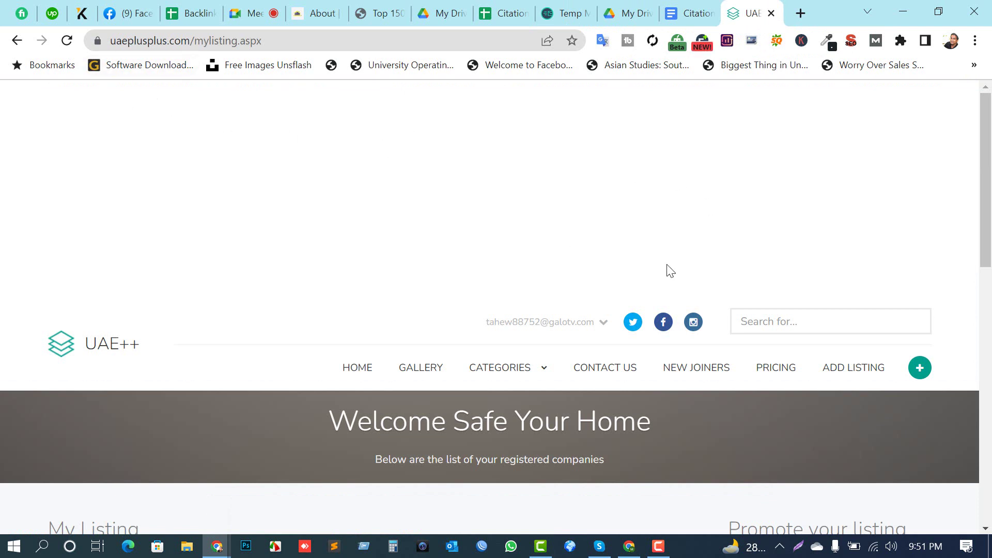
scroll(684, 241, down, 4)
scroll(689, 230, up, 1)
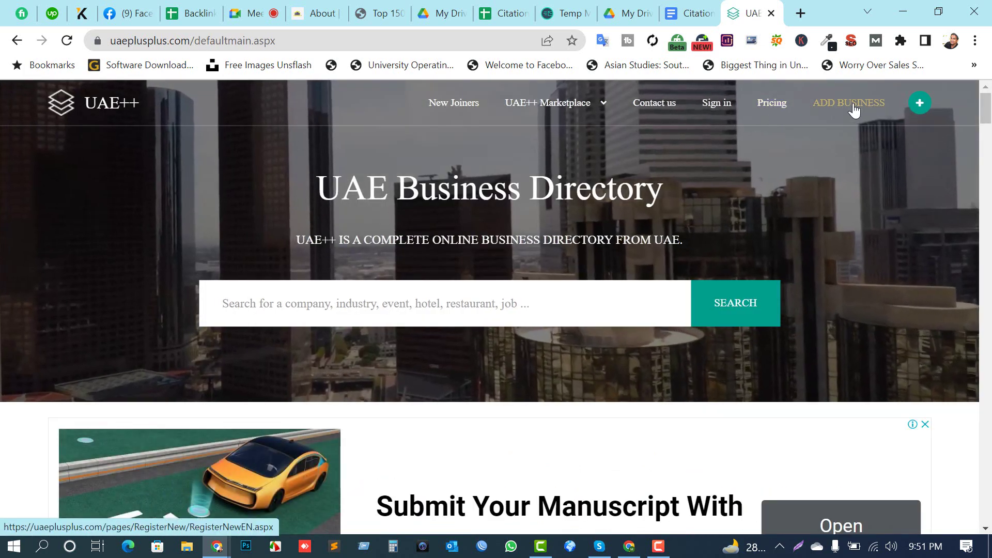
click(854, 109)
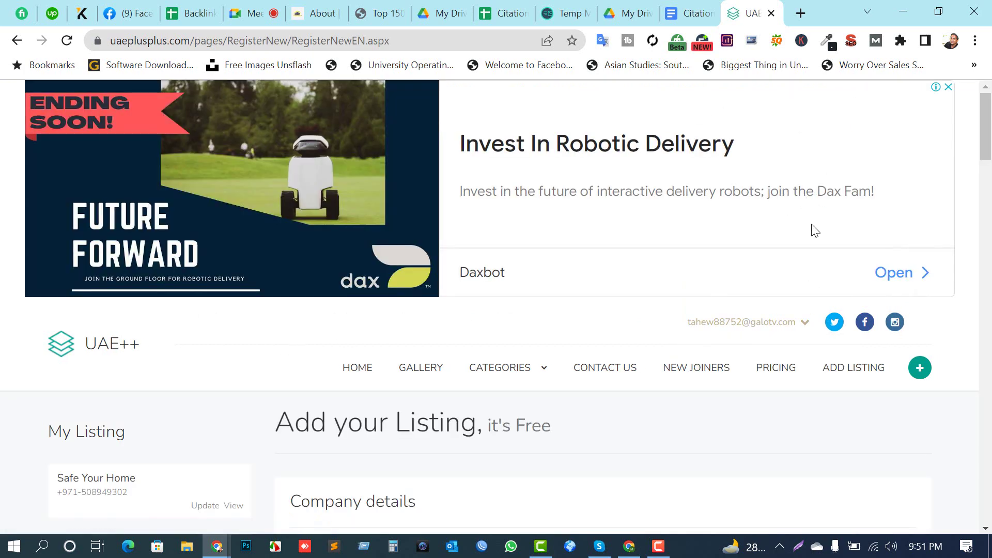
scroll(809, 259, down, 3)
scroll(498, 263, up, 2)
click(365, 300)
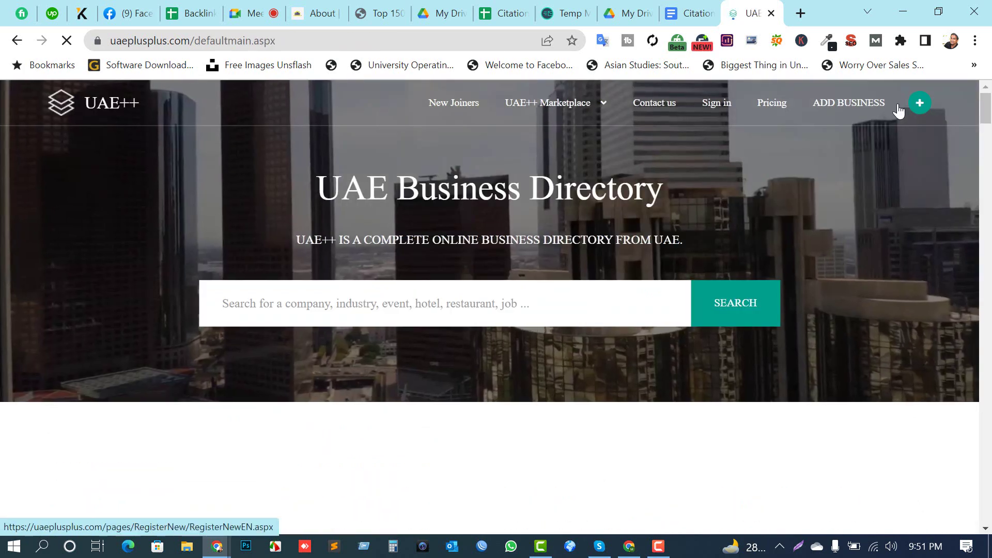
click(950, 41)
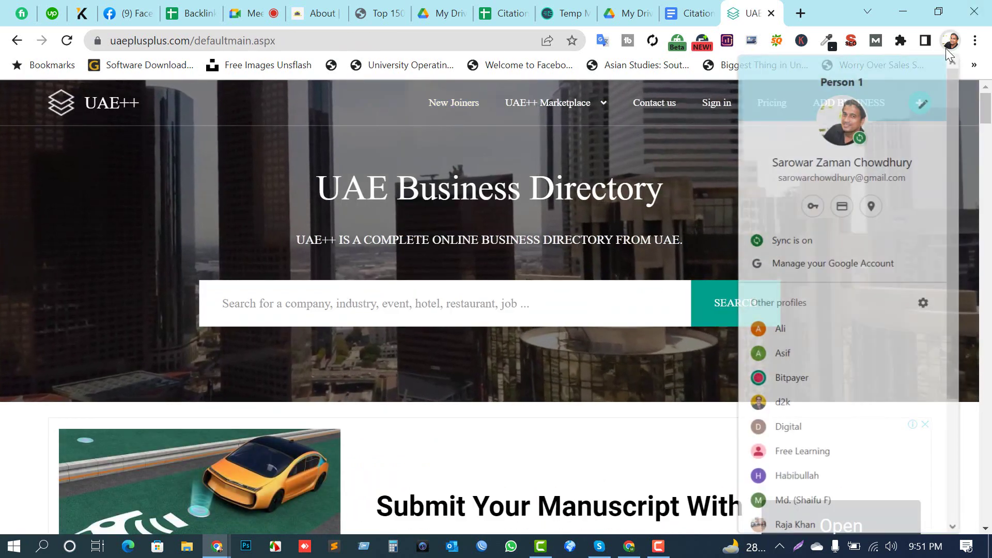
Step: In another Chrome profile, search 'temp email', open temp-mail.org and copy the temporary address
click(797, 335)
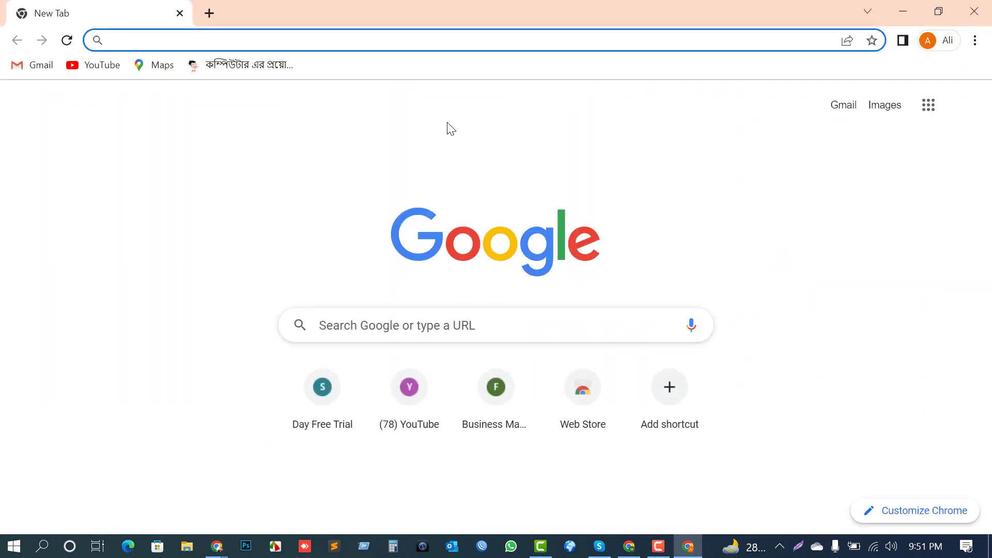
click(376, 330)
text(temp)
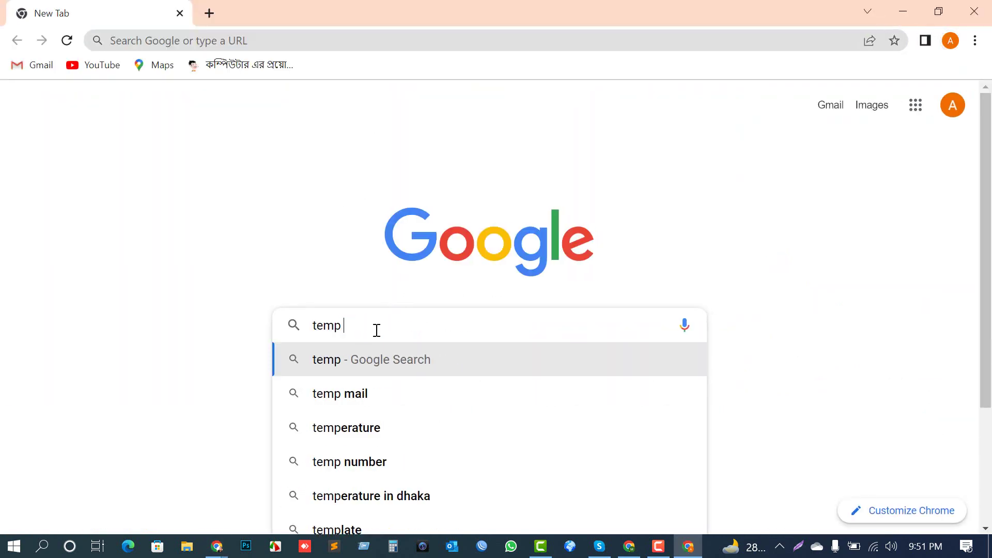
text( email)
key(Return)
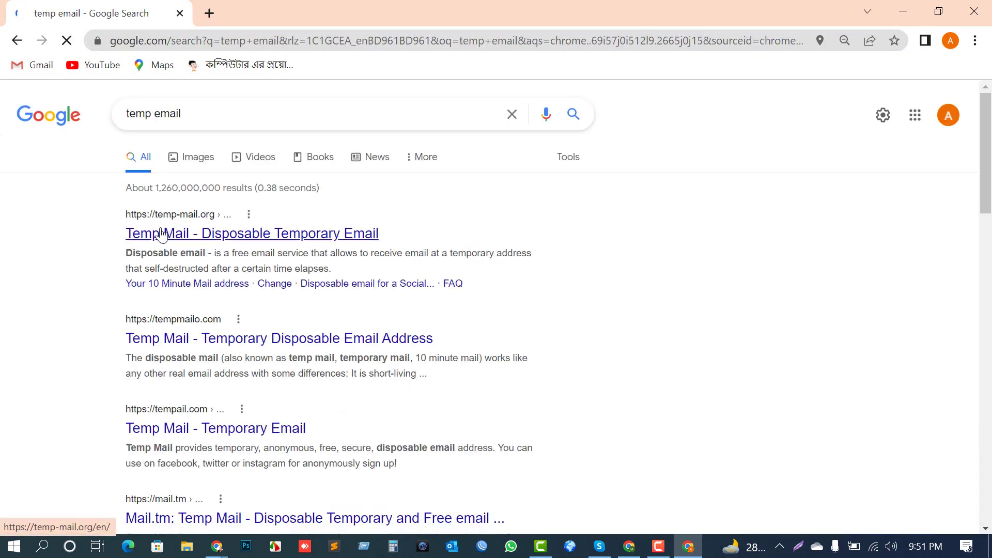
click(161, 234)
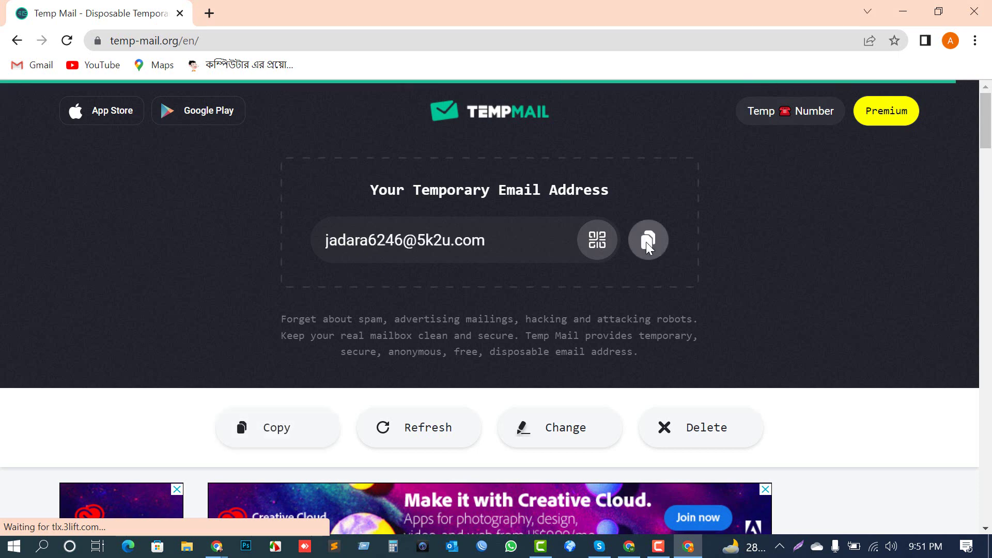
click(647, 241)
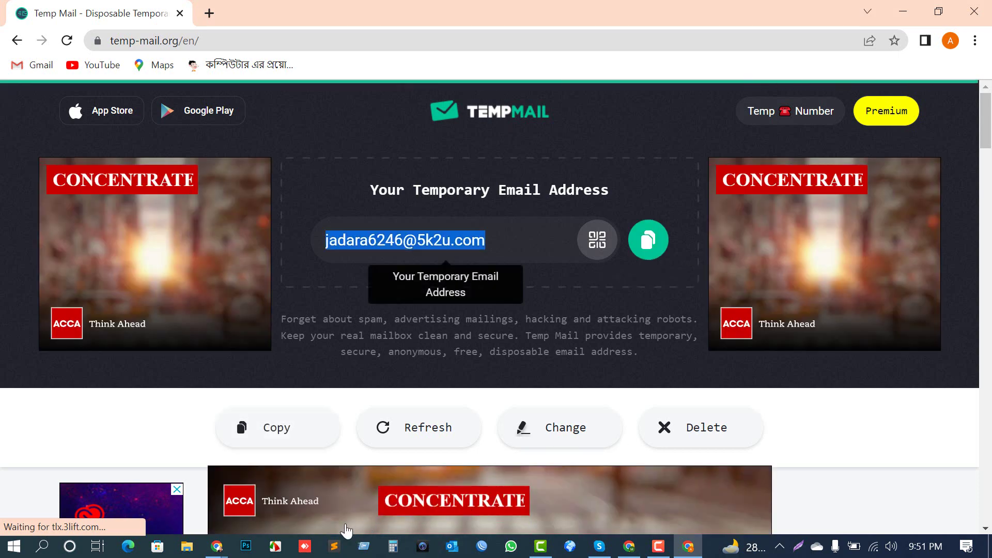
mouse_move(217, 543)
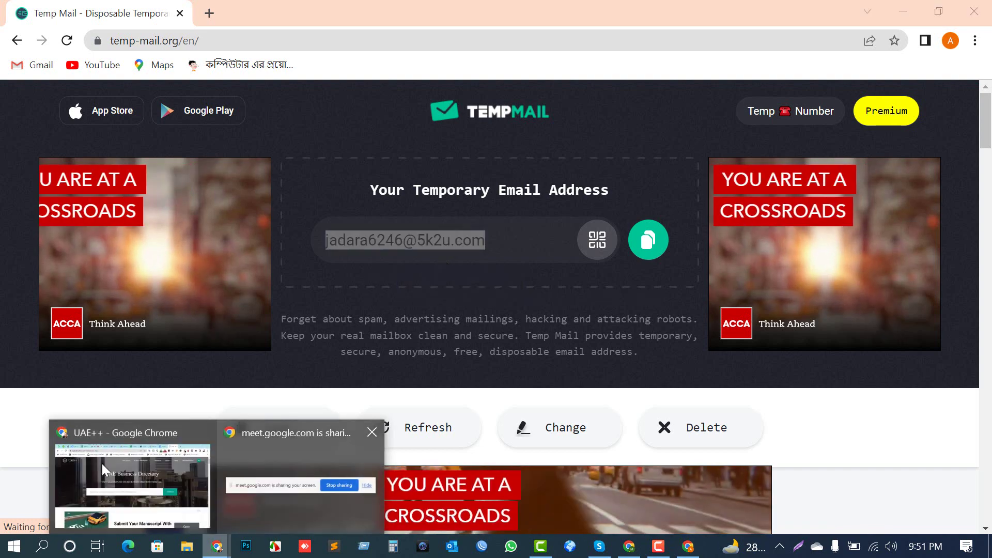
click(102, 464)
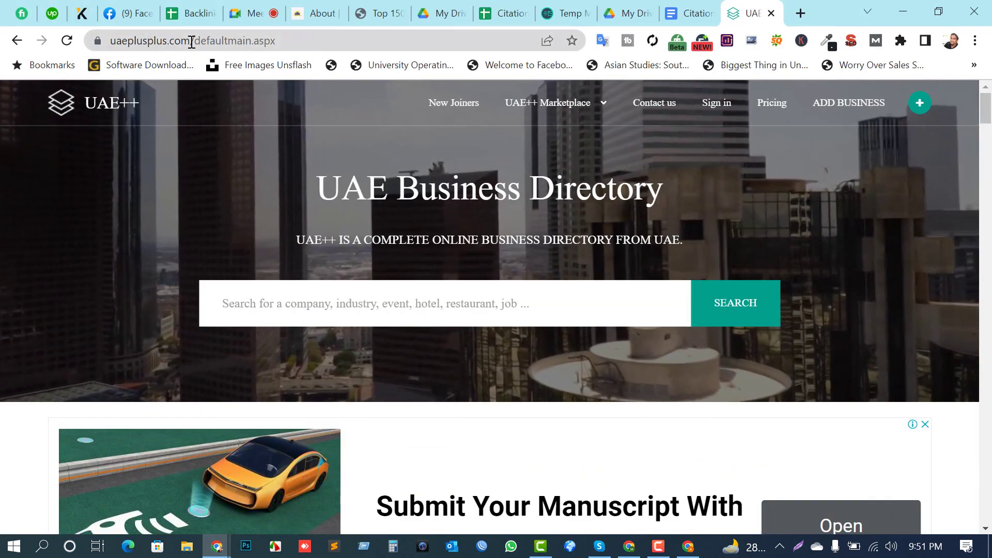
double_click(178, 40)
click(688, 547)
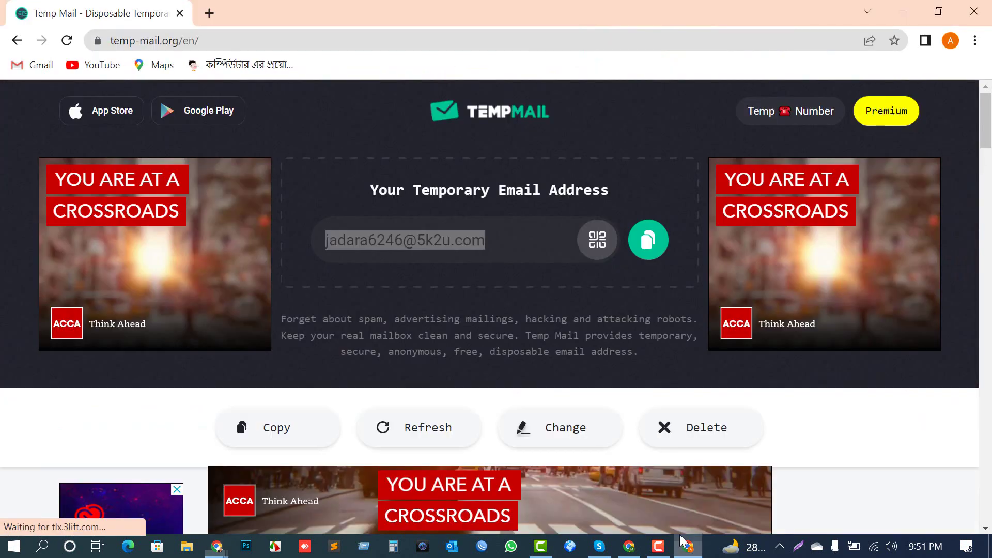
click(374, 232)
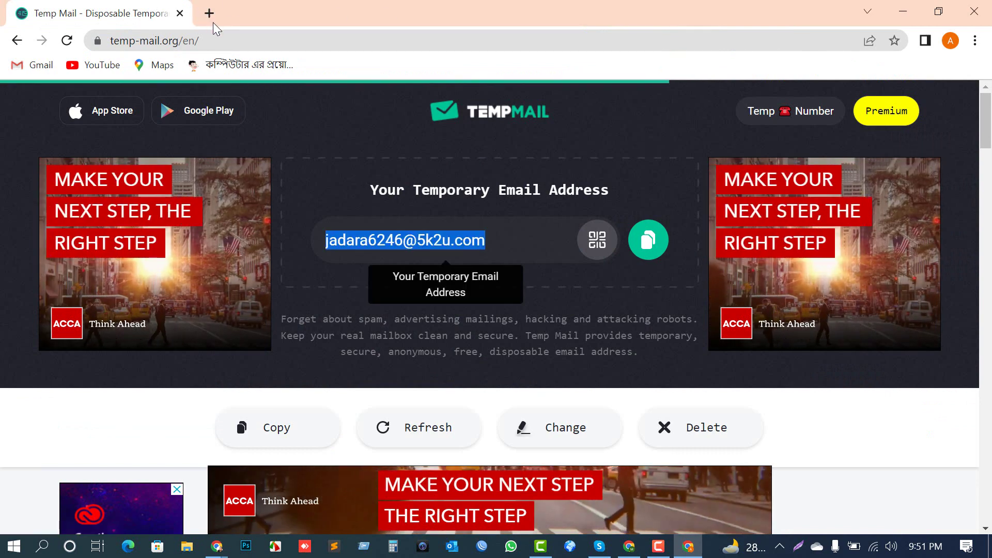
double_click(209, 14)
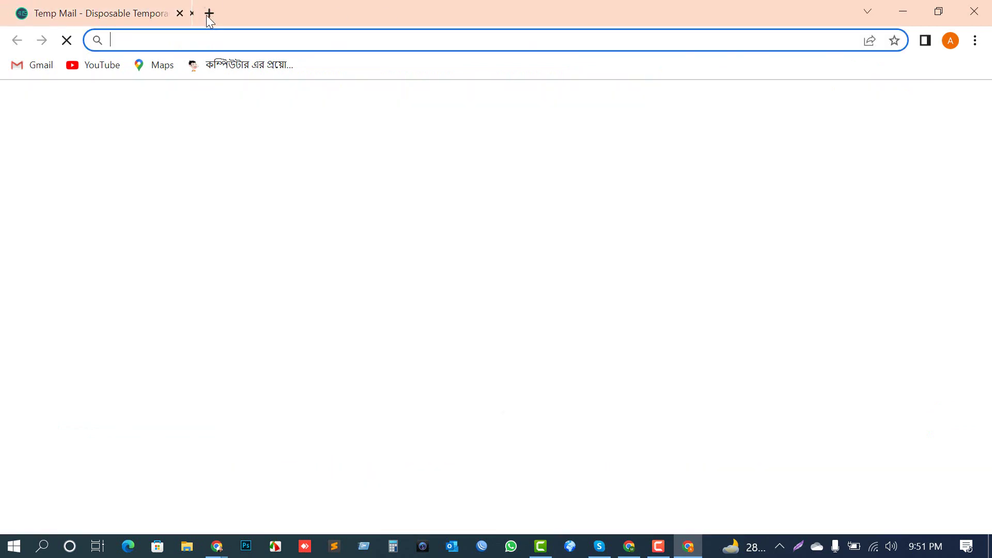
click(248, 16)
key(ctrl+v)
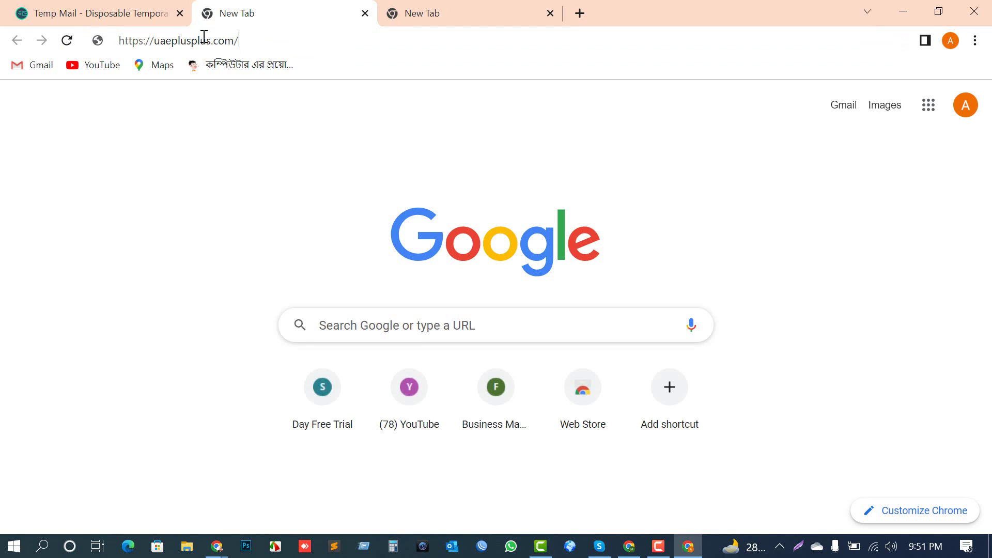
Step: Load uaeplusplus.com, go via + add business to the 'New User? Register Now' page, and recopy the Temp Mail address
key(Return)
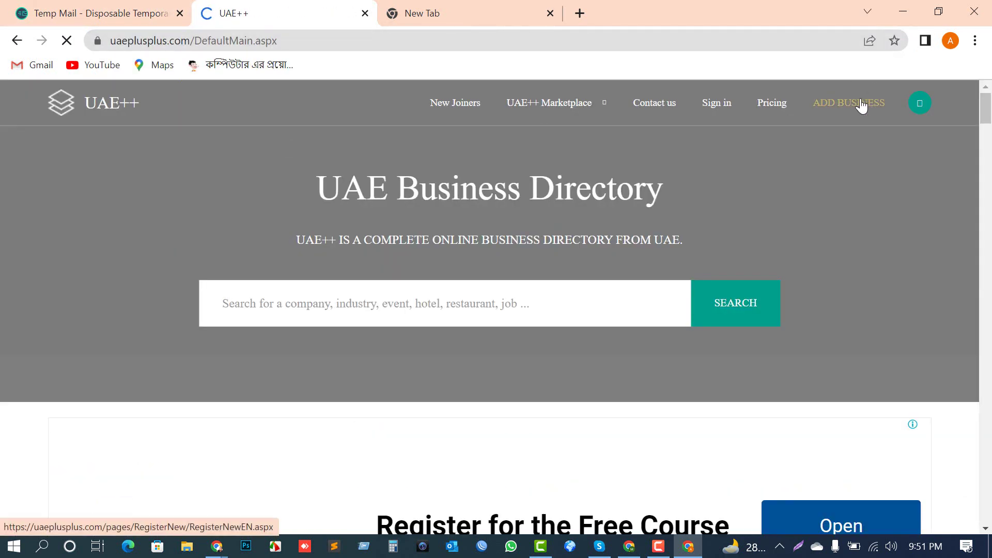
scroll(479, 321, down, 8)
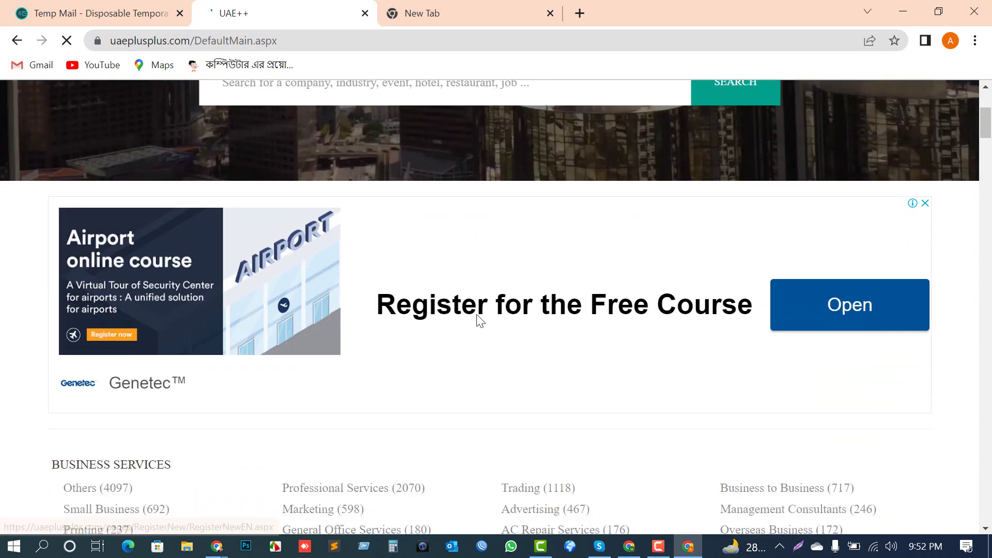
scroll(501, 331, up, 5)
scroll(500, 330, down, 4)
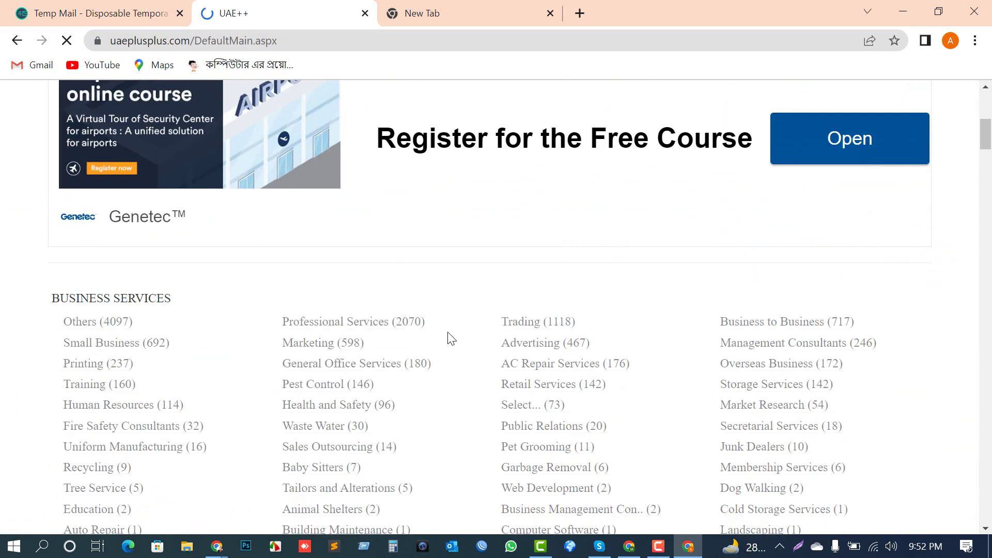
scroll(519, 314, up, 7)
click(920, 103)
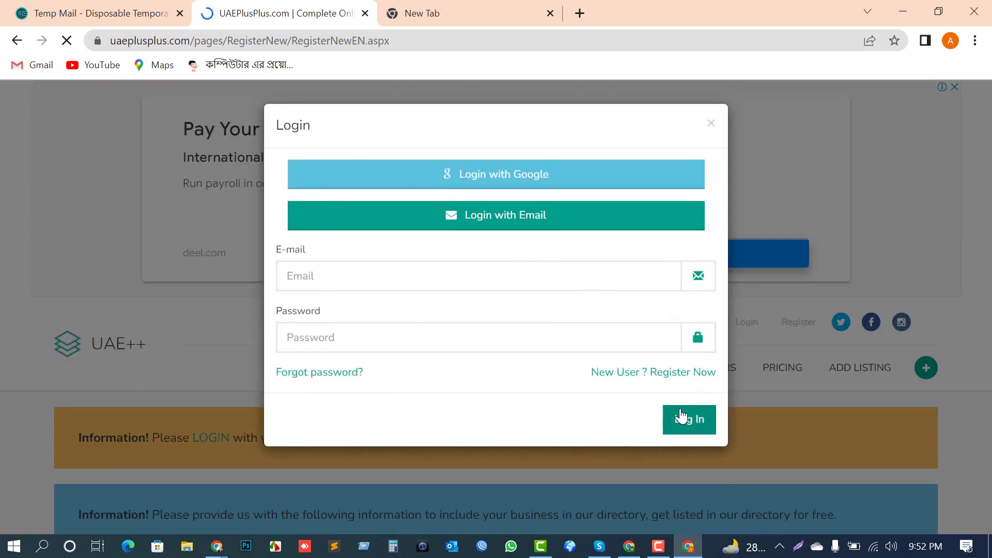
click(681, 375)
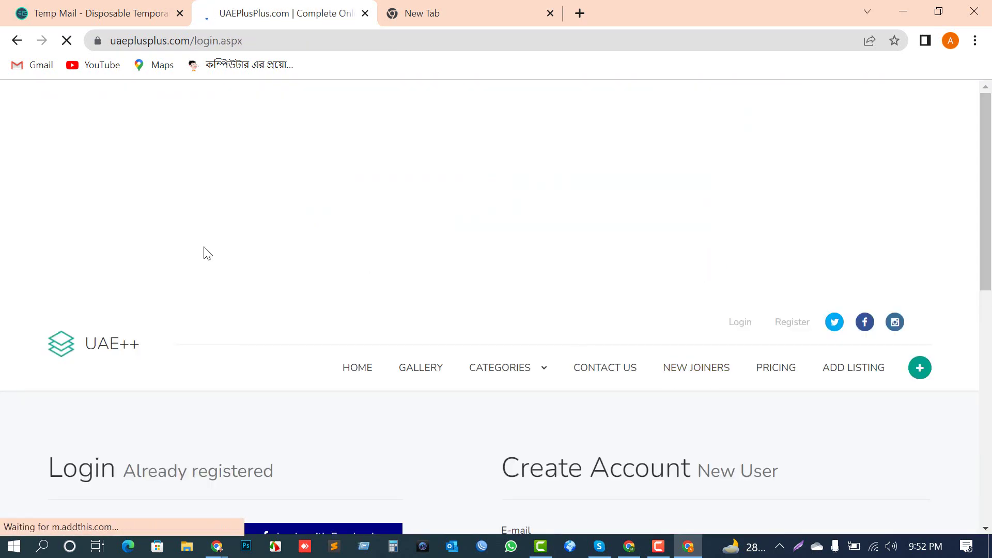
click(103, 13)
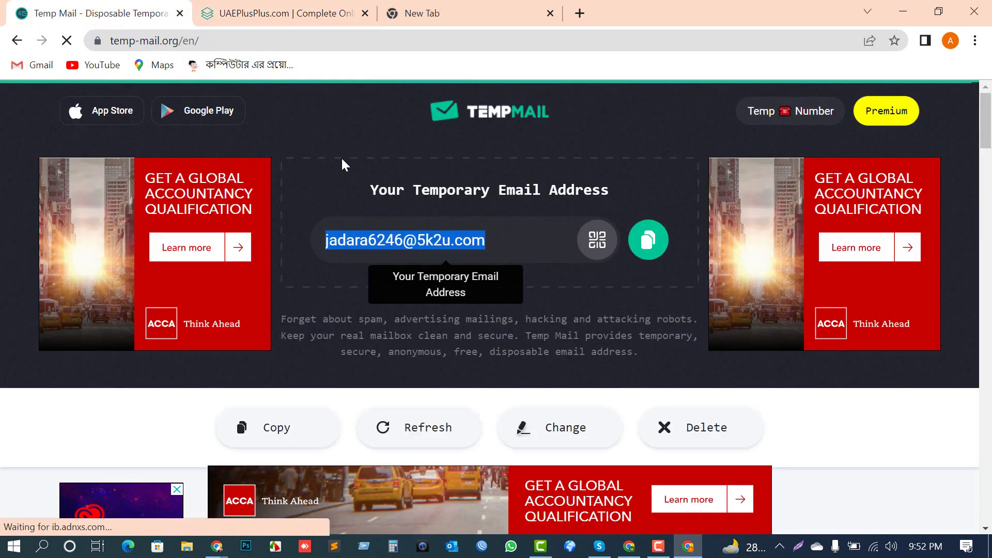
click(634, 243)
Step: Paste the temporary address as the new account's e-mail on the registration form
click(288, 12)
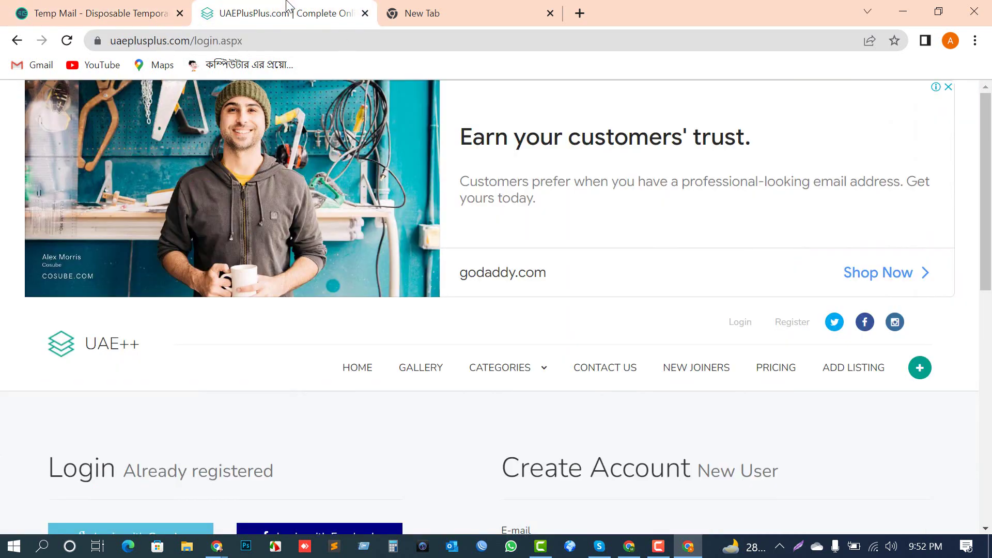
scroll(425, 308, down, 1)
scroll(425, 308, down, 2)
key(ctrl+v)
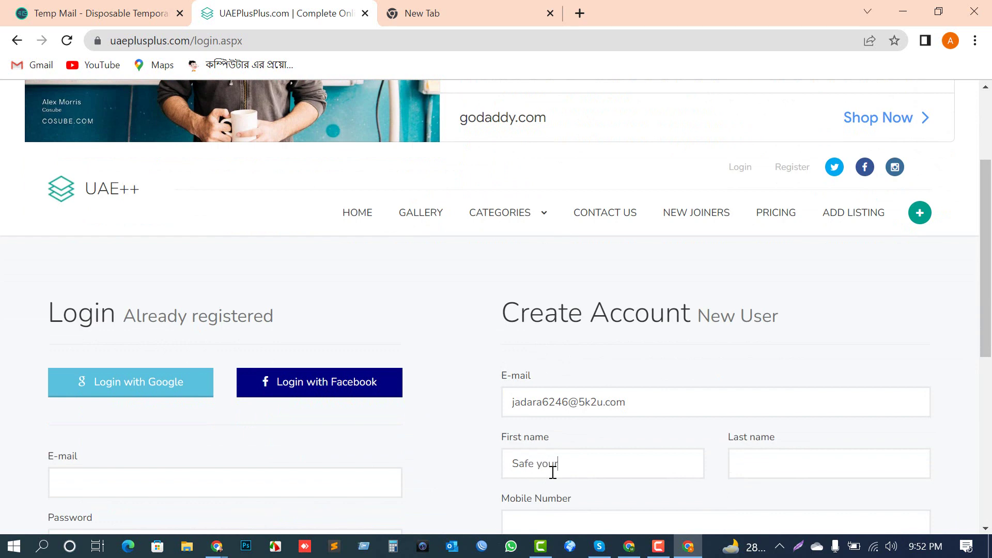
key(Tab)
Step: Copy the business phone number from the Citation Rules doc into the Mobile Number field
scroll(691, 436, down, 3)
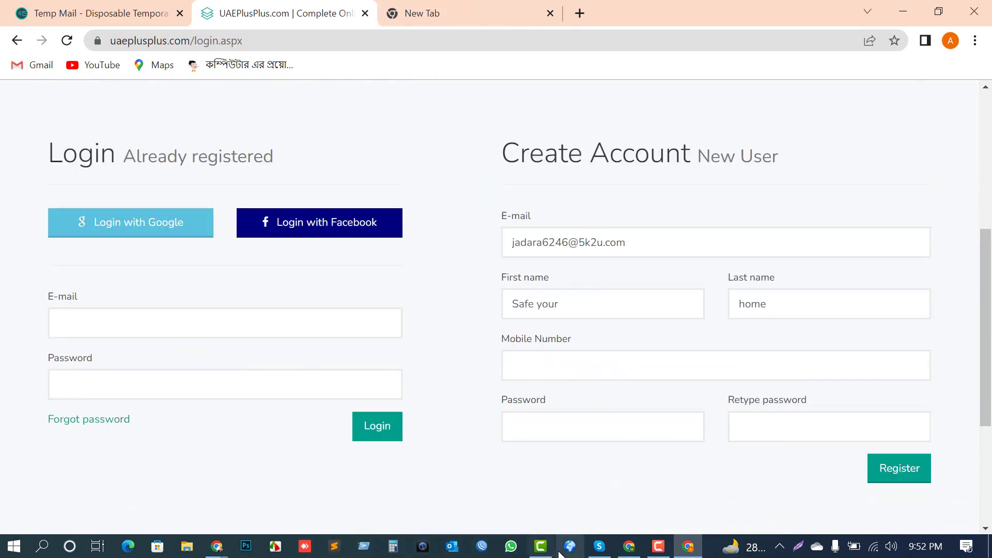
click(216, 551)
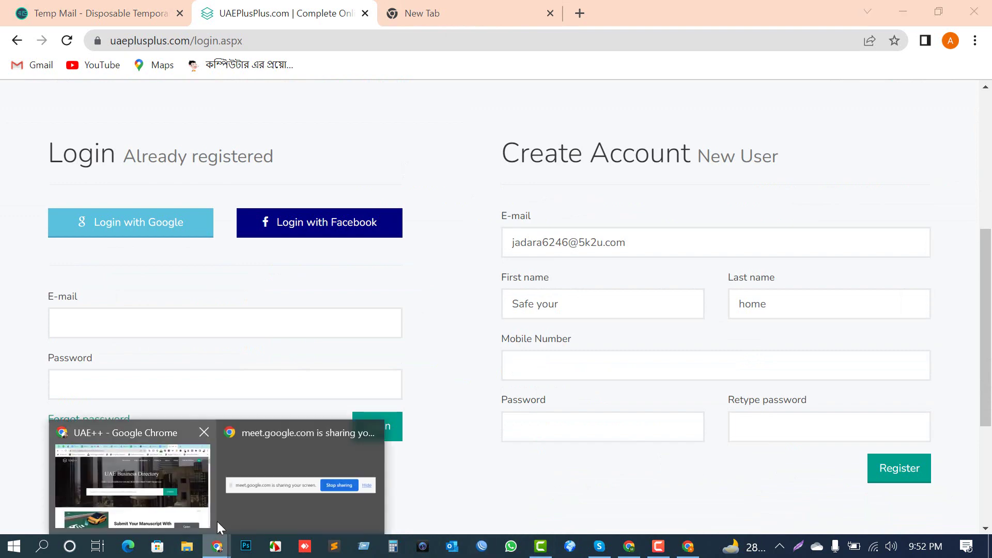
click(135, 494)
drag(111, 40, 226, 40)
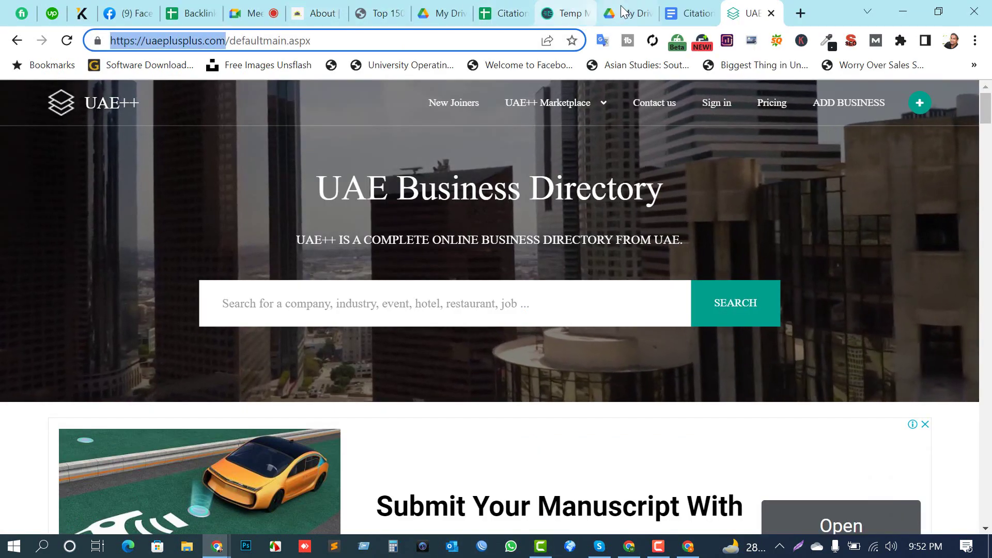
click(693, 12)
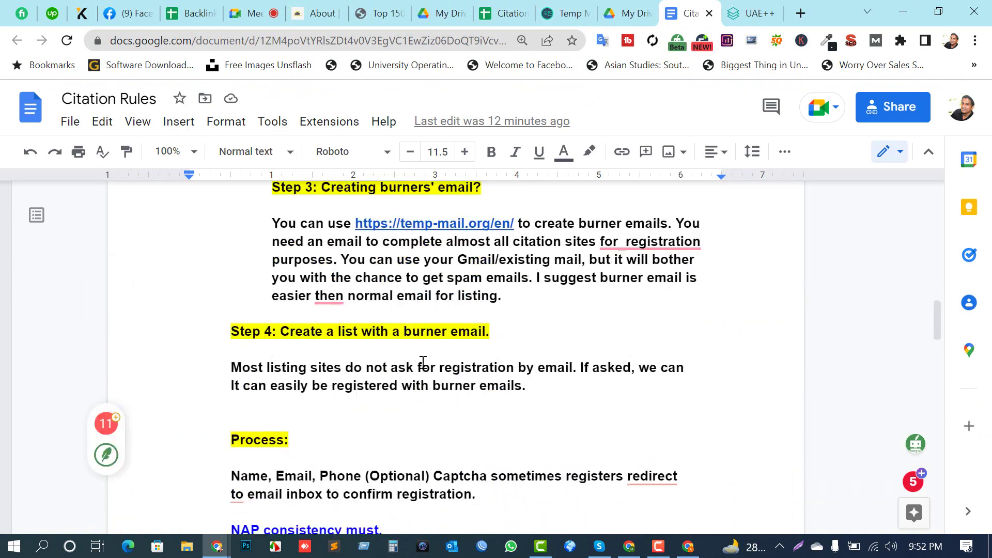
scroll(423, 364, down, 12)
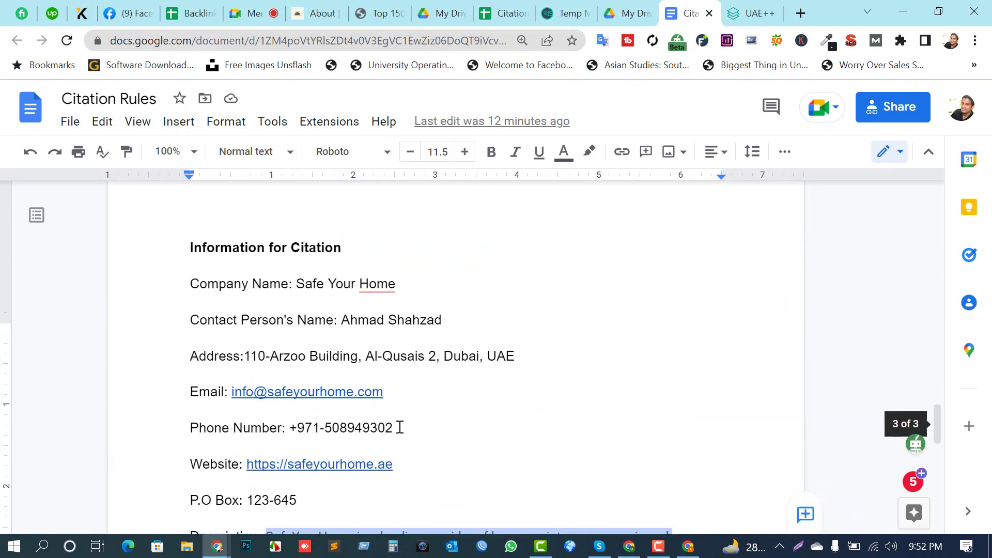
drag(400, 428, 306, 433)
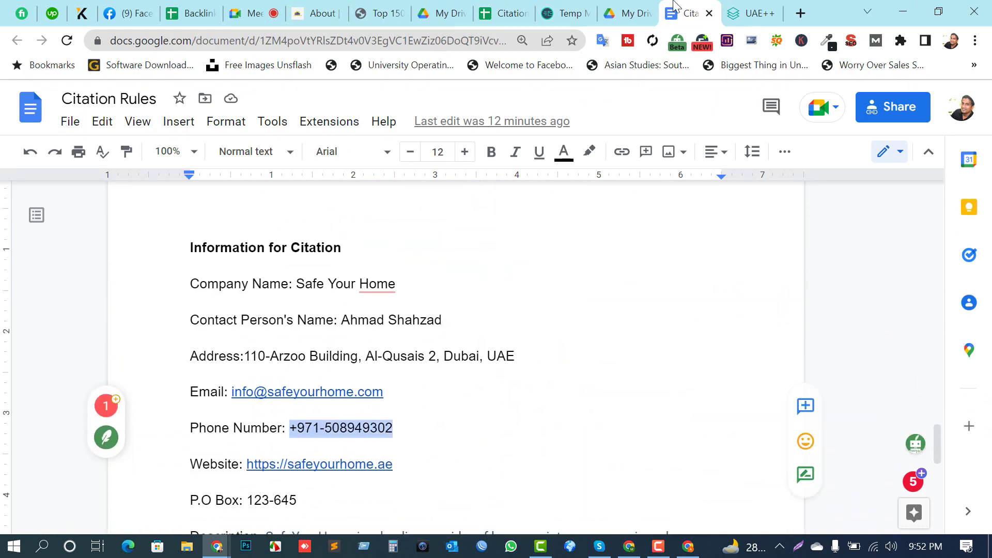
key(ctrl+Tab)
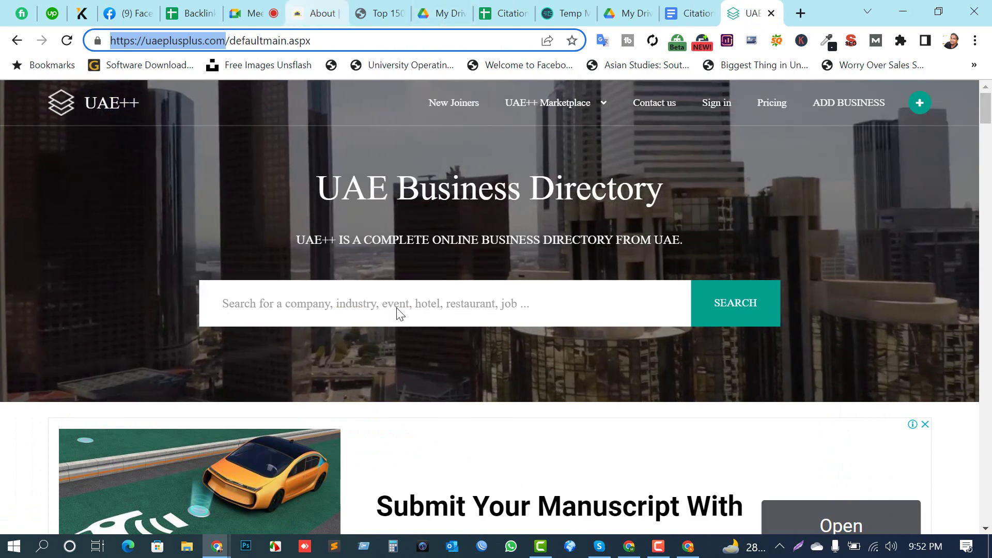
key(alt+Tab)
key(ctrl+v)
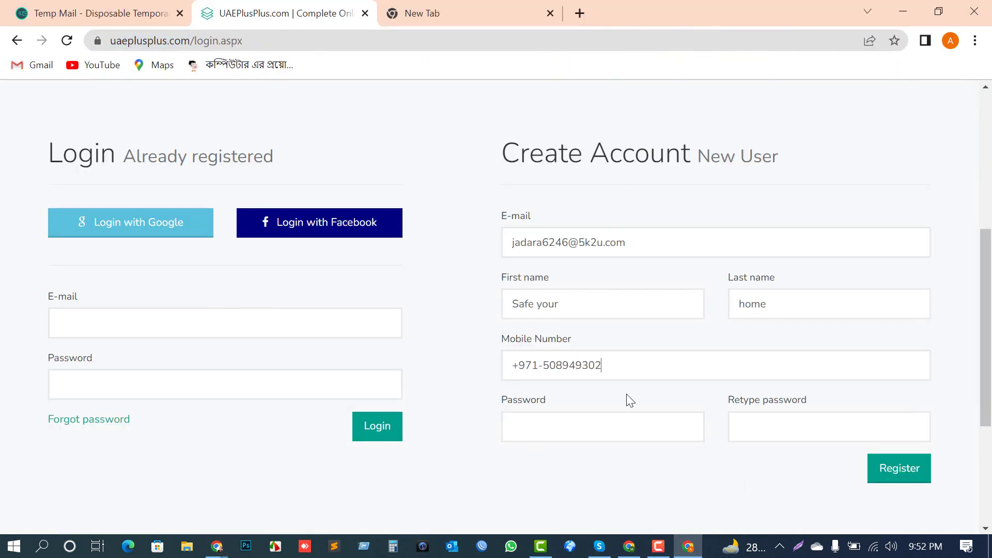
Step: Enter an account password and submit the registration
click(566, 430)
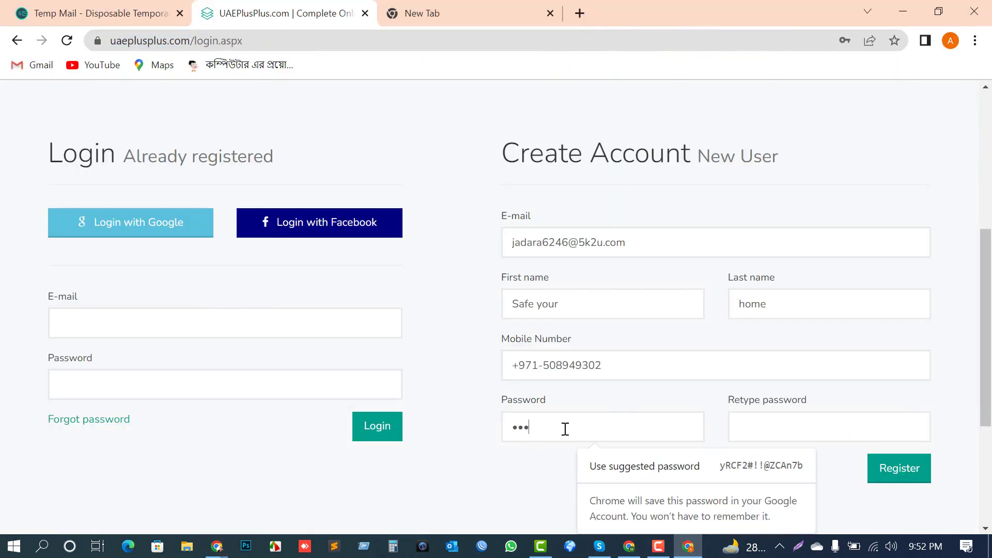
text(1234567890)
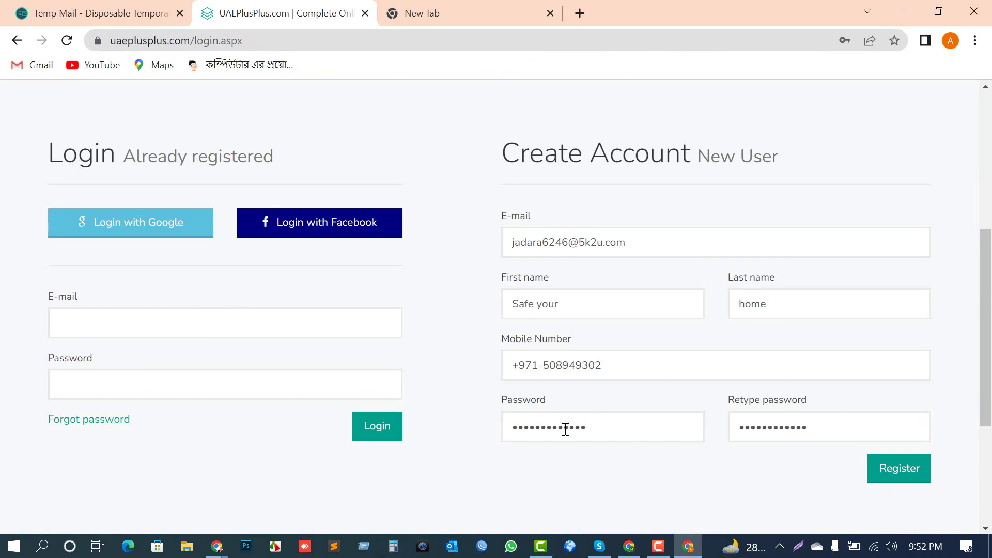
click(894, 482)
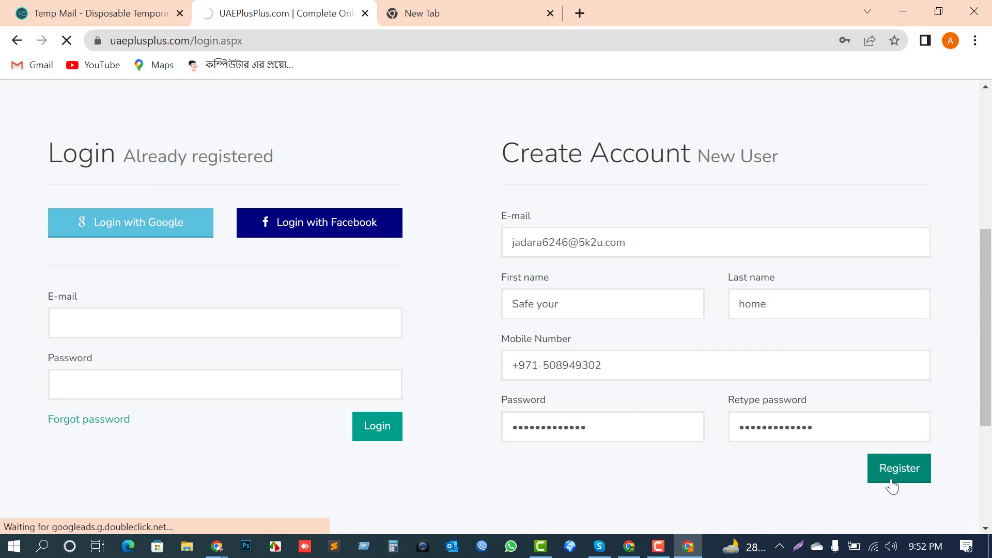
scroll(440, 526, down, 3)
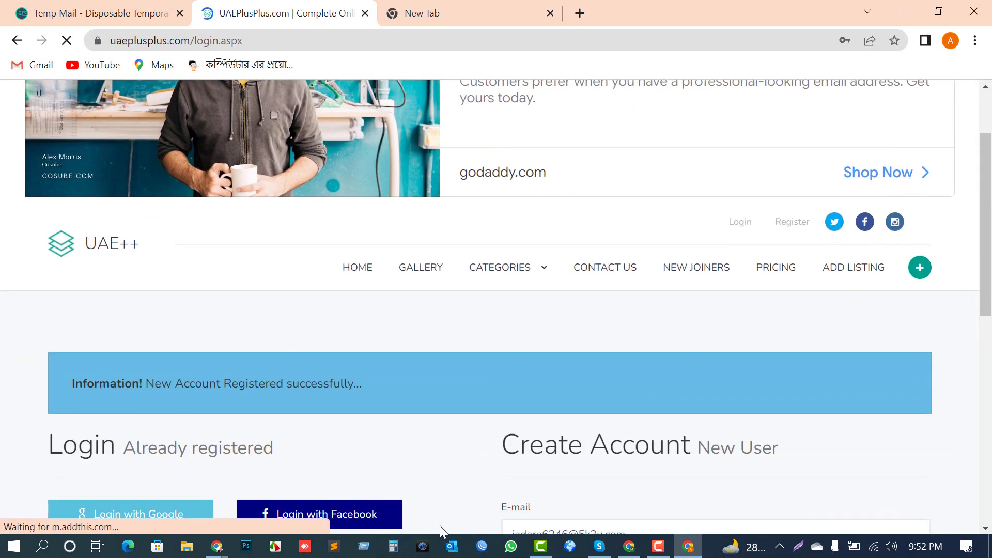
scroll(441, 364, down, 2)
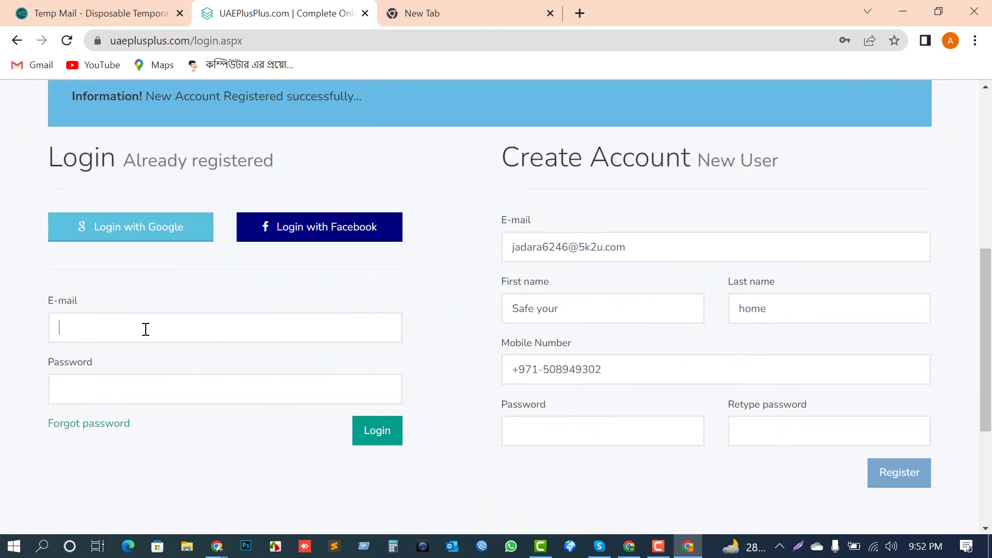
Step: Replace the wrong login e-mail with the copied temporary address
click(98, 13)
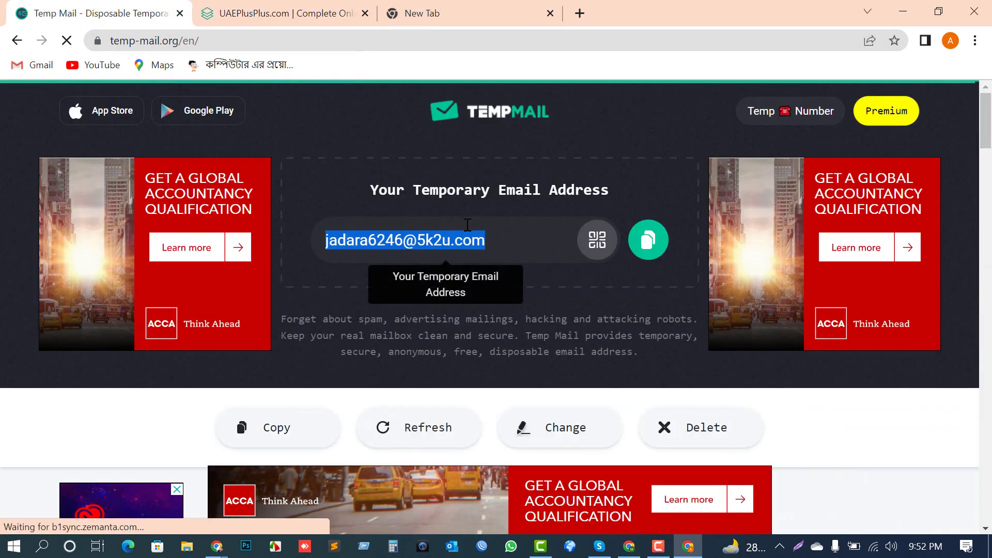
click(647, 246)
click(279, 13)
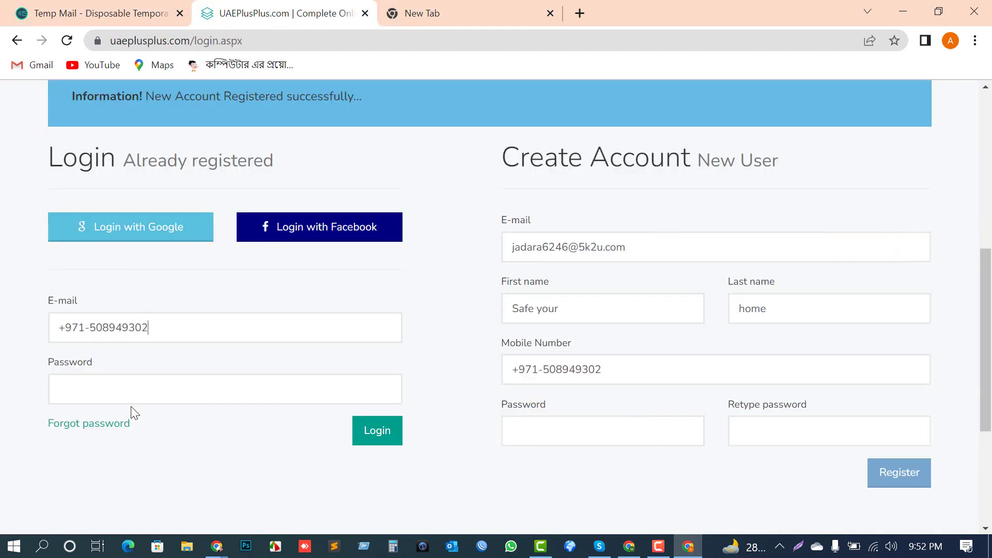
drag(187, 327, 23, 329)
key(ctrl+v)
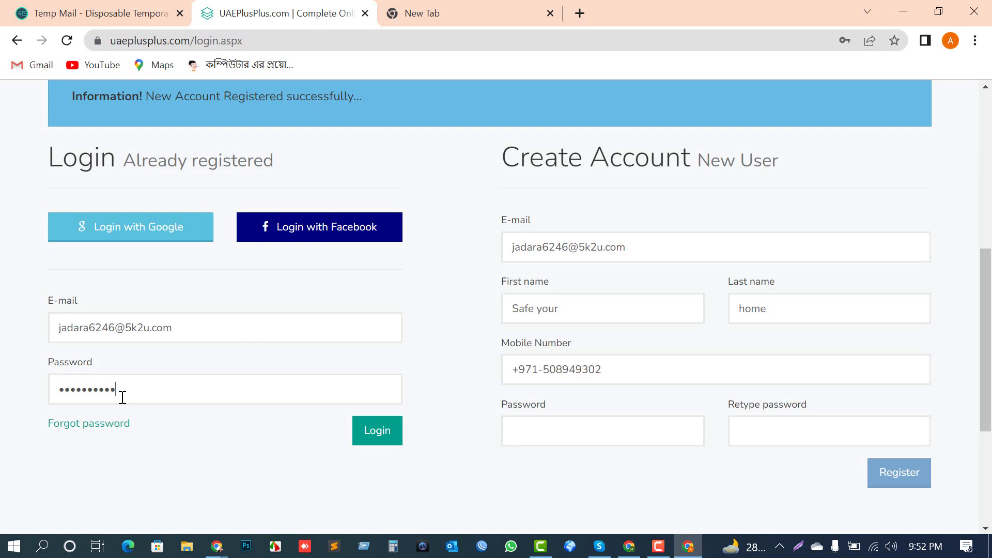
Step: Log in to the new UAE++ account and save the password in Chrome
click(383, 441)
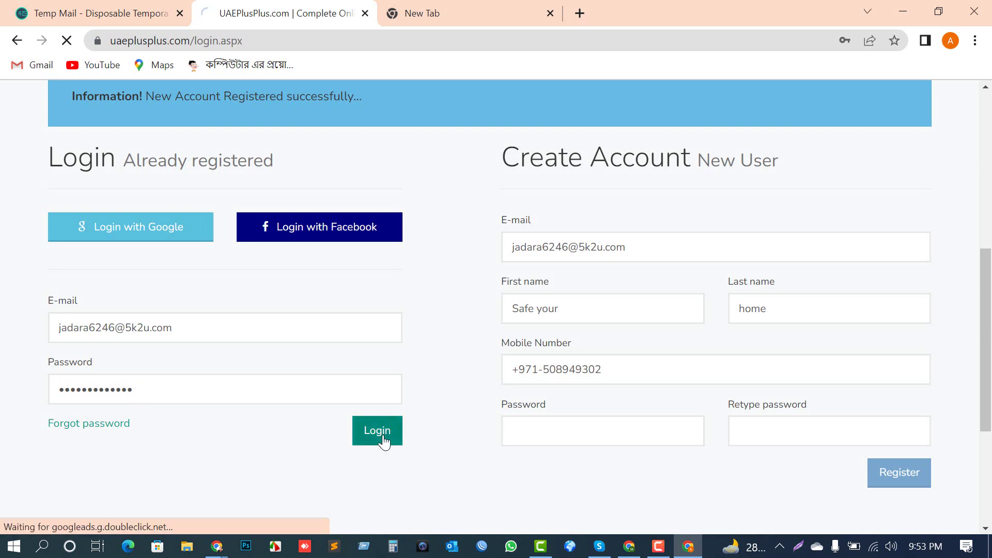
scroll(375, 373, down, 2)
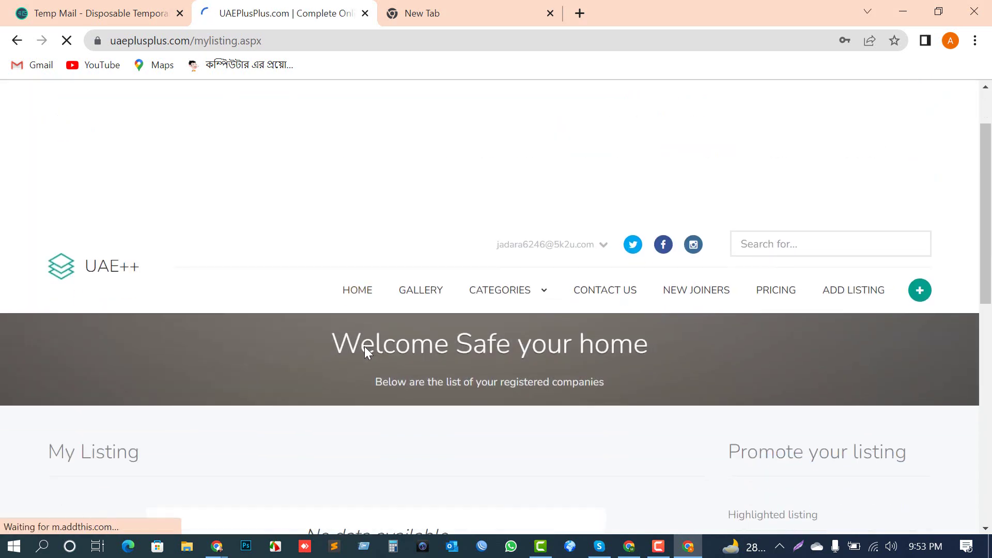
scroll(366, 351, down, 1)
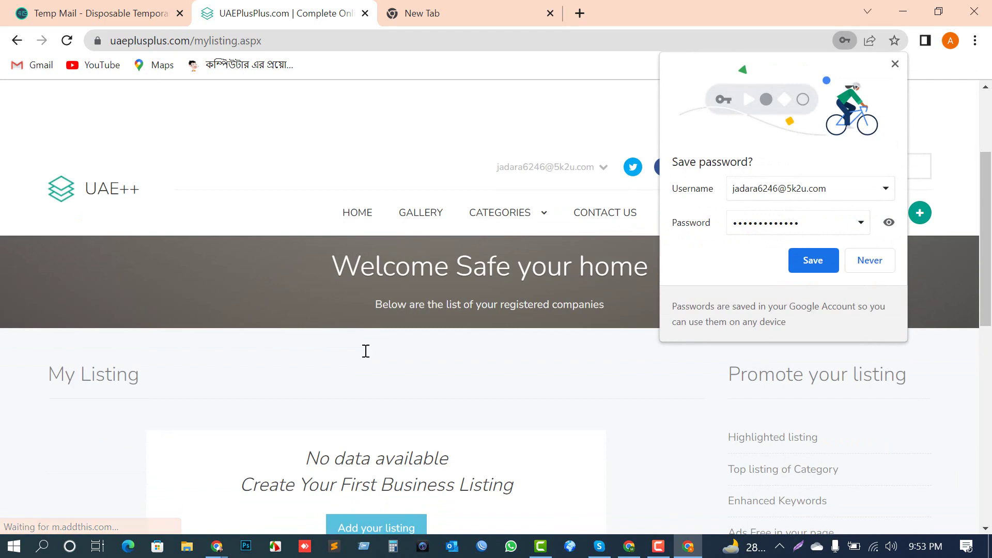
click(812, 260)
scroll(614, 333, down, 3)
scroll(373, 452, up, 1)
scroll(333, 319, down, 1)
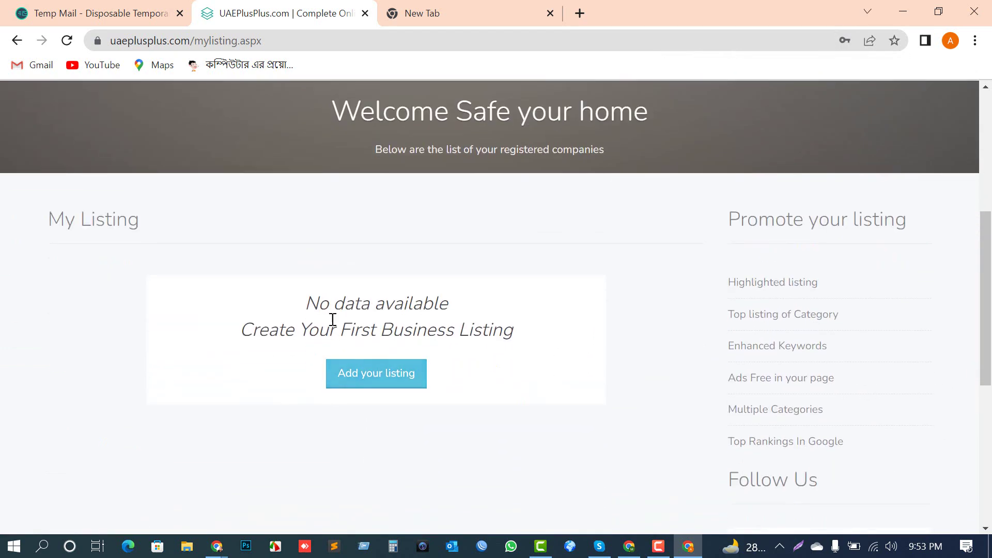
scroll(867, 223, up, 3)
scroll(389, 425, down, 3)
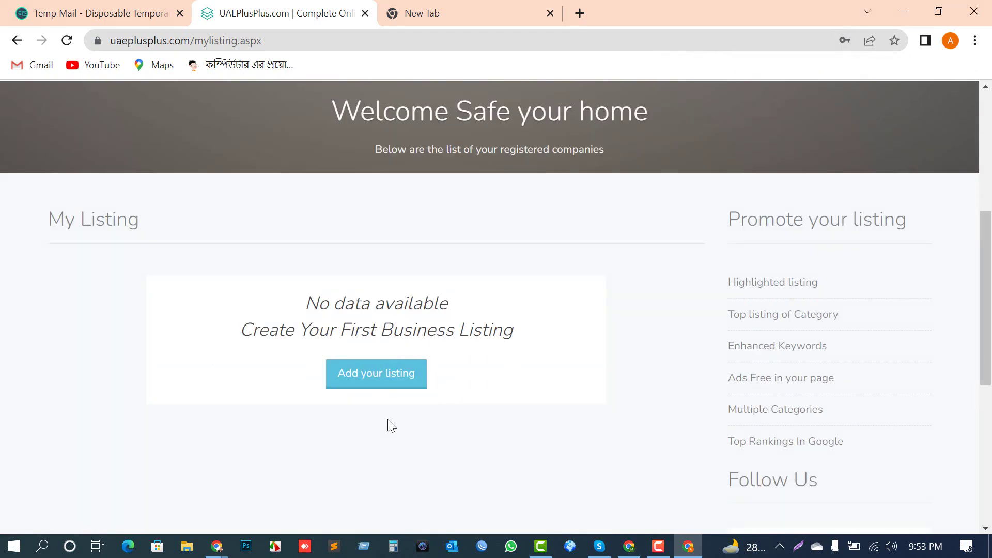
Step: Go through Add your listing and ADD LISTING to reach the listing page
click(360, 378)
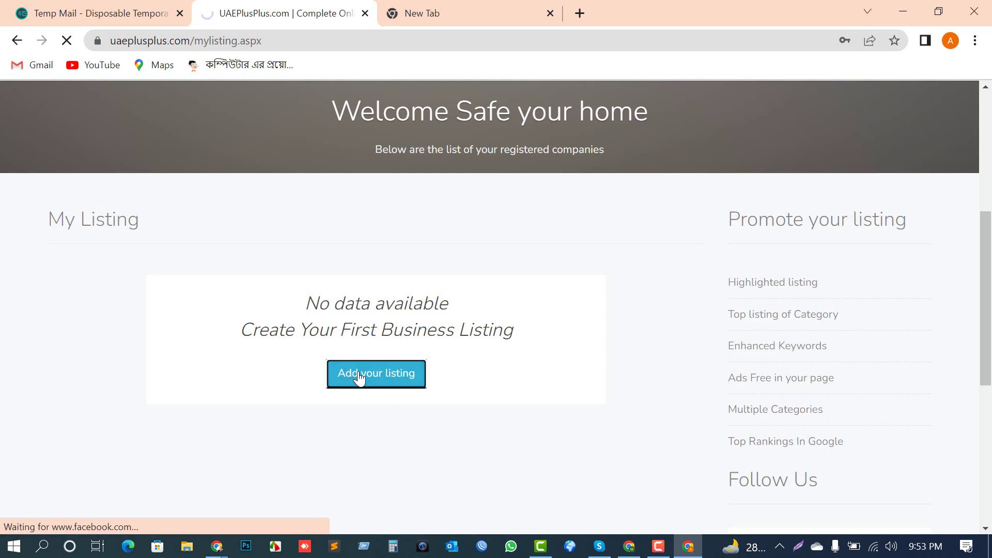
scroll(414, 412, down, 5)
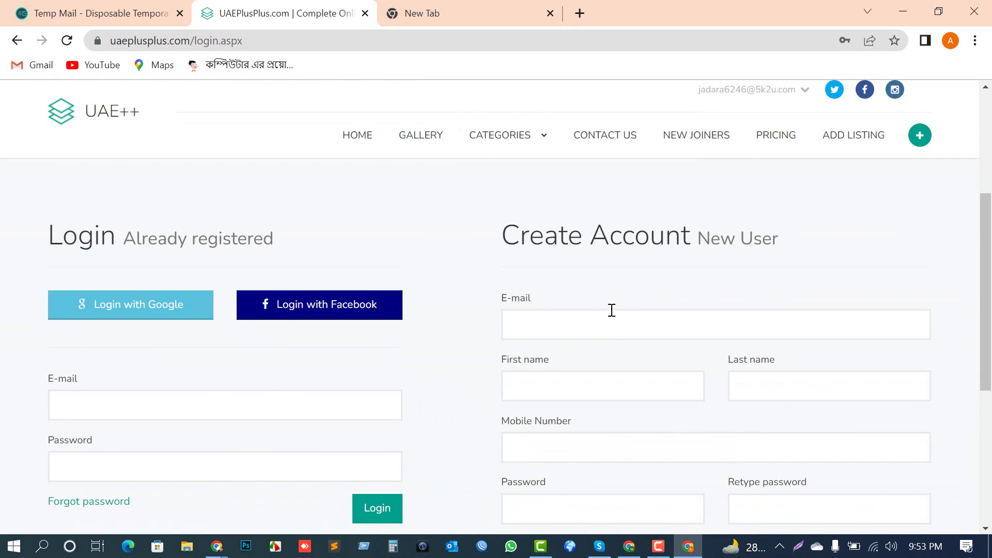
scroll(470, 341, down, 6)
scroll(501, 312, up, 9)
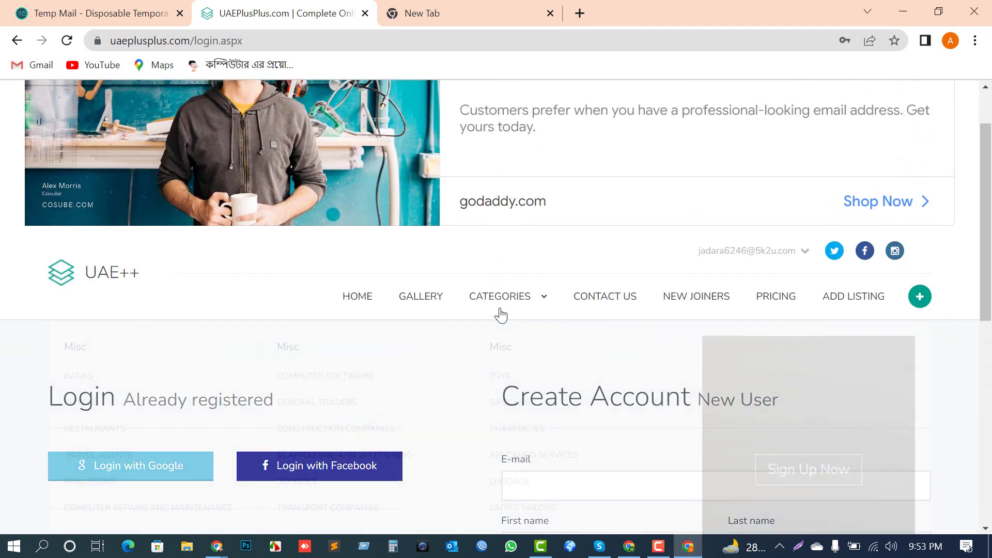
scroll(853, 204, up, 1)
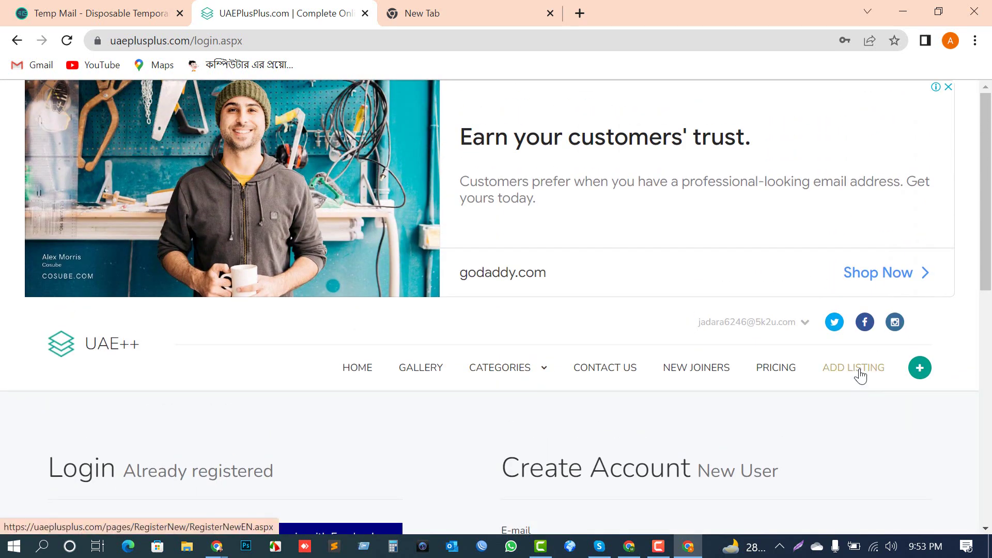
click(860, 375)
Step: Dismiss the vignette ad and set Company Name (english) to Safe Your Home
click(554, 370)
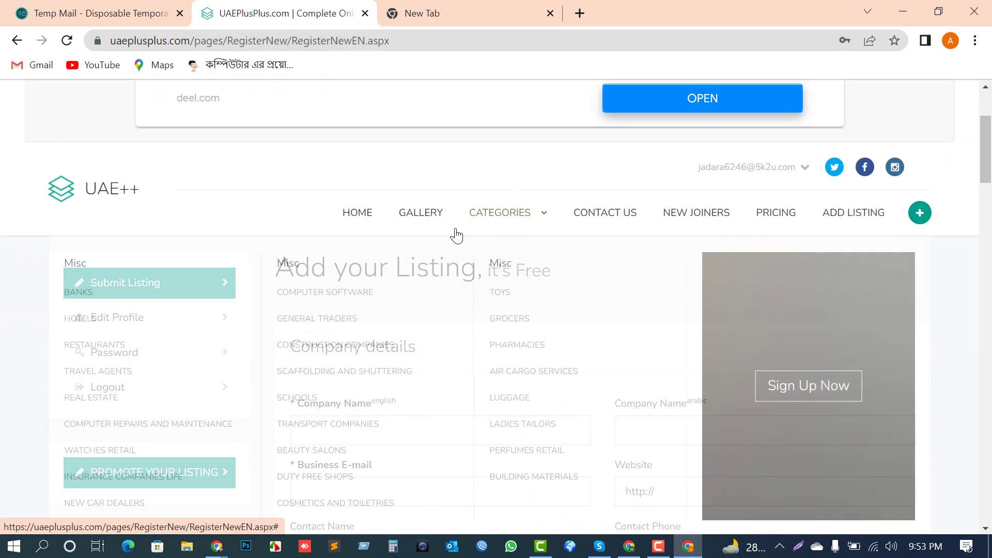
scroll(838, 226, down, 2)
scroll(369, 284, down, 1)
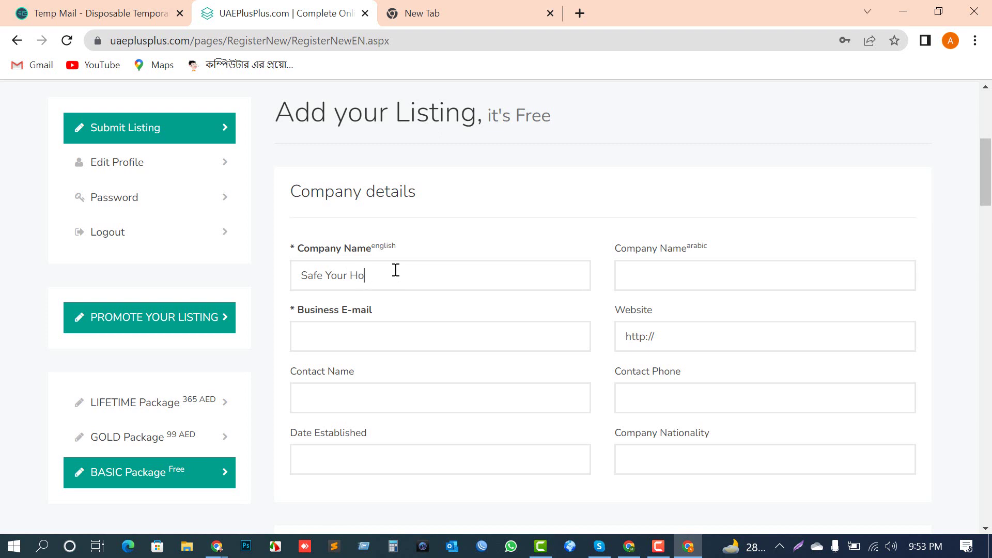
drag(723, 247, 688, 252)
scroll(330, 321, down, 3)
Step: Put the cursor in Business E-mail and bring the other Chrome window forward
click(350, 180)
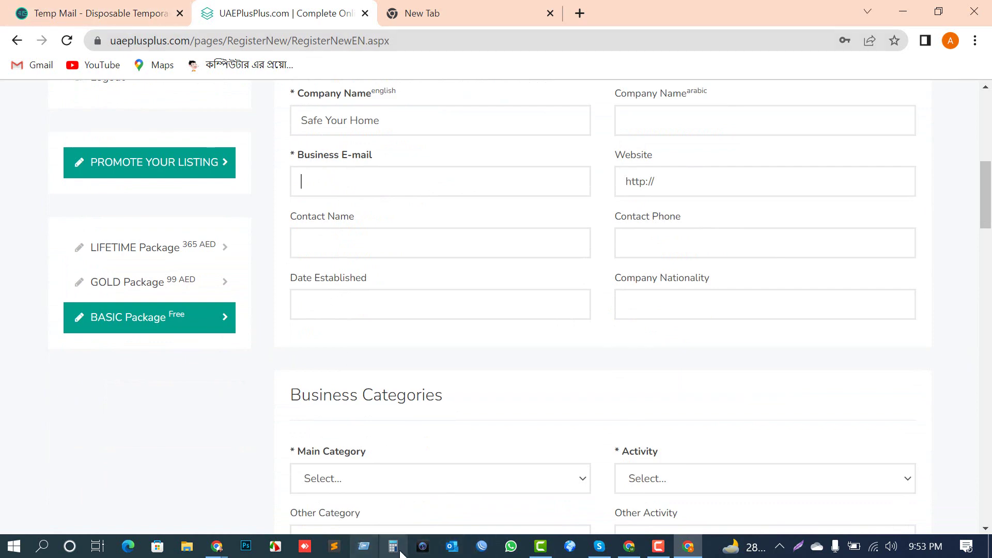
mouse_move(217, 550)
click(237, 505)
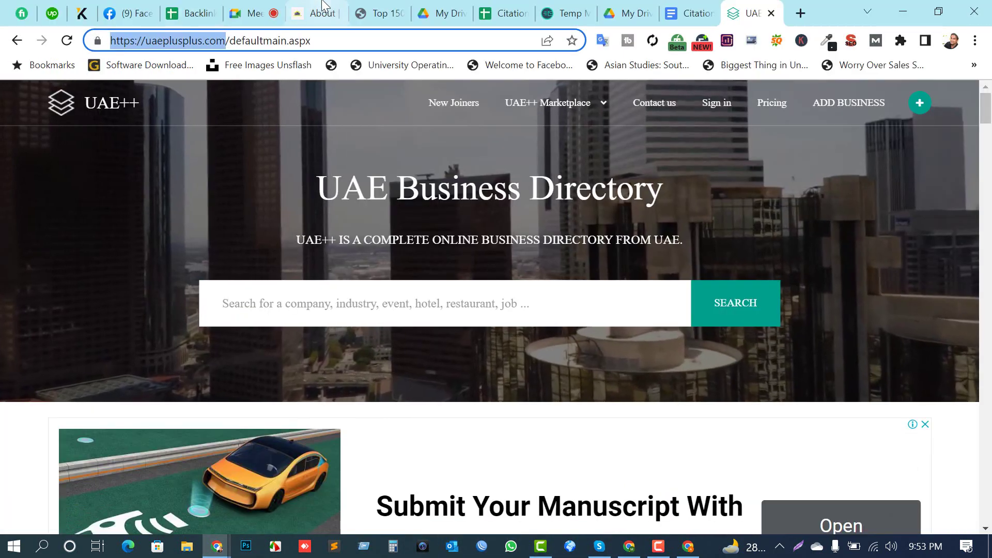
Step: Select the business e-mail address in the Citation Rules doc and return to the listing form window
click(691, 13)
scroll(401, 337, down, 1)
click(381, 325)
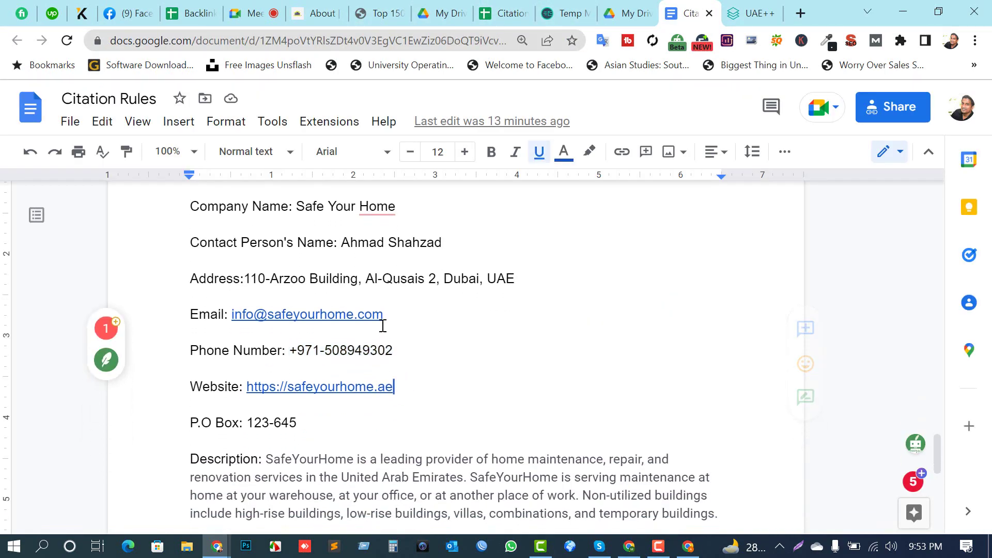
drag(396, 389, 291, 387)
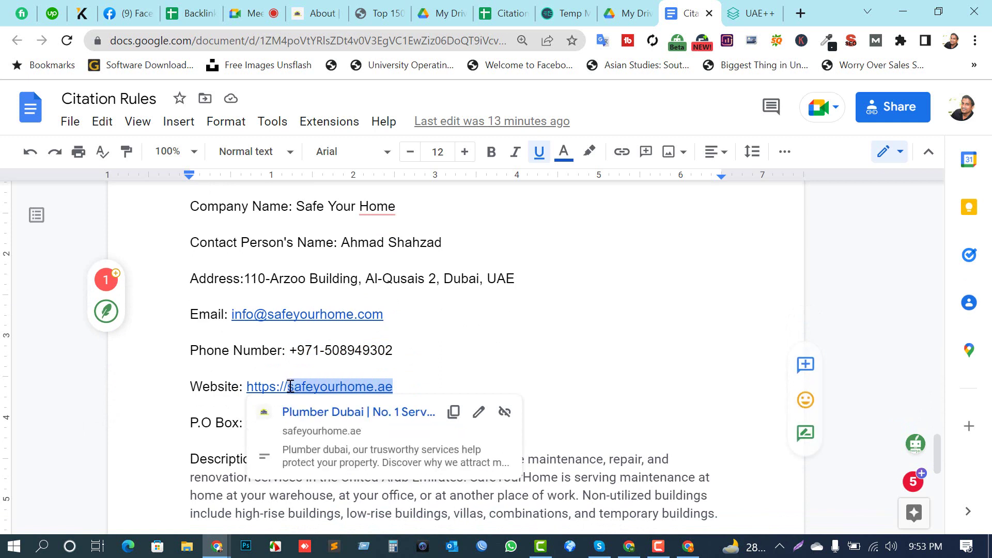
click(421, 370)
drag(394, 316, 233, 314)
key(ctrl+c)
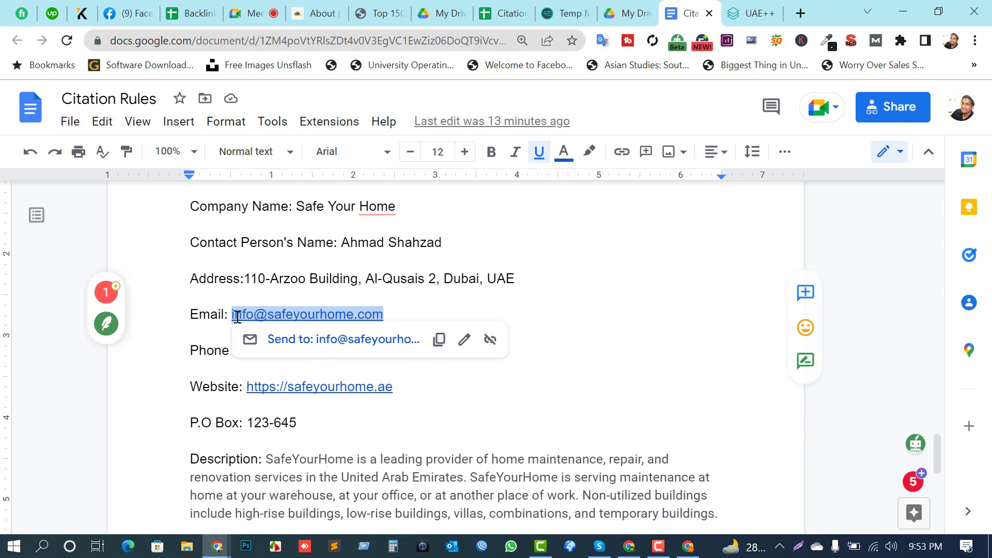
click(689, 549)
Step: Paste the business e-mail, fill in the contact name, and enter 2022 as Date Established
key(ctrl+v)
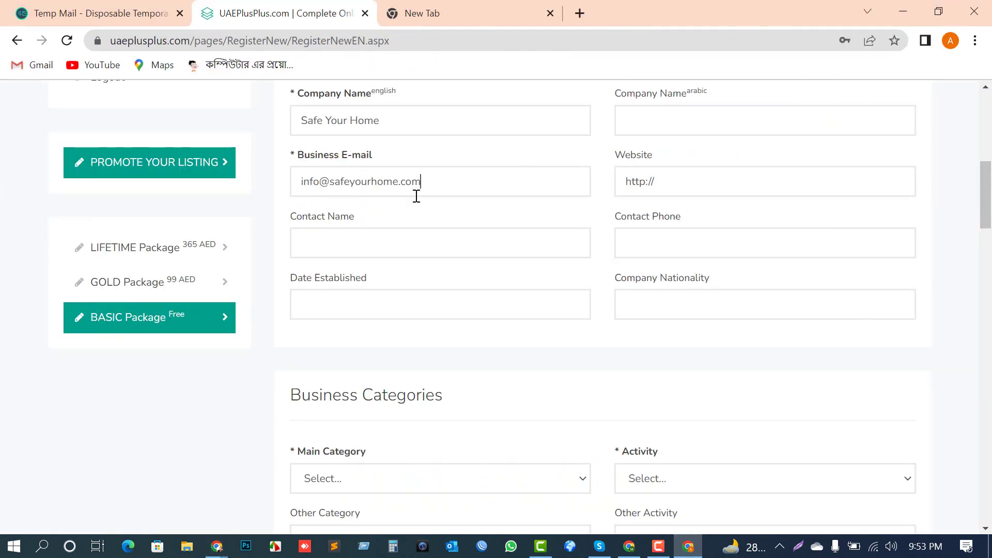
click(373, 239)
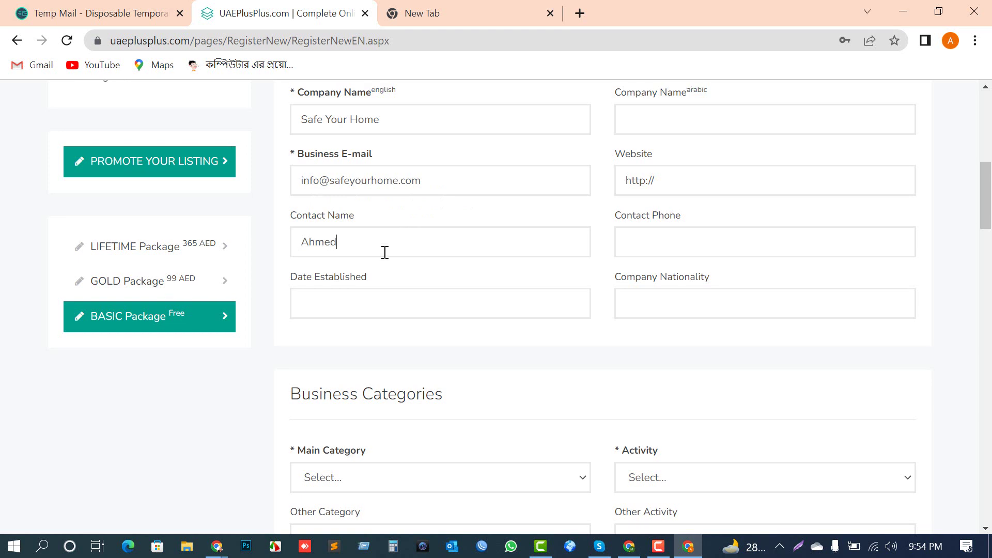
scroll(509, 222, down, 2)
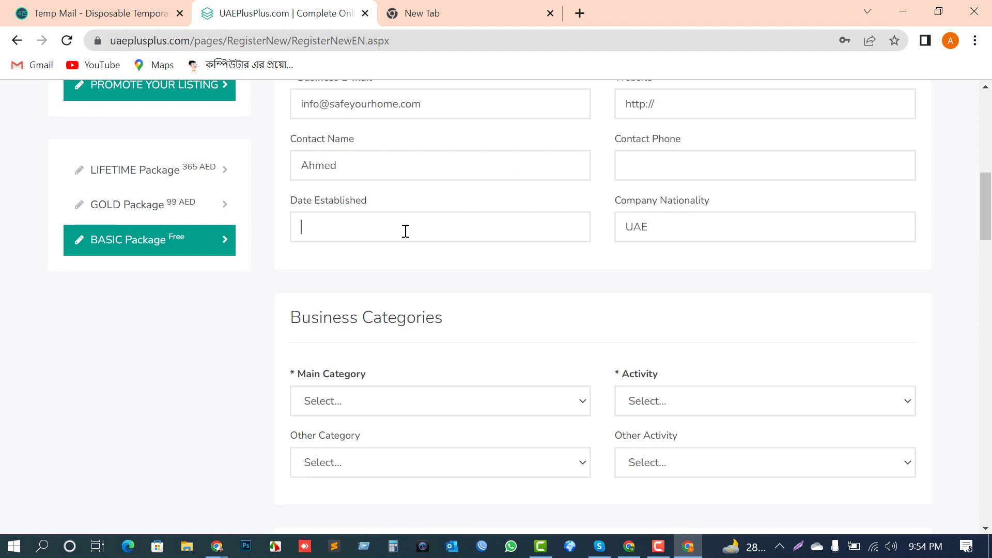
click(383, 233)
scroll(374, 232, up, 3)
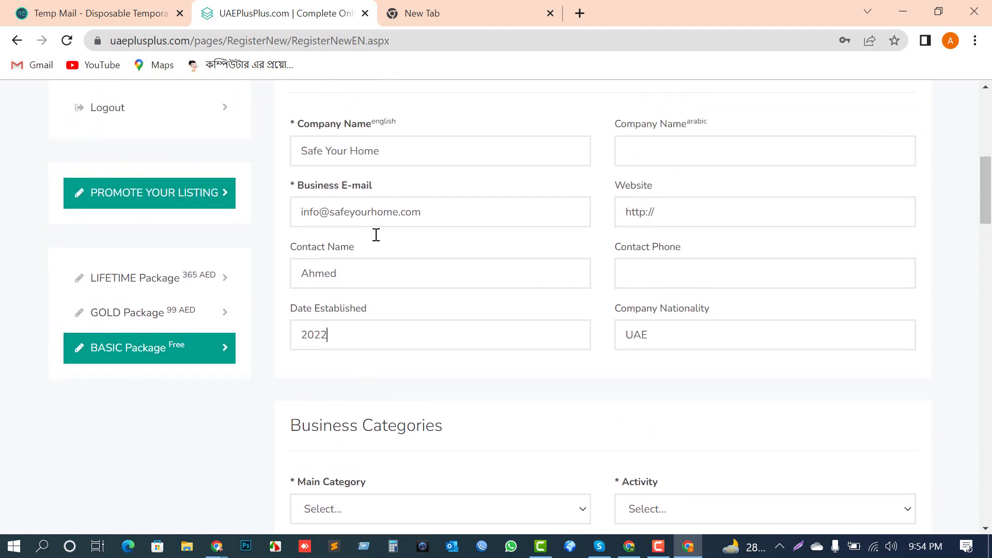
scroll(583, 323, down, 1)
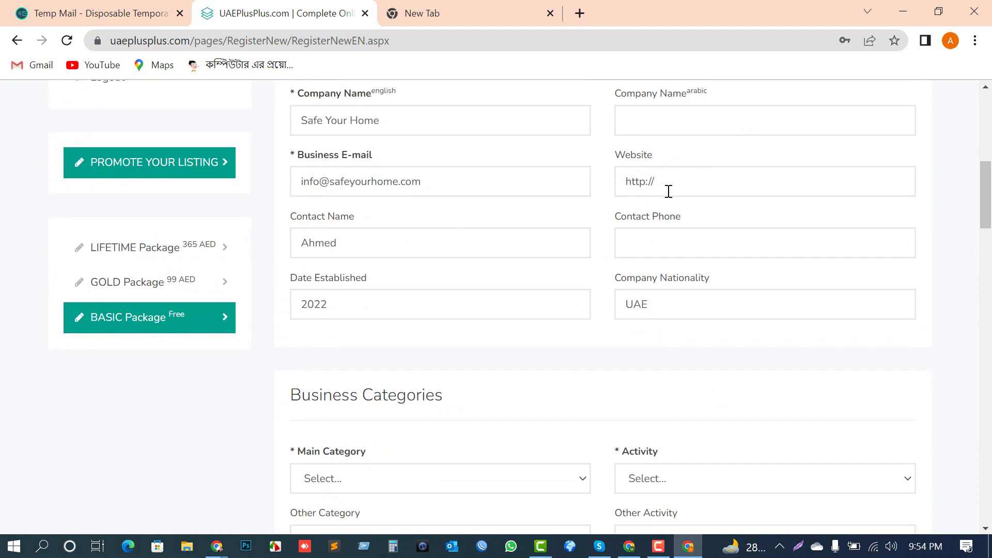
scroll(680, 191, down, 9)
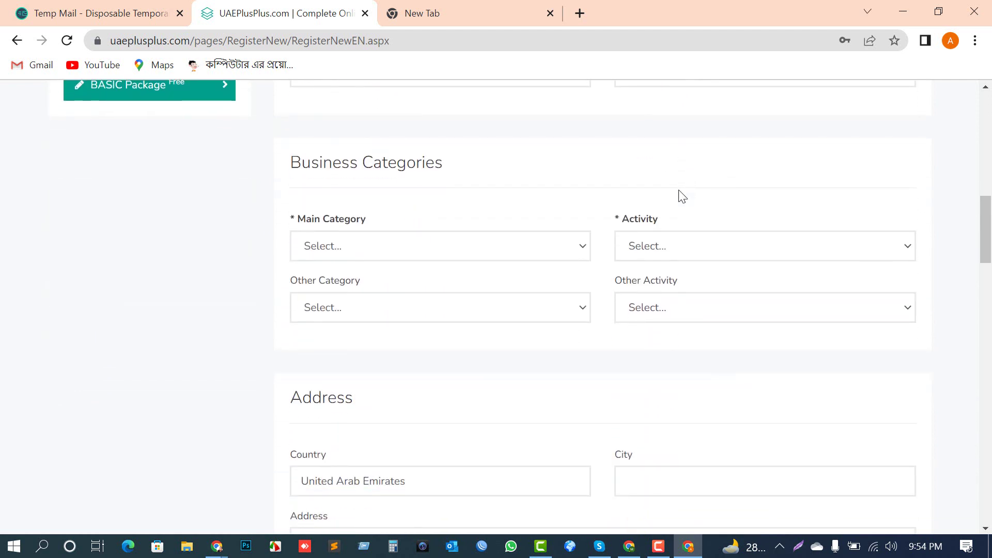
scroll(680, 209, down, 5)
scroll(674, 212, up, 12)
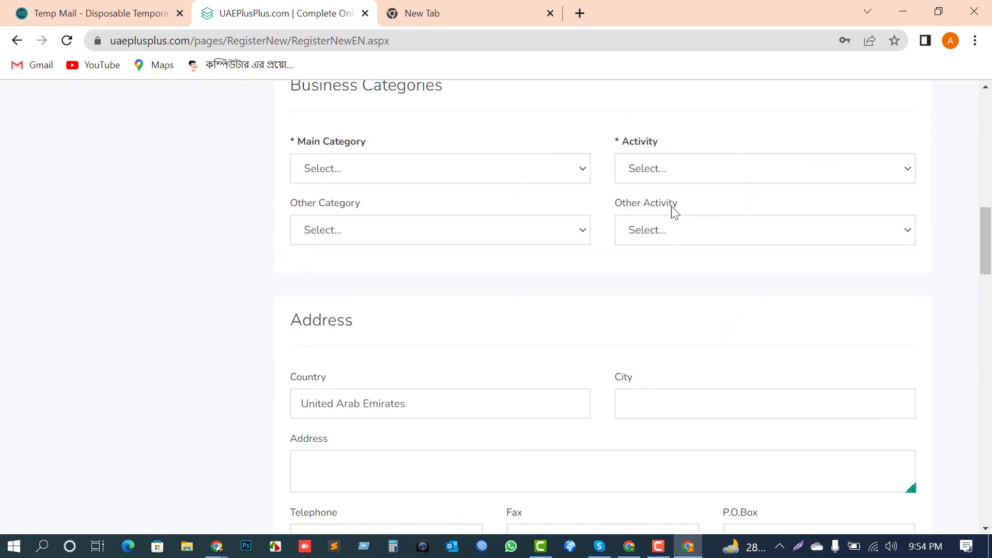
scroll(694, 200, up, 3)
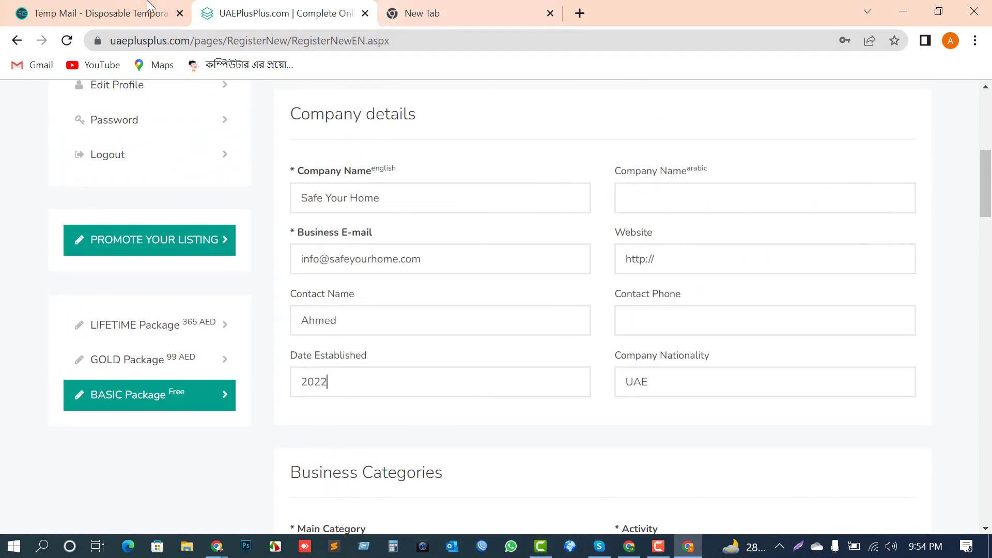
mouse_move(216, 546)
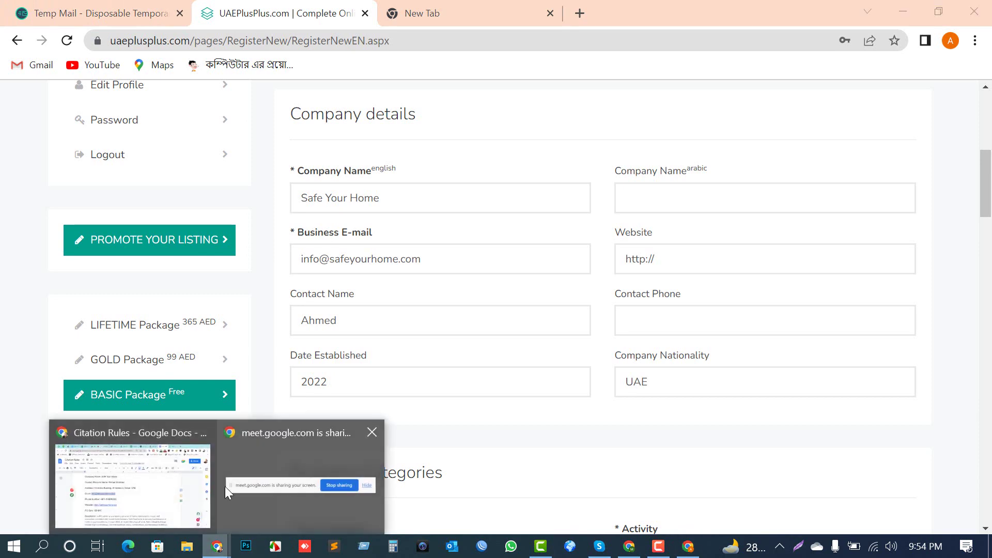
click(188, 476)
click(441, 356)
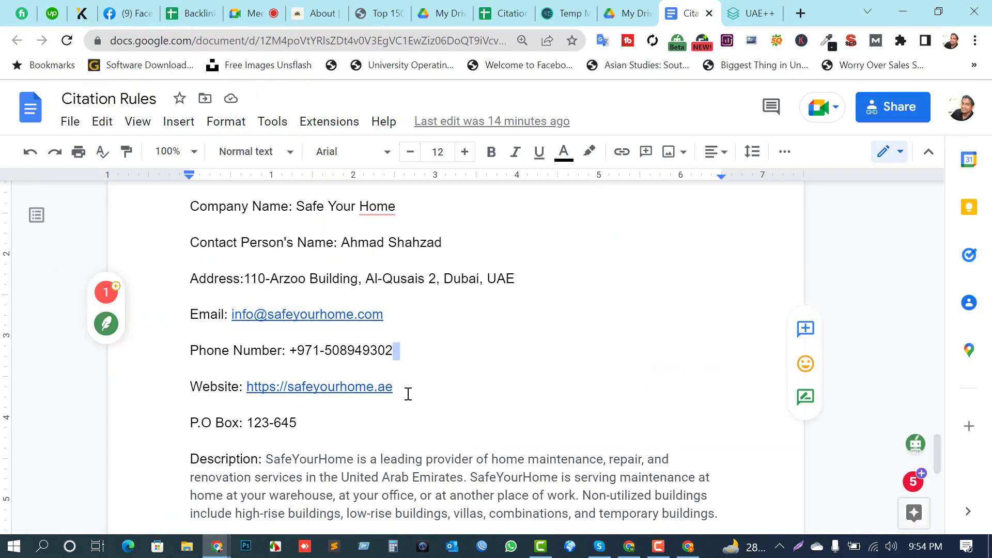
drag(408, 394, 246, 387)
key(ctrl+c)
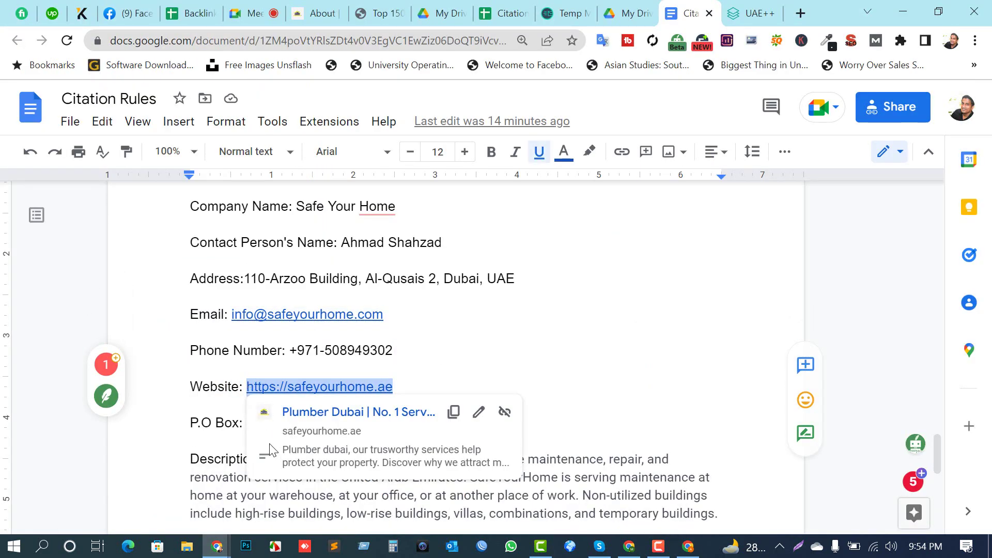
click(750, 14)
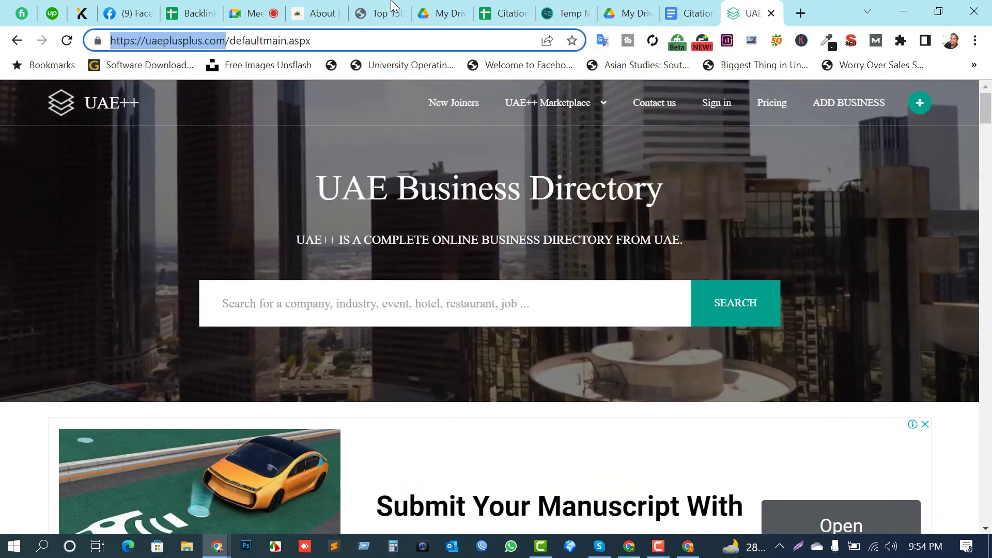
click(377, 13)
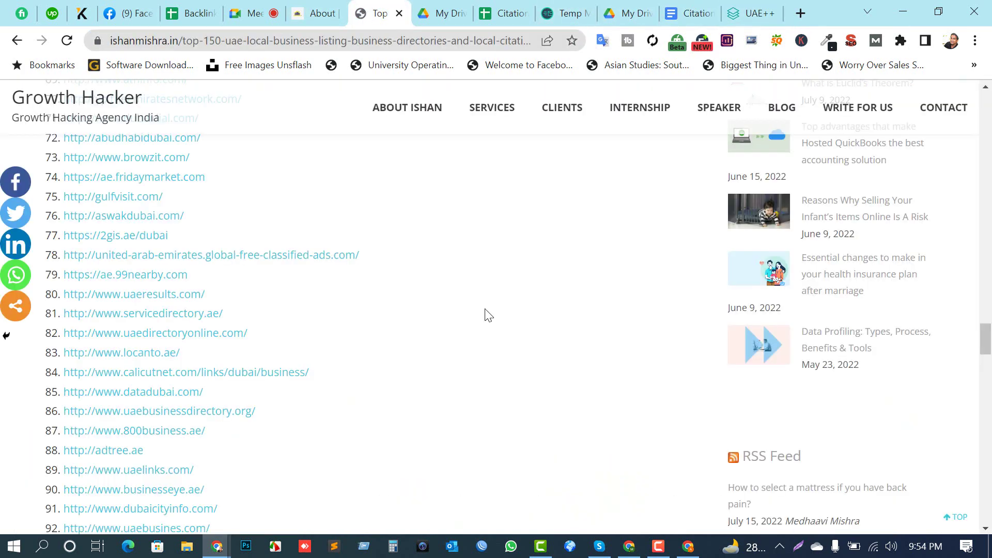
key(alt+Tab)
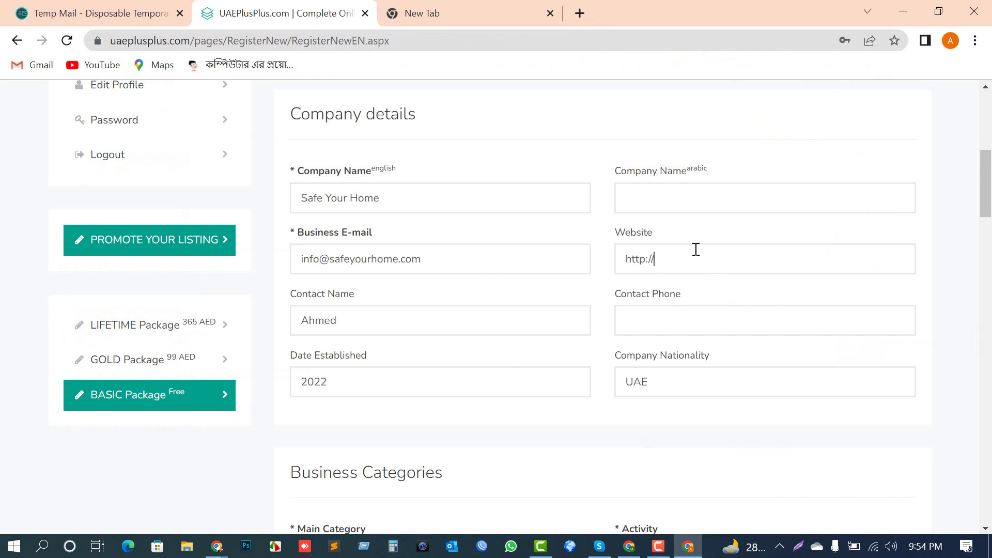
key(ctrl+a)
key(ctrl+v)
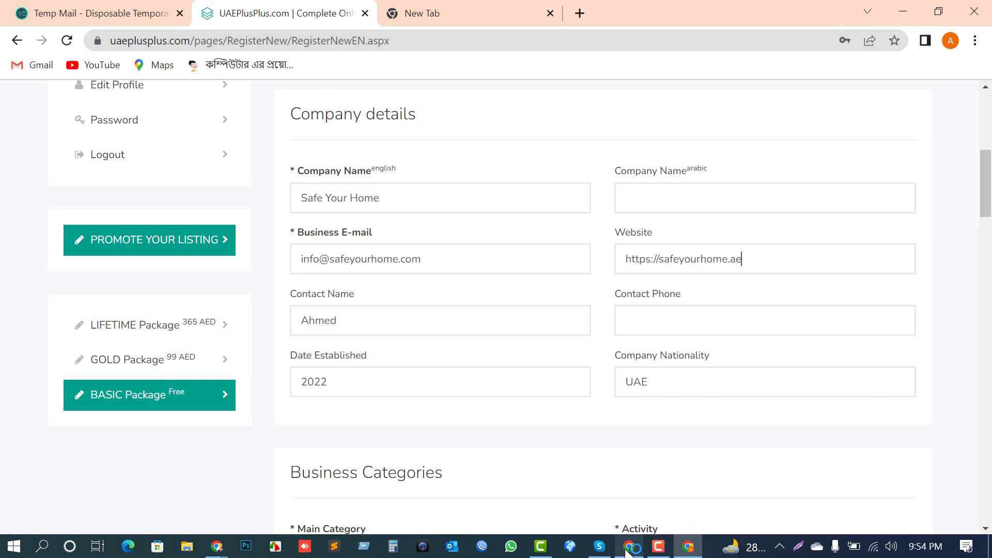
mouse_move(215, 554)
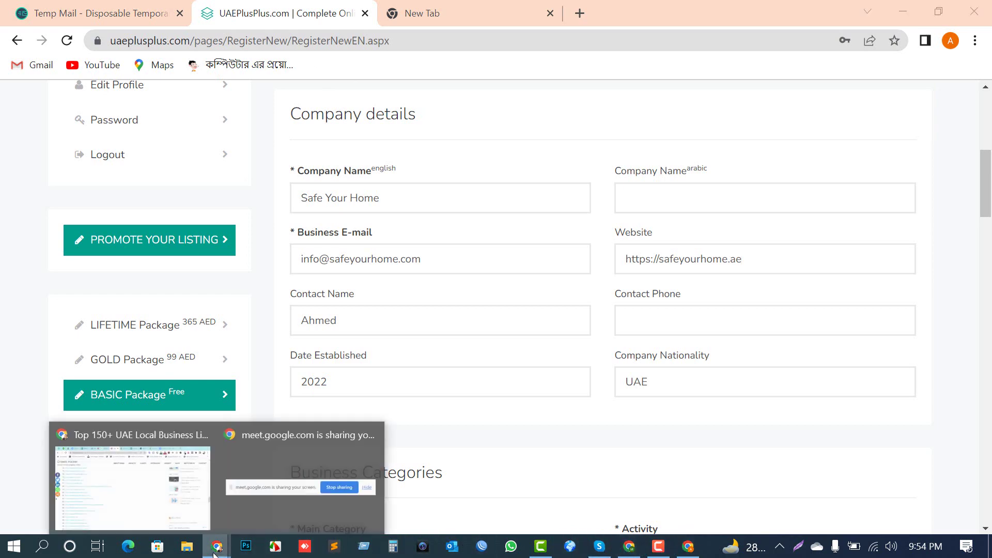
click(133, 481)
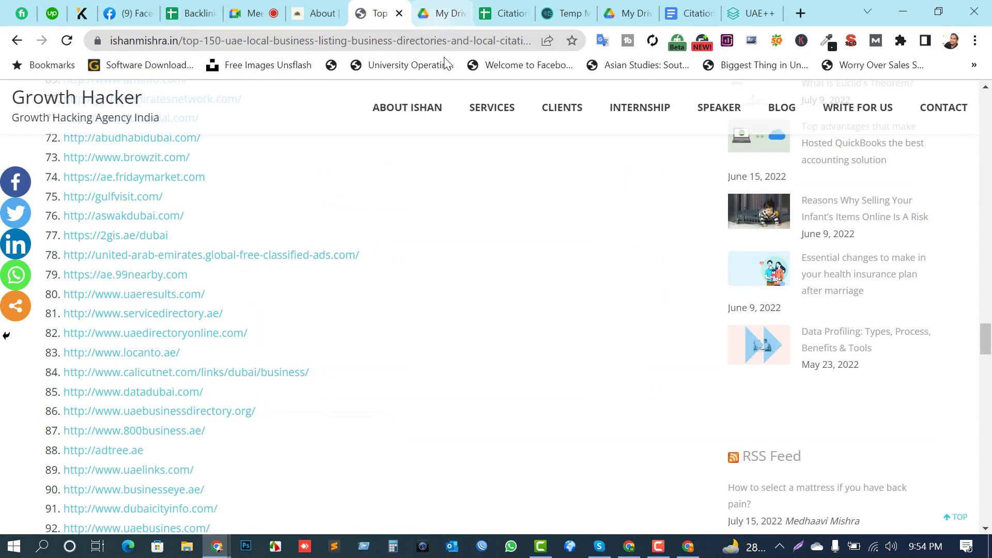
click(504, 15)
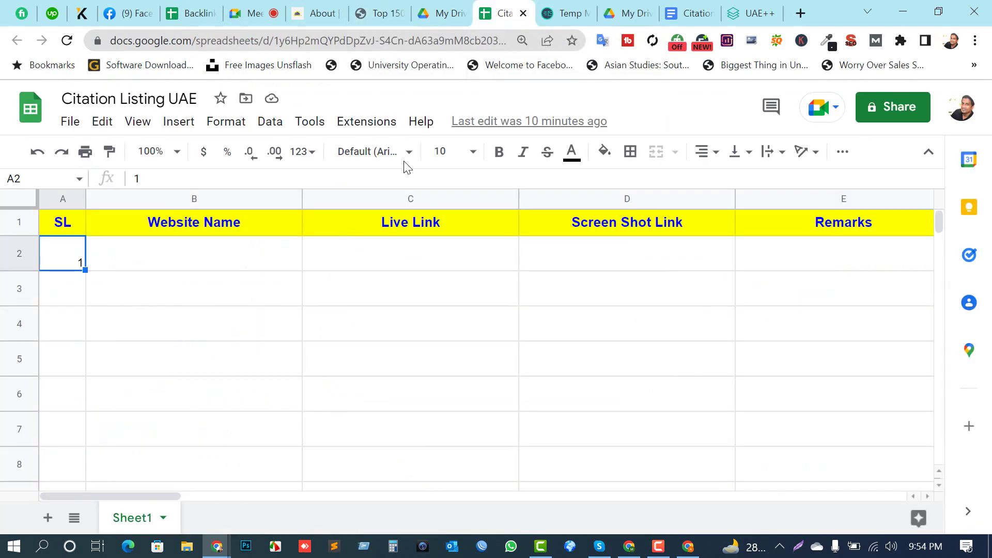
click(693, 13)
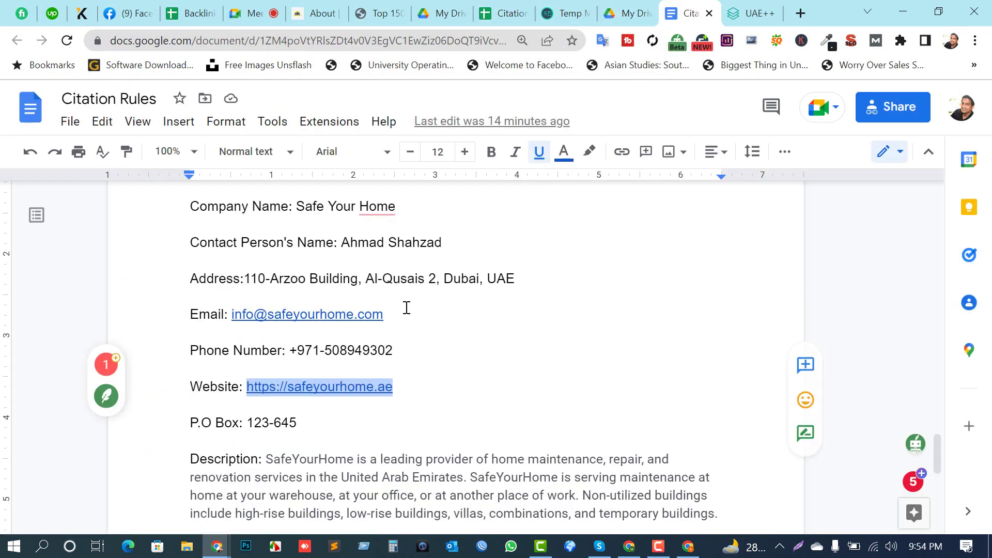
scroll(383, 337, up, 15)
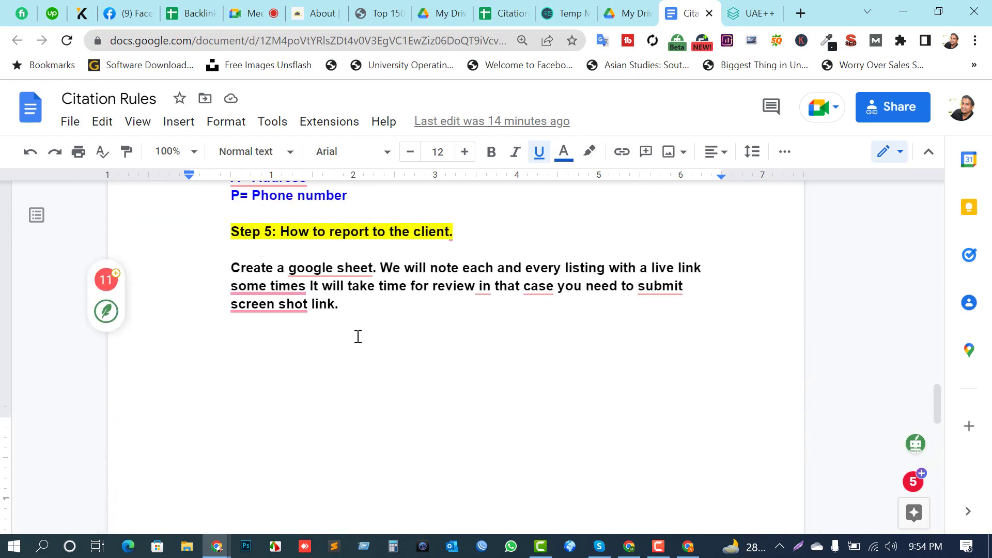
scroll(358, 336, up, 5)
scroll(350, 429, down, 3)
drag(350, 432, 209, 356)
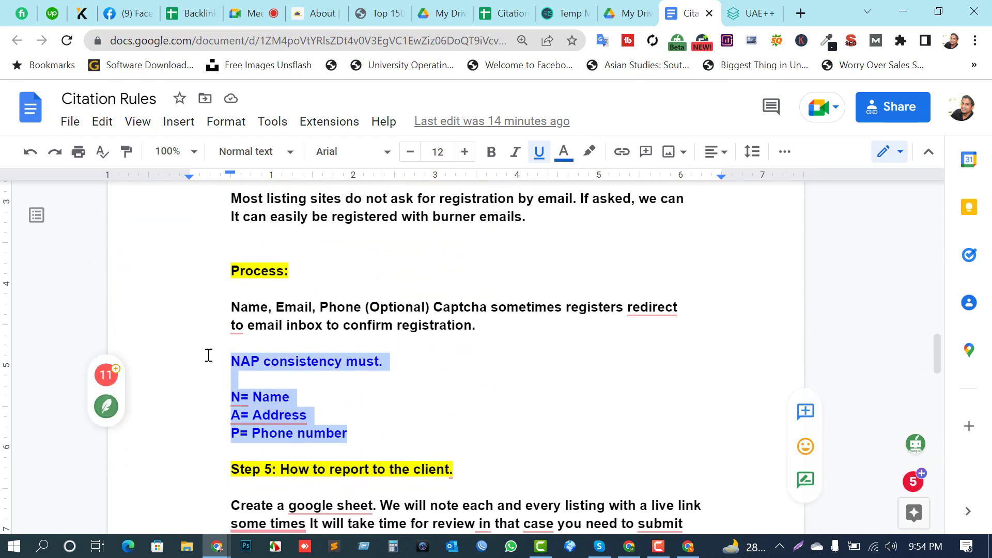
click(291, 402)
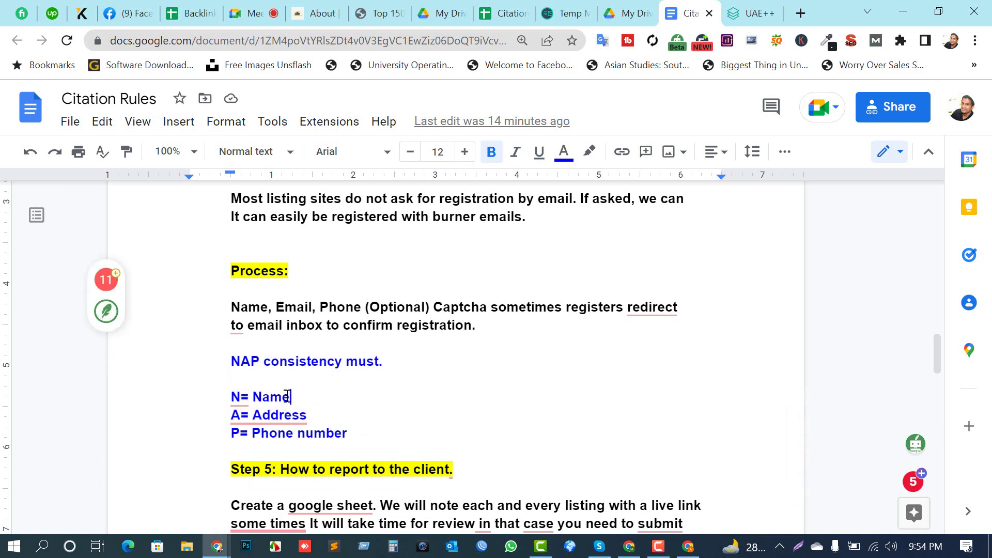
mouse_move(331, 504)
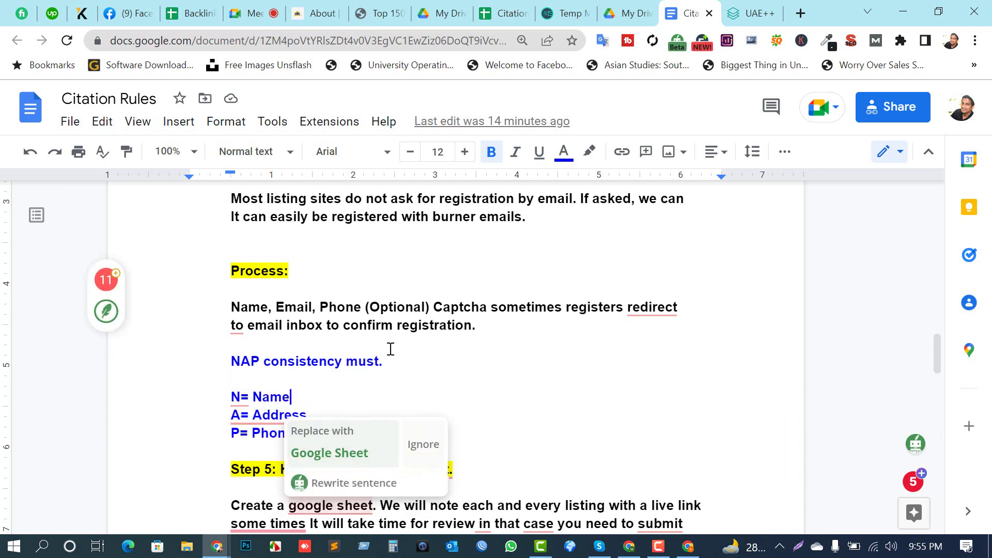
drag(357, 444, 228, 402)
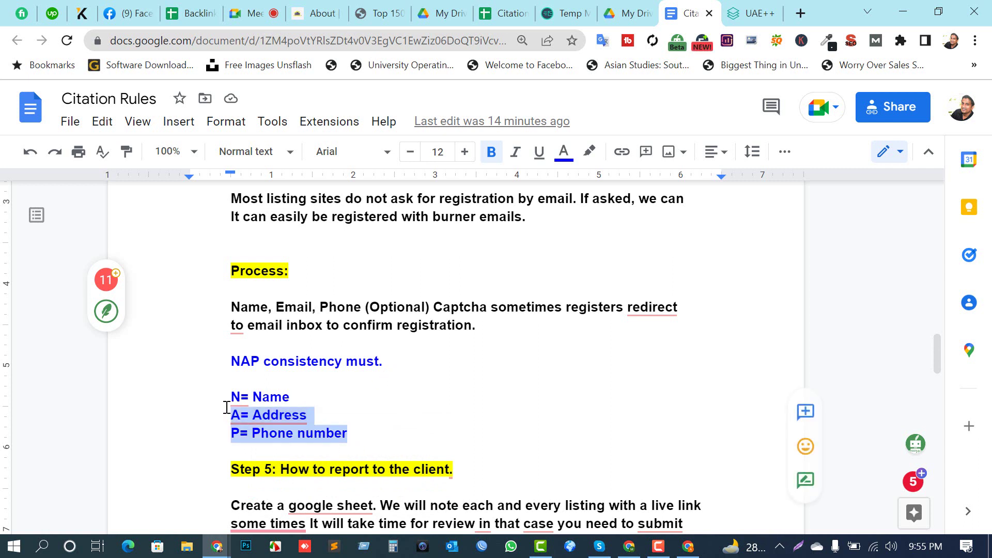
click(234, 398)
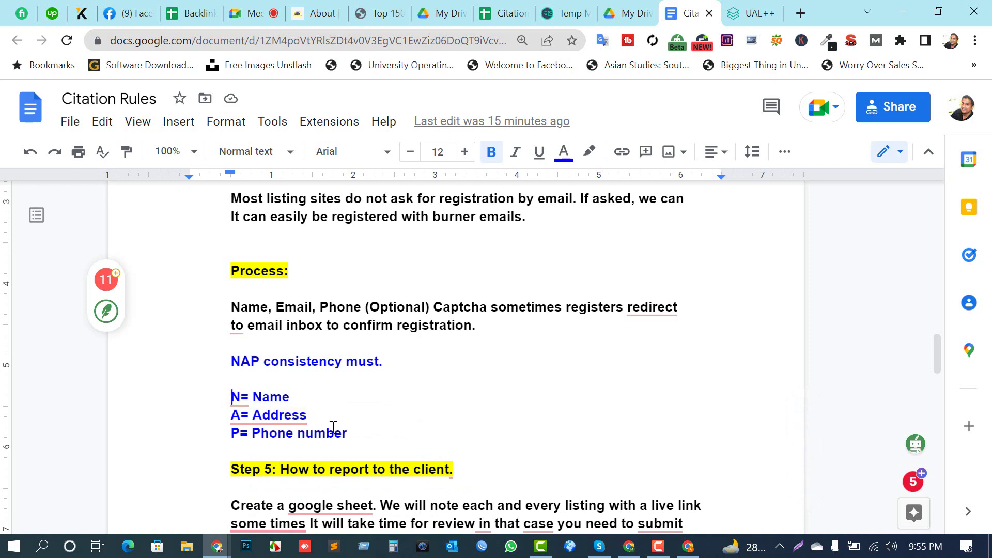
scroll(346, 426, down, 4)
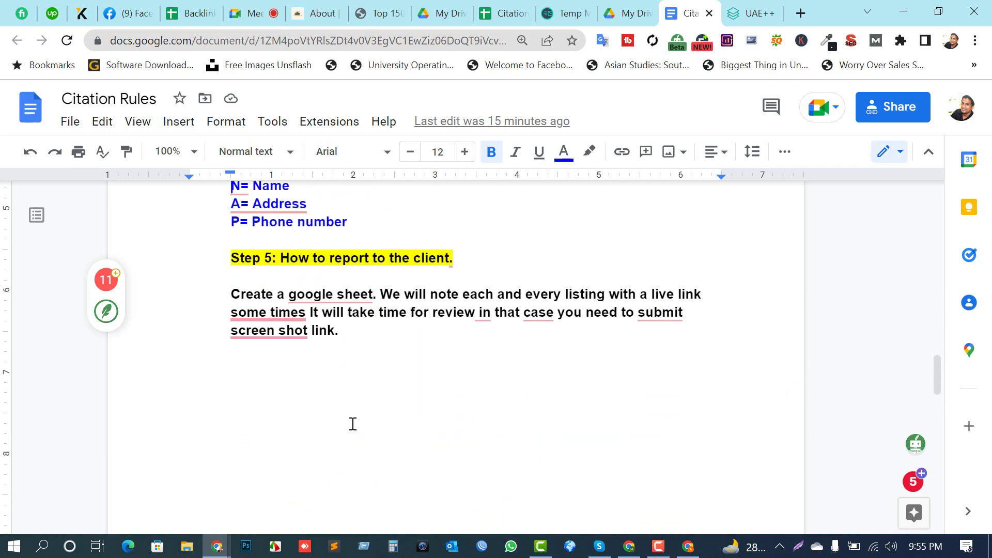
scroll(351, 421, up, 3)
scroll(354, 419, up, 15)
scroll(356, 422, down, 19)
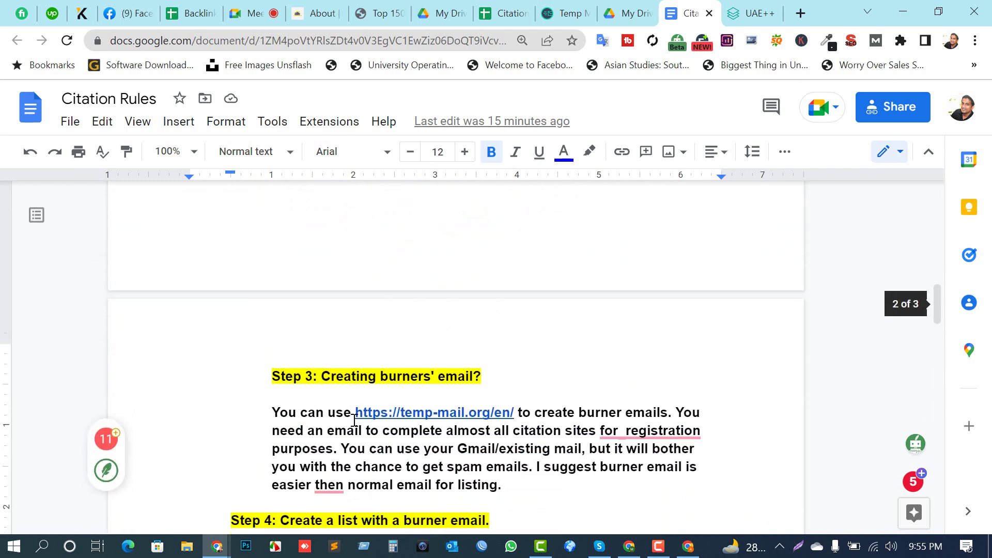
scroll(357, 423, down, 10)
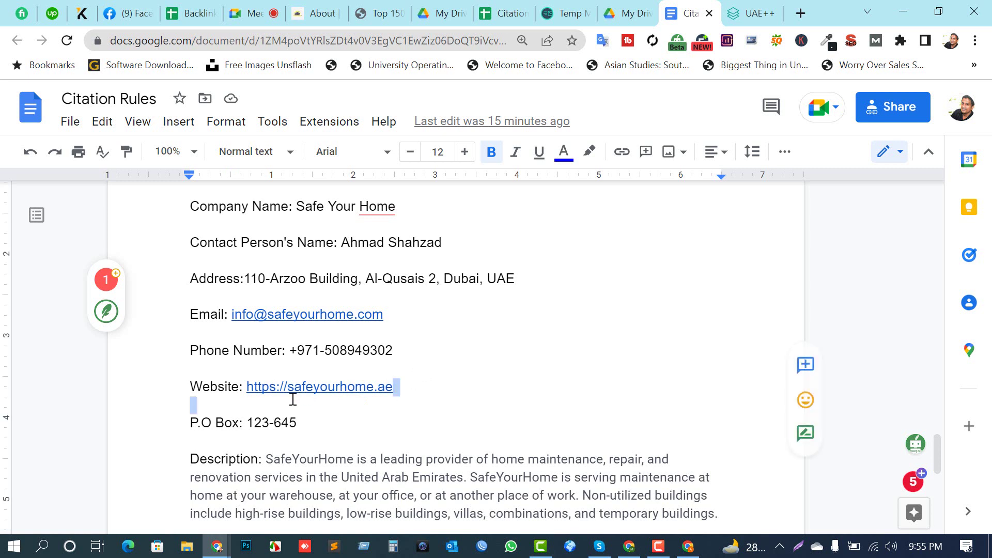
click(288, 398)
double_click(507, 377)
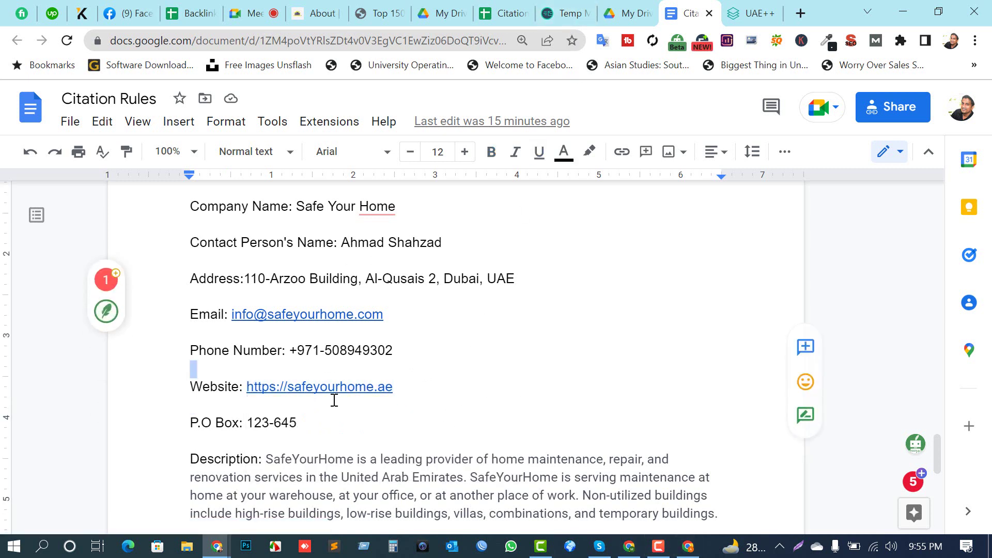
Step: Set the listing's Main Category to Public & Social Services
click(688, 546)
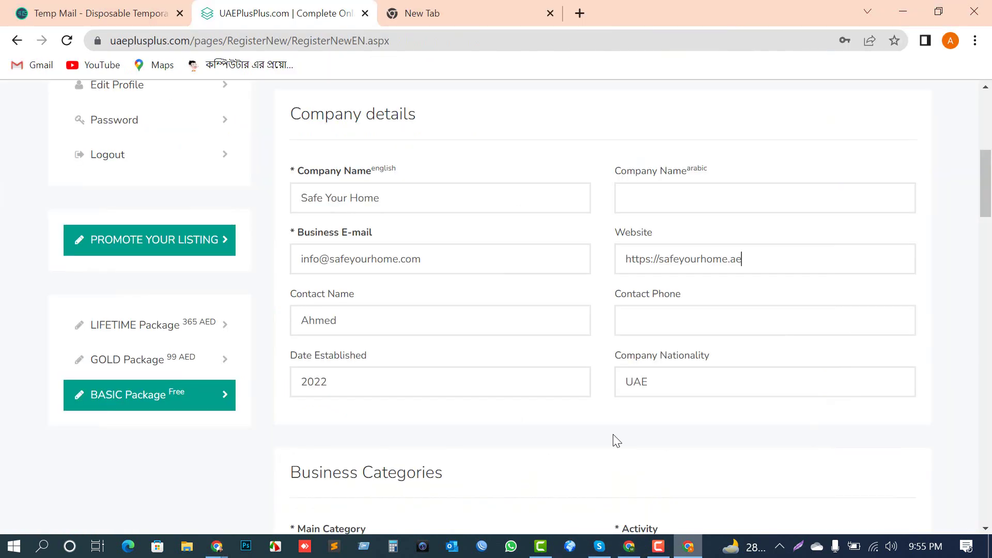
scroll(447, 303, down, 2)
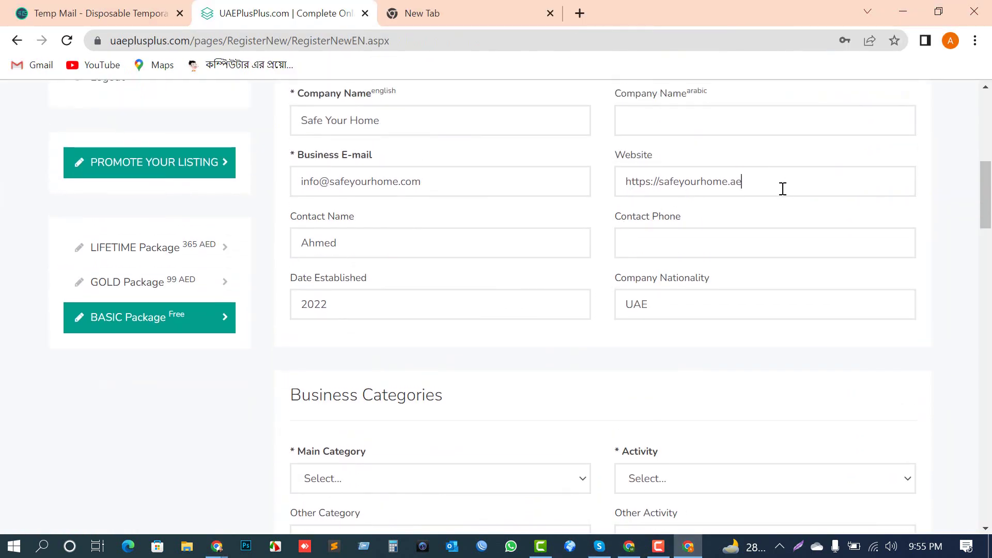
click(779, 182)
scroll(364, 351, down, 2)
click(357, 402)
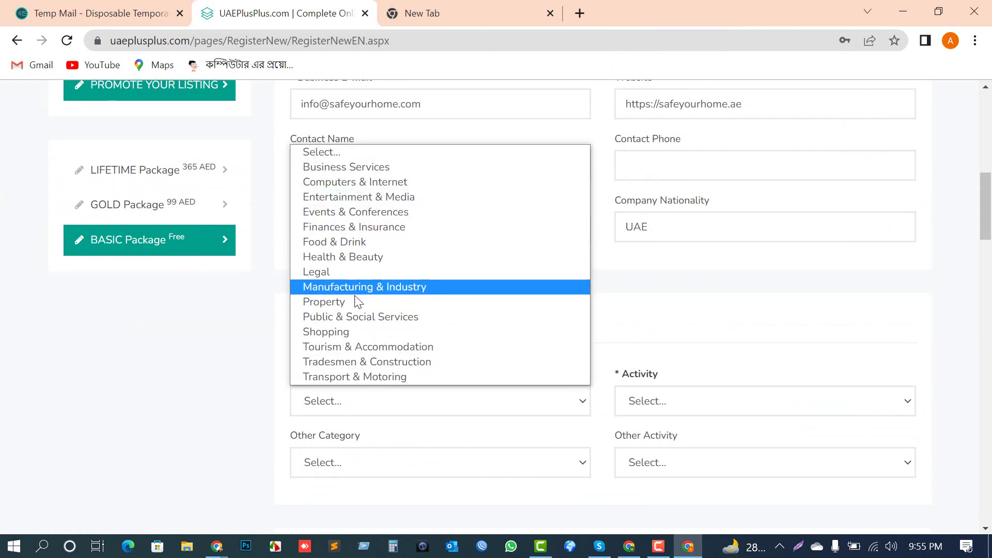
click(360, 317)
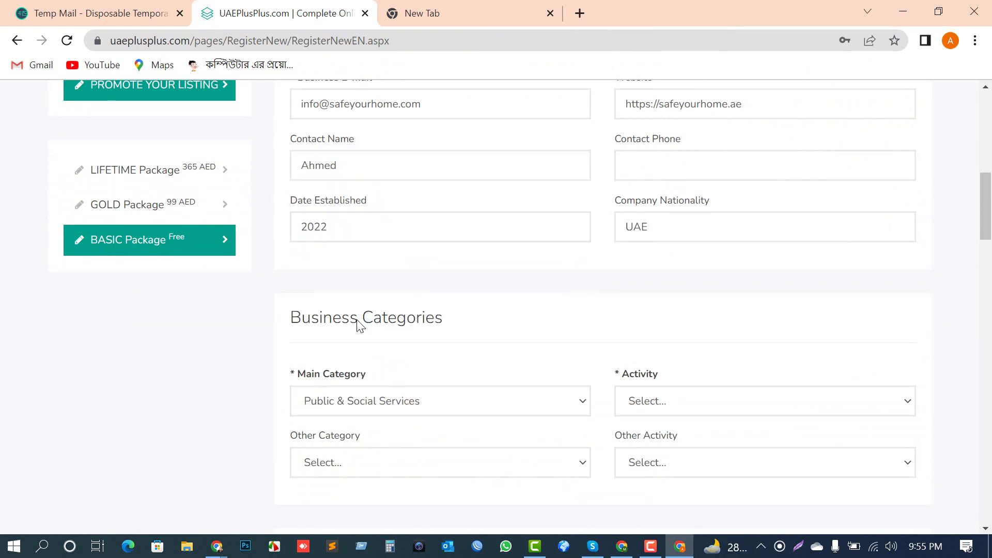
Step: Set Activity to Nonprofit Organizations, replacing an initial Social Work Services choice
click(683, 400)
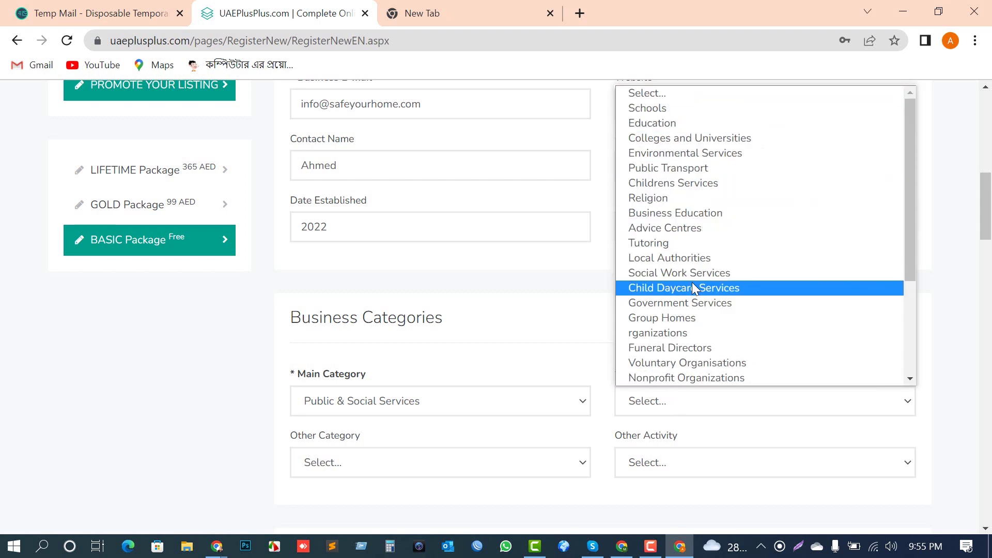
scroll(692, 328, down, 3)
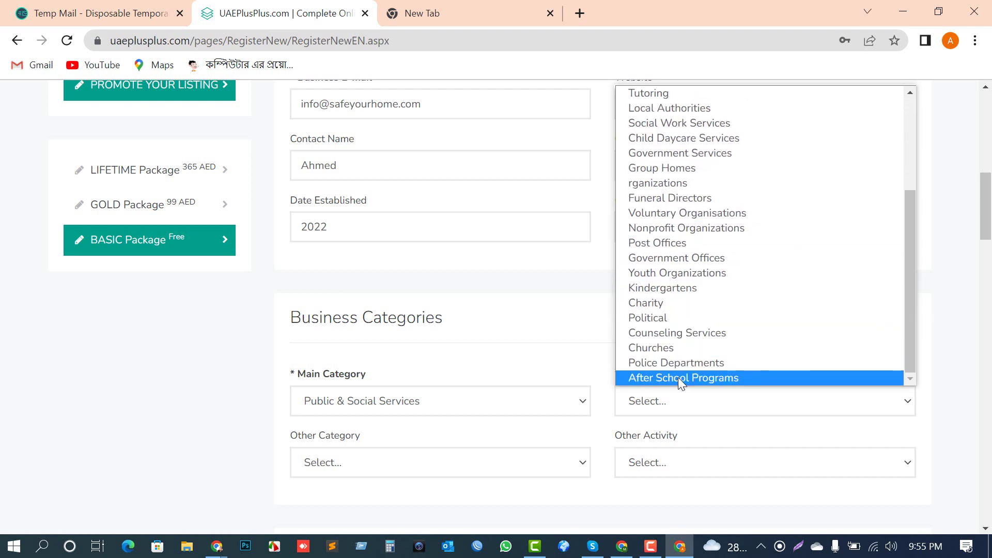
scroll(622, 178, up, 5)
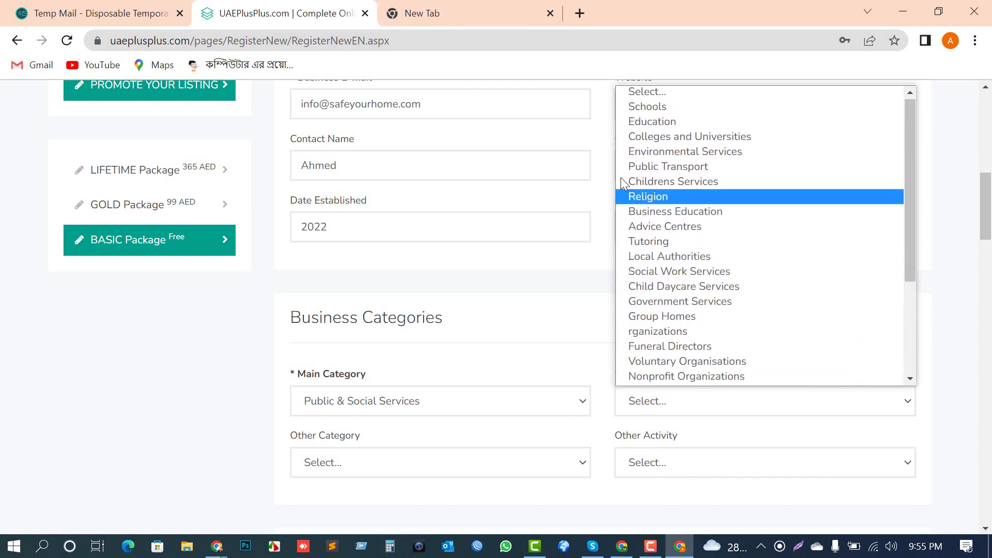
scroll(693, 321, down, 1)
scroll(706, 207, up, 1)
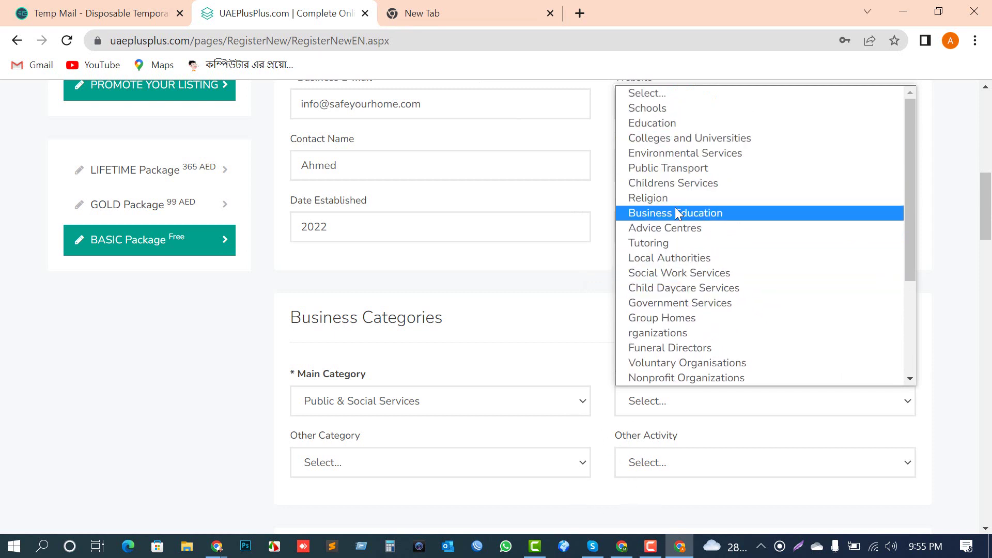
click(674, 274)
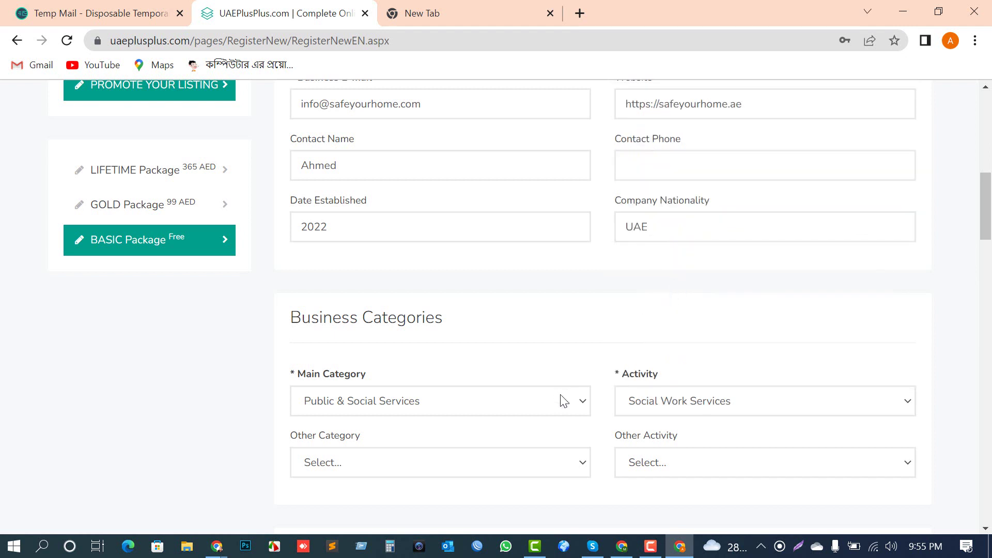
scroll(705, 408, down, 1)
click(689, 326)
scroll(684, 285, down, 1)
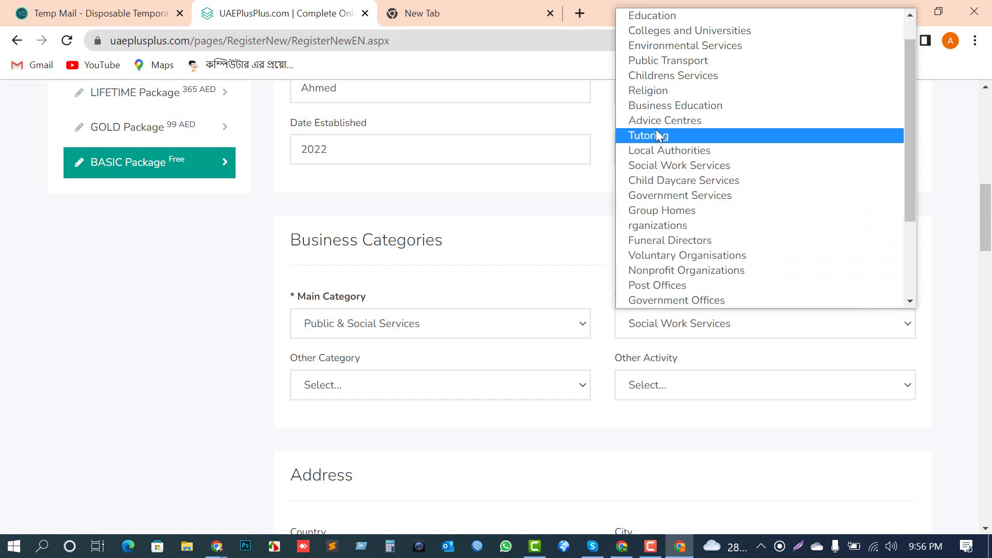
scroll(665, 76, up, 2)
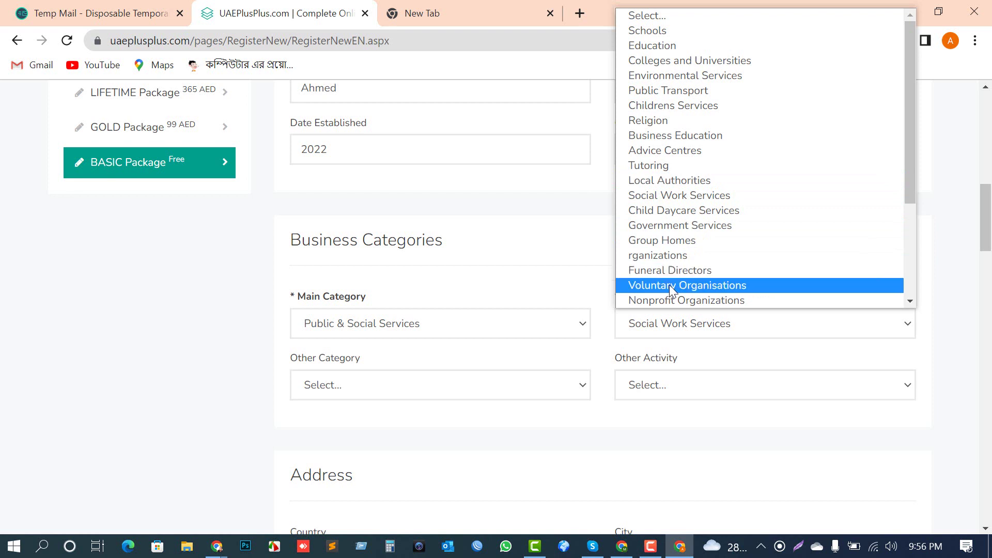
click(659, 302)
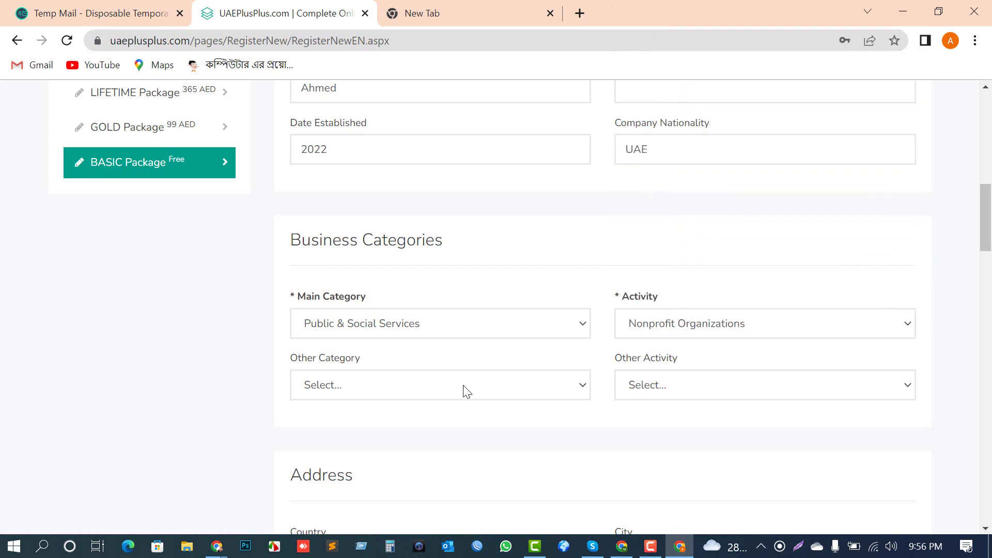
Step: Keep Public & Social Services as main category and set the other category to Manufacturing & Industry
click(403, 331)
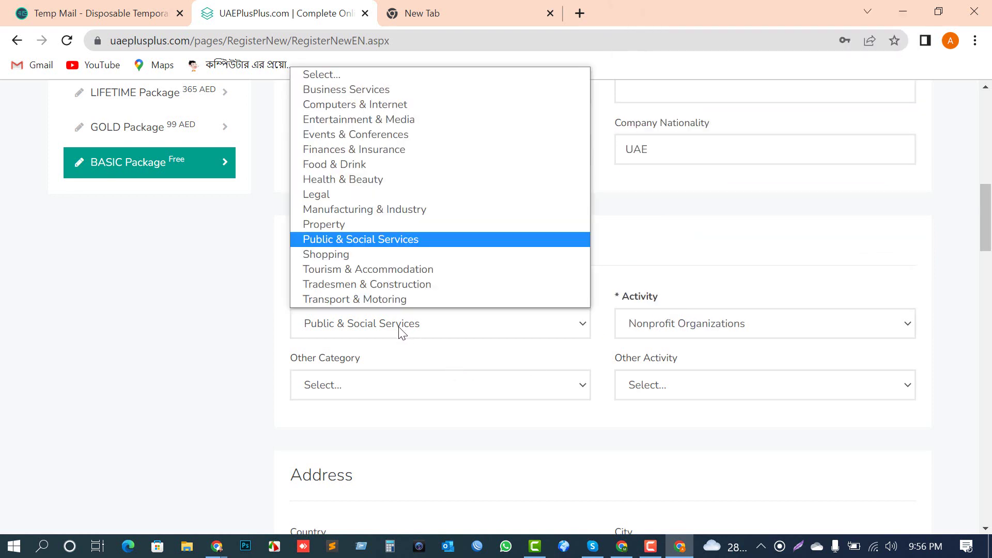
click(402, 333)
click(318, 385)
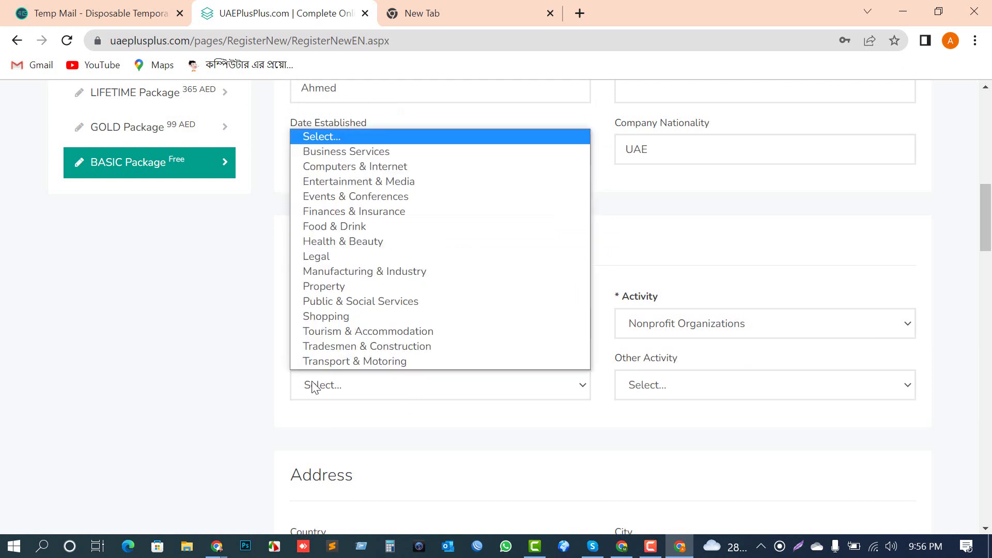
click(347, 273)
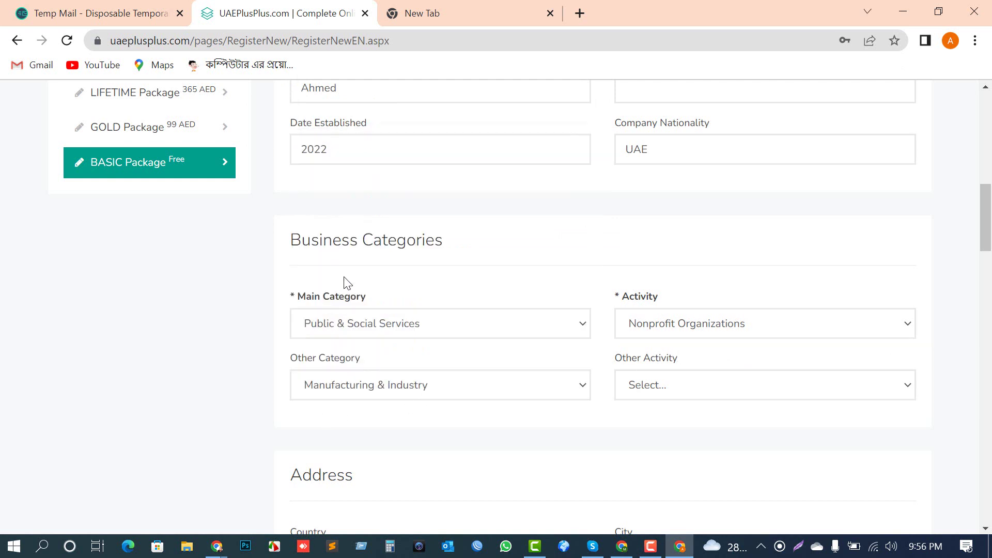
Step: Set the listing's other activity to Metal Products
click(745, 400)
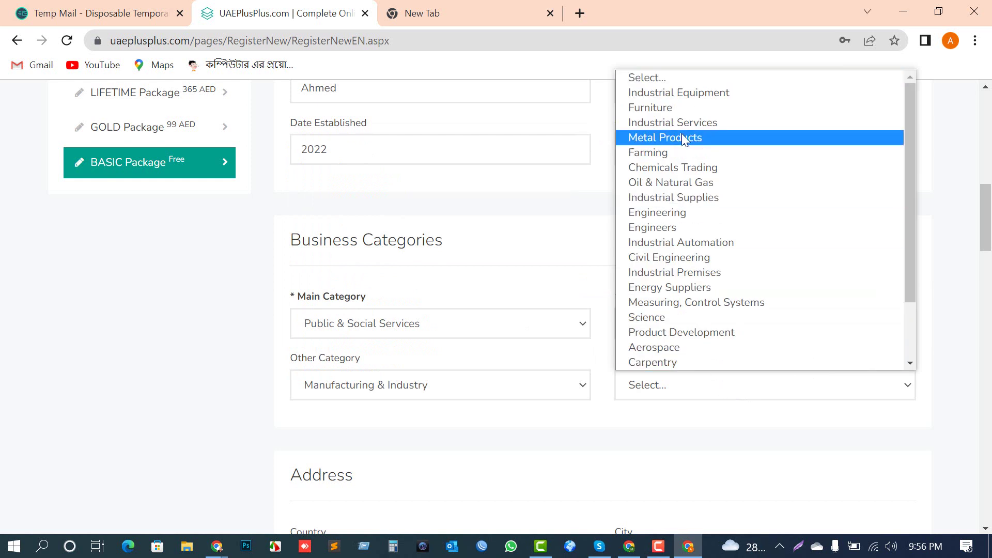
scroll(686, 259, down, 2)
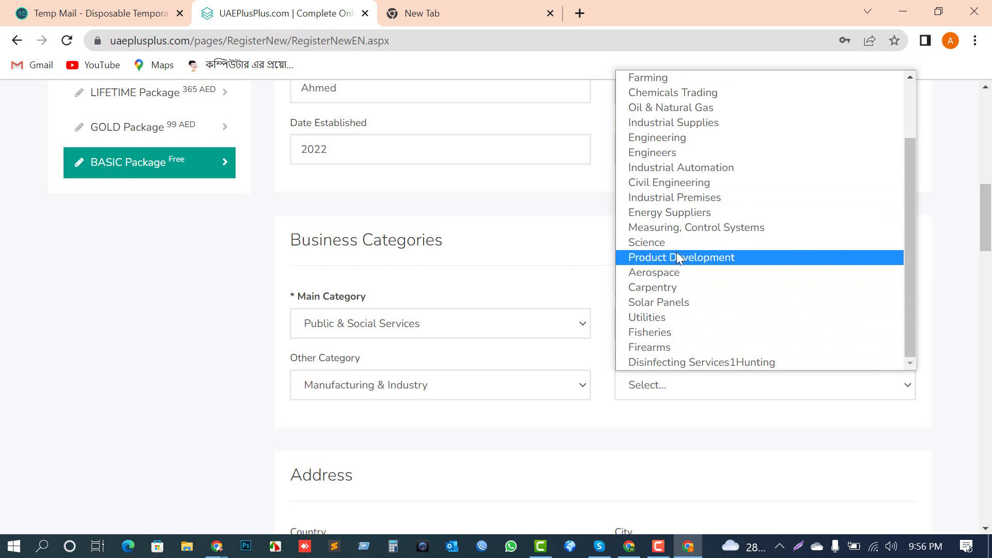
scroll(672, 227, up, 2)
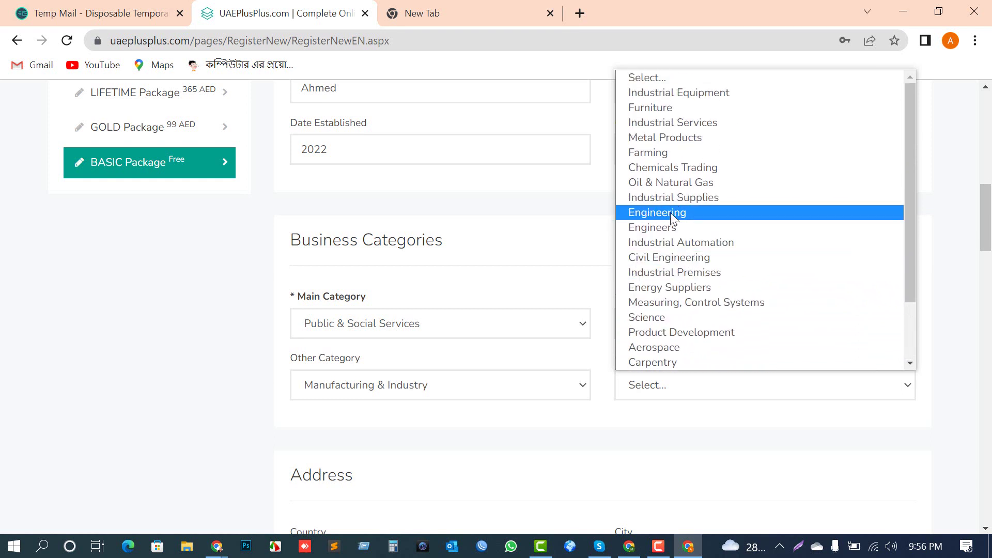
click(672, 138)
scroll(668, 178, down, 5)
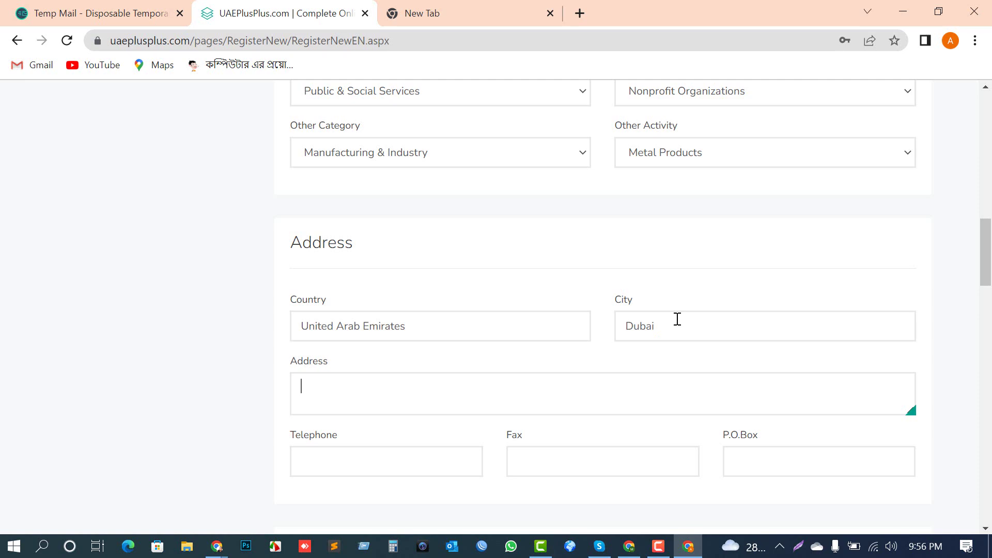
Step: Copy the company address from the Citation Rules doc into the form's Address field
mouse_move(217, 546)
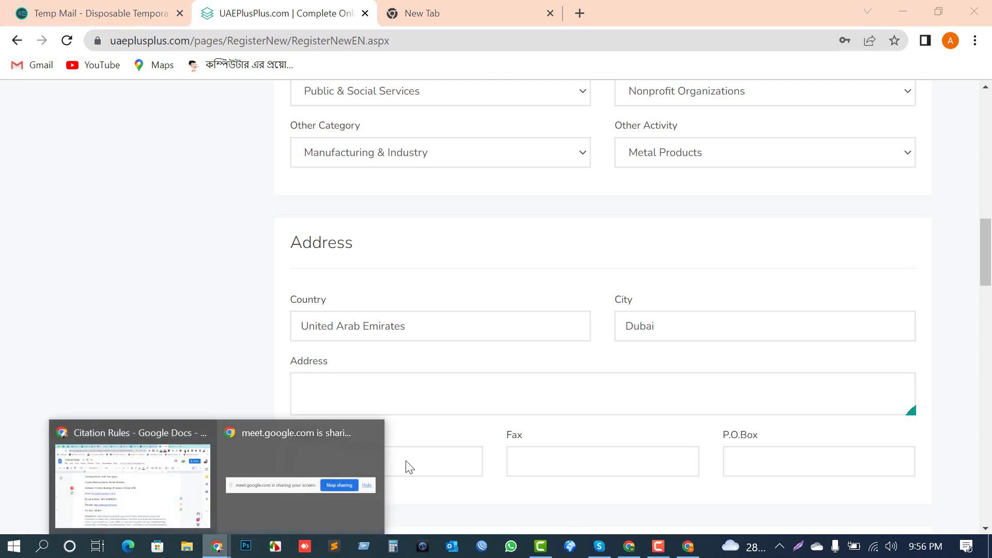
click(172, 472)
scroll(385, 334, up, 2)
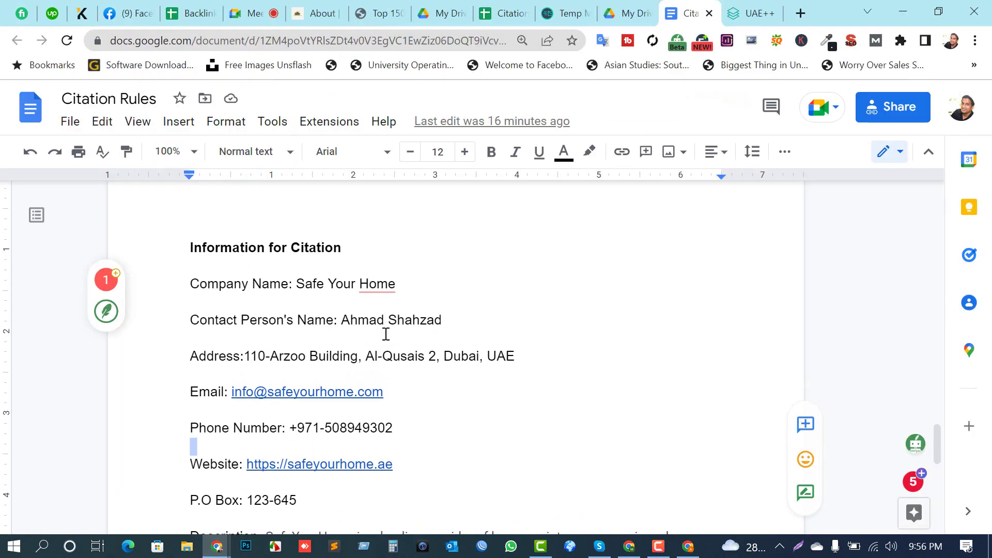
drag(516, 354, 251, 360)
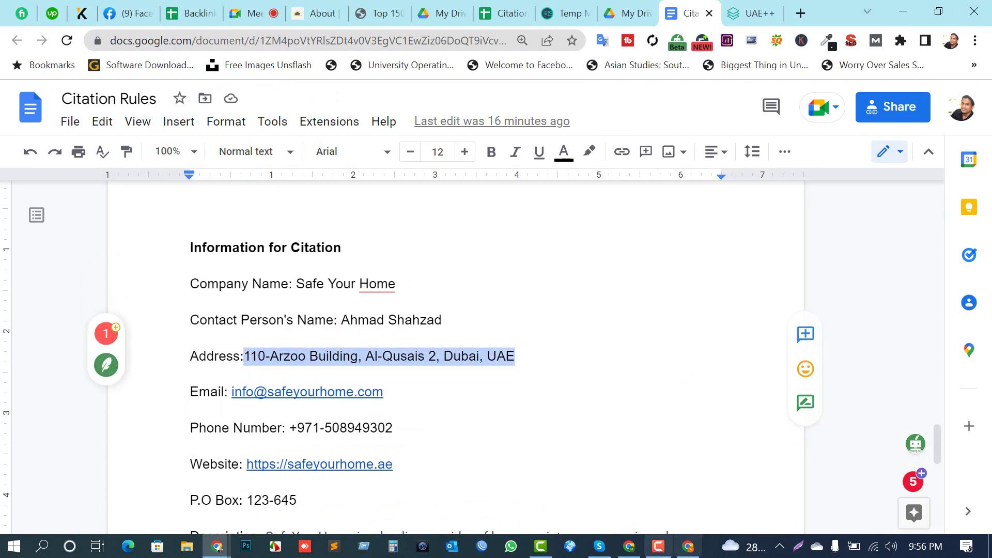
click(686, 549)
text(110-Arzoo Building, Al-Qusais 2, Dubai, UAE)
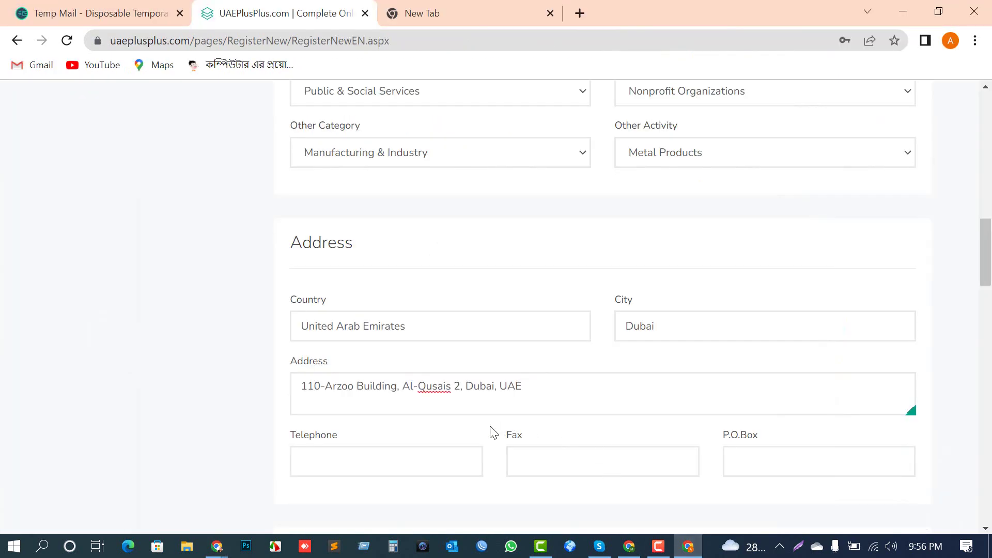
scroll(343, 415, down, 2)
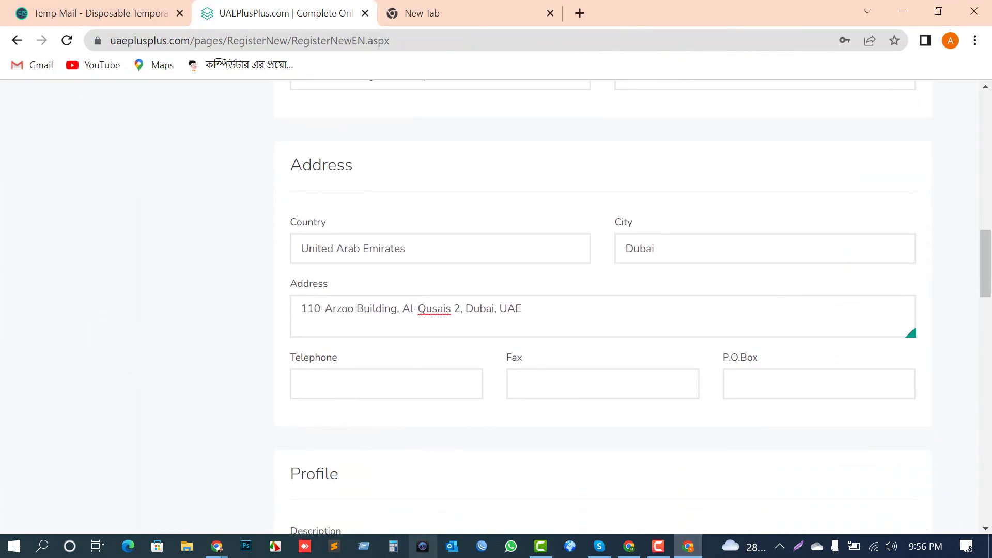
Step: Copy the business phone number from the Citation Rules doc into the Telephone field
click(217, 547)
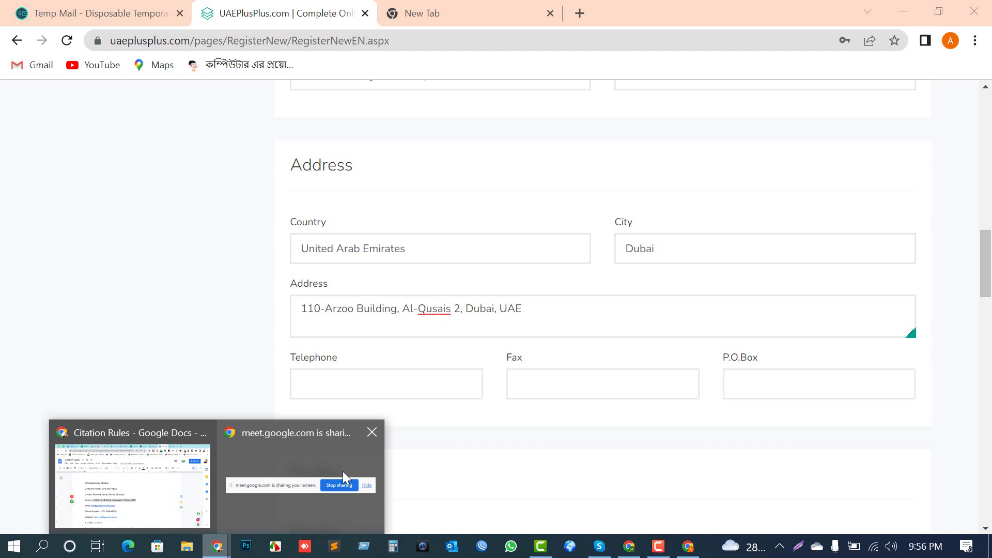
click(151, 496)
drag(395, 428, 294, 432)
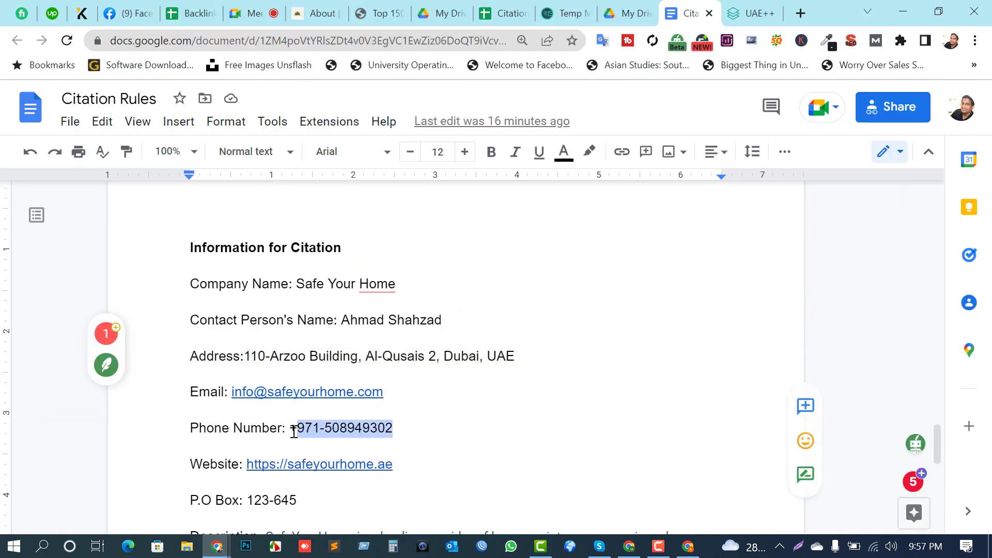
click(688, 546)
key(ctrl+v)
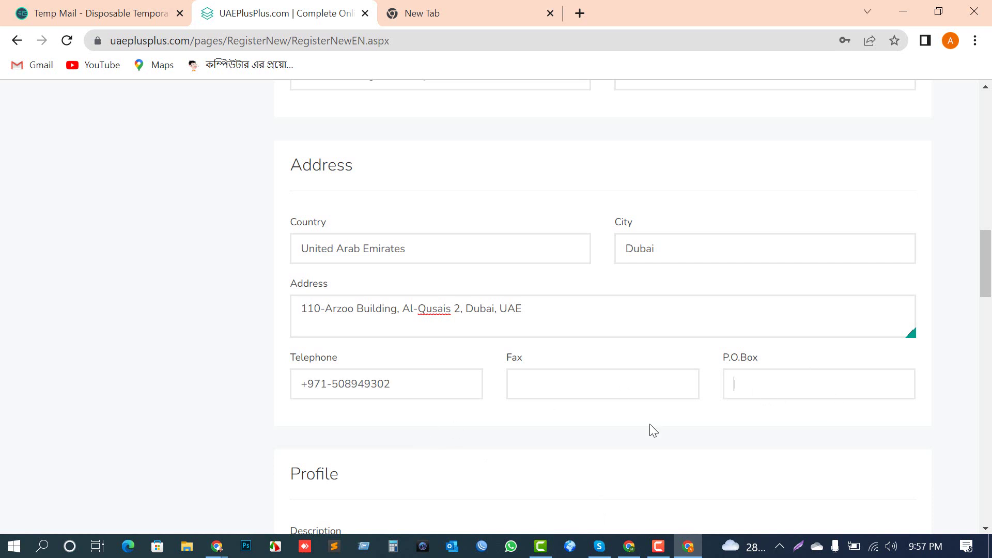
Step: Copy the P.O. Box from the Citation Rules doc into the form's P.O. Box field
click(216, 546)
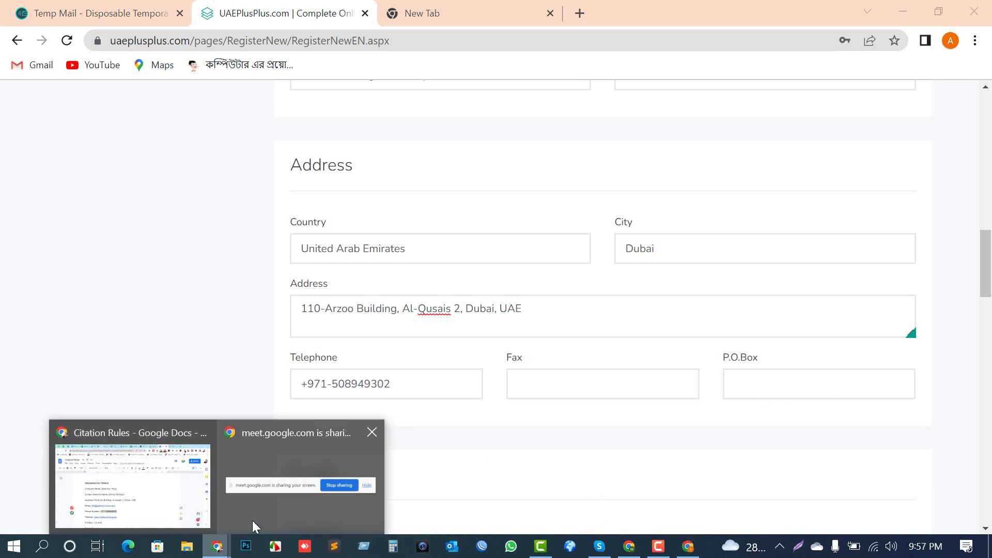
click(252, 520)
click(208, 547)
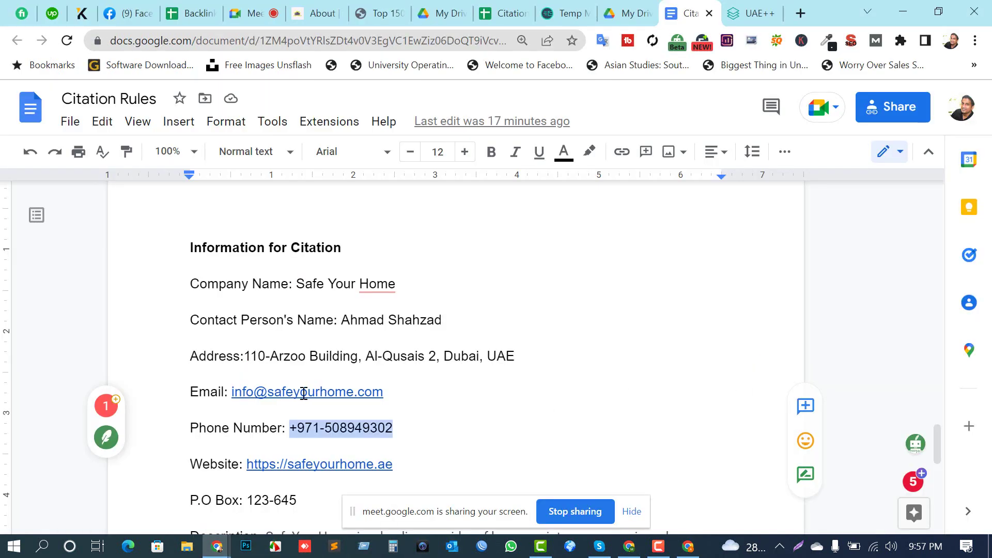
click(429, 437)
scroll(310, 450, down, 2)
drag(298, 424, 255, 423)
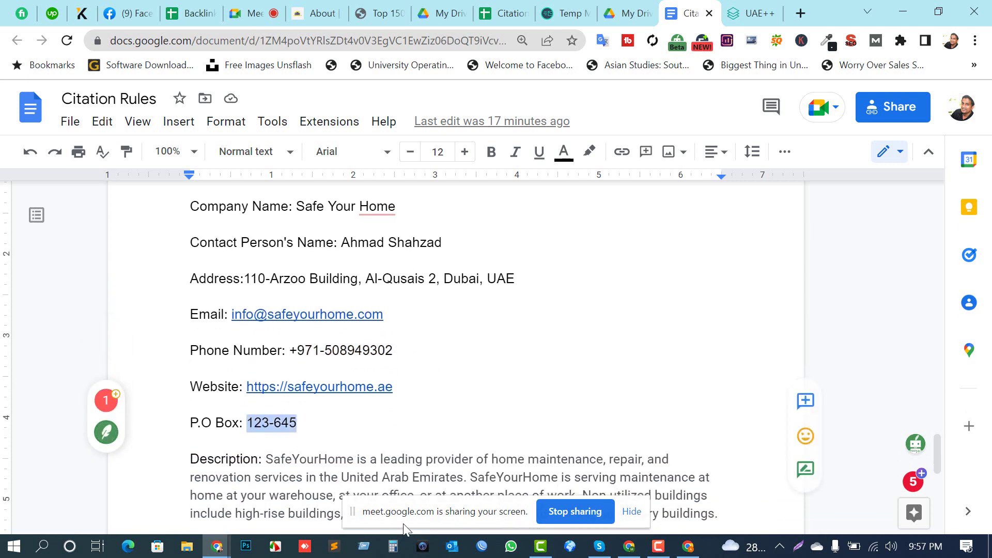
click(688, 547)
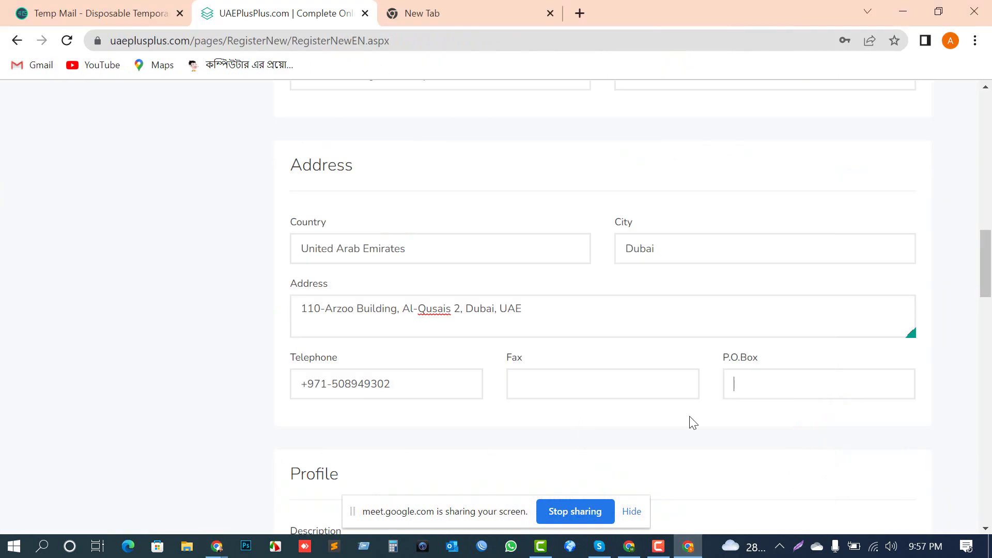
scroll(419, 388, down, 5)
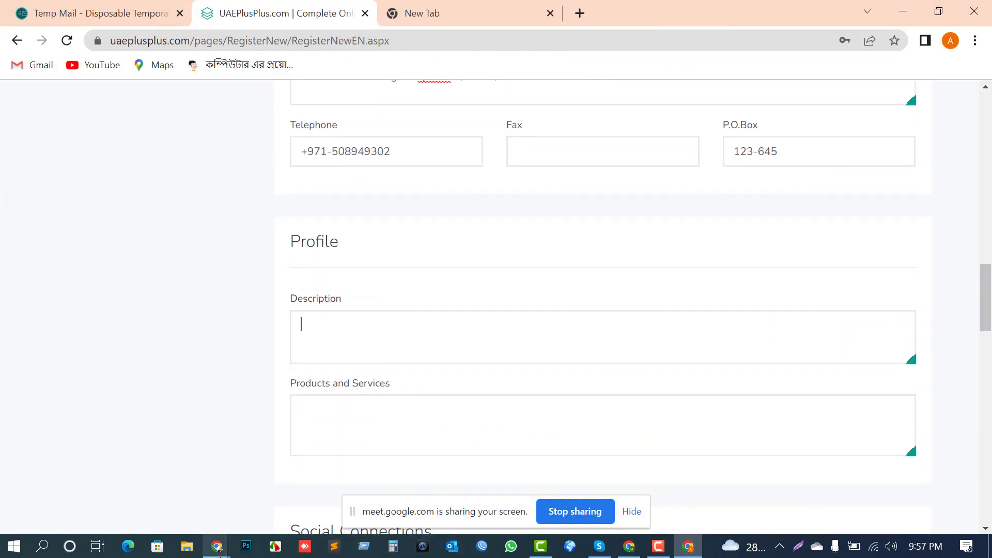
Step: Paste the Safe Your Home UAE home-maintenance paragraph from Citation Rules into the Profile Description box
click(217, 547)
click(134, 500)
scroll(160, 408, down, 2)
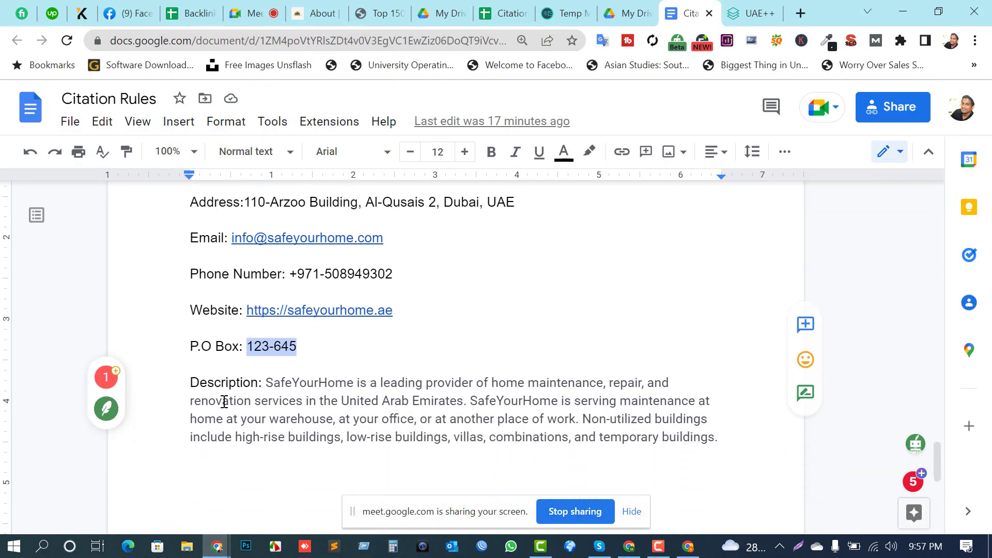
drag(756, 440, 268, 383)
key(ctrl+c)
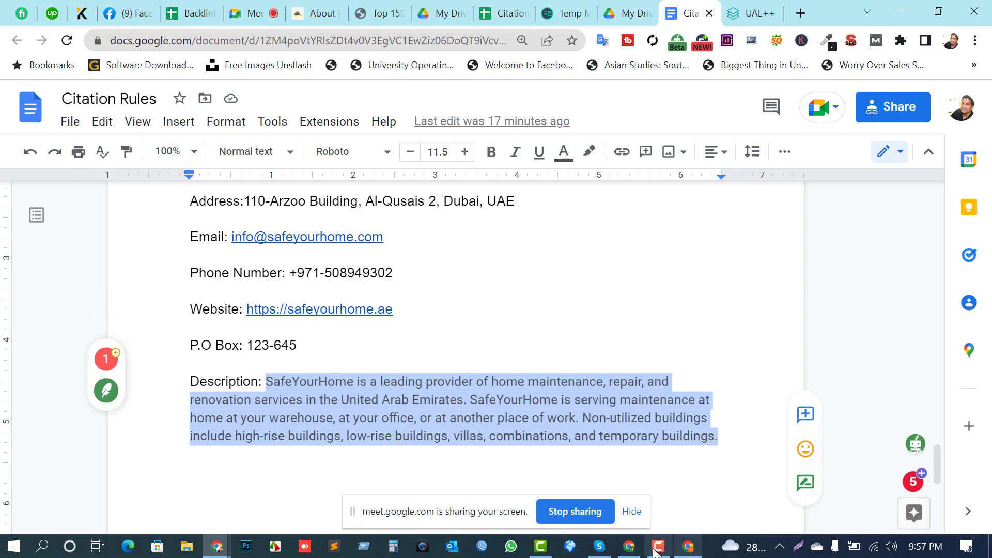
click(688, 546)
click(360, 316)
key(ctrl+v)
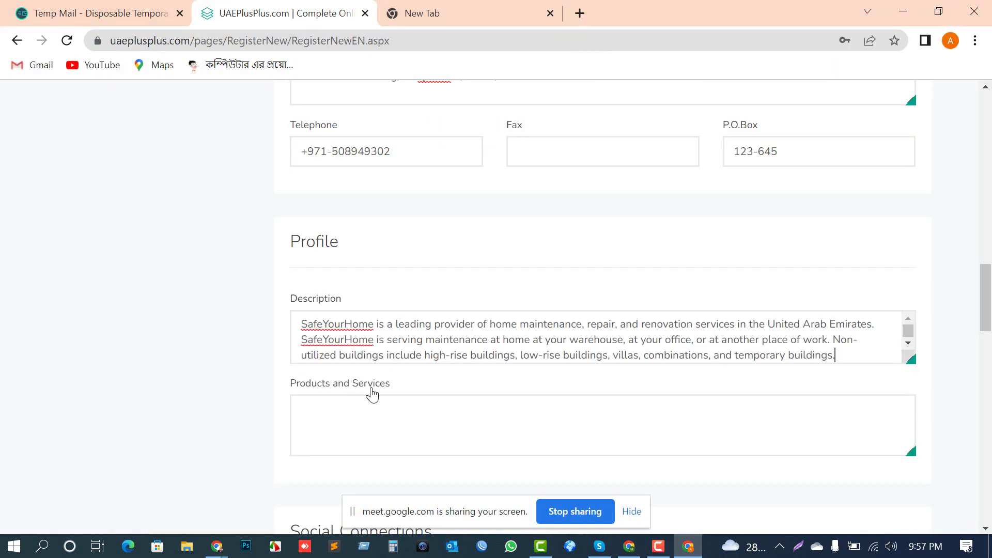
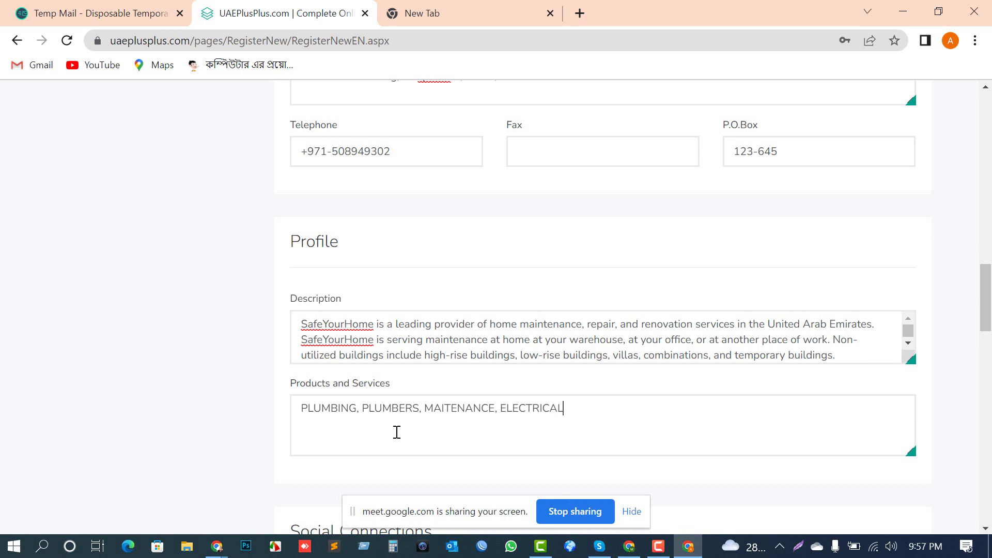
Step: Scroll down to the Logo upload field and pick a PDF file for it
scroll(607, 291, down, 3)
scroll(348, 332, down, 1)
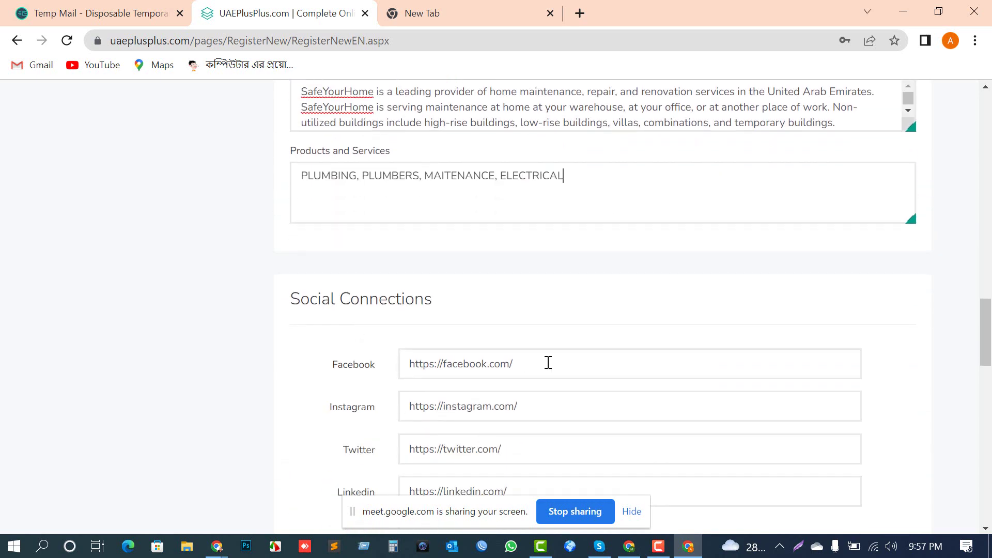
drag(564, 370, 332, 350)
click(333, 351)
scroll(532, 365, down, 1)
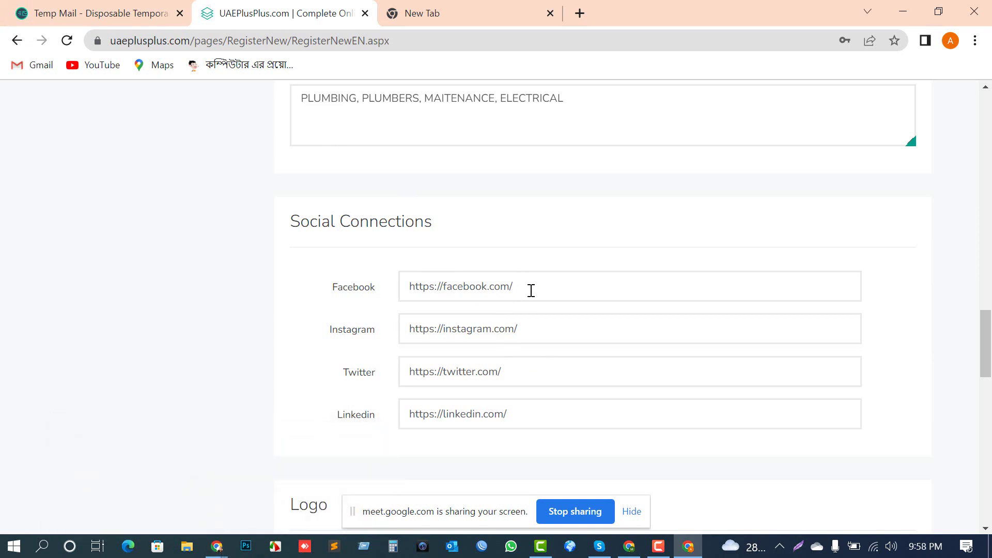
scroll(531, 291, down, 7)
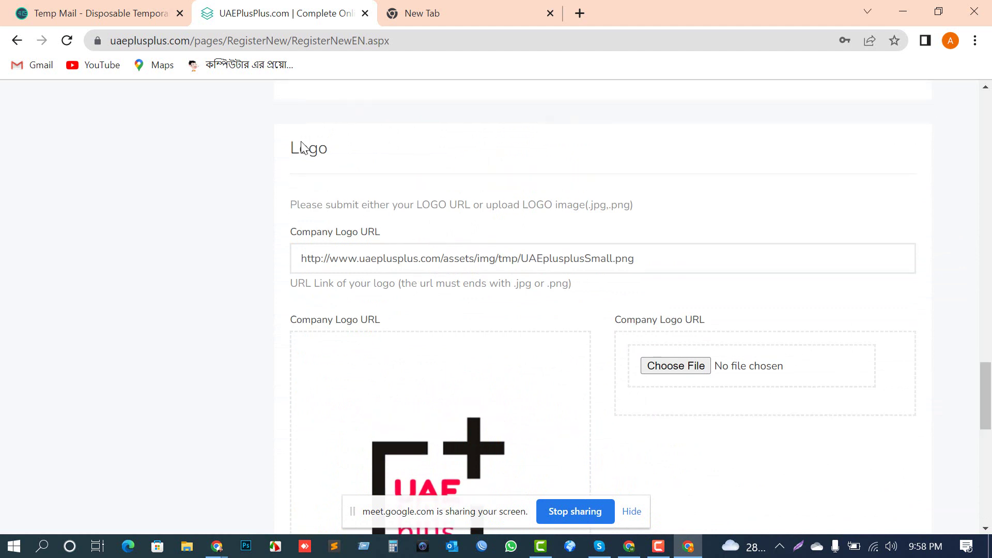
scroll(432, 301, up, 1)
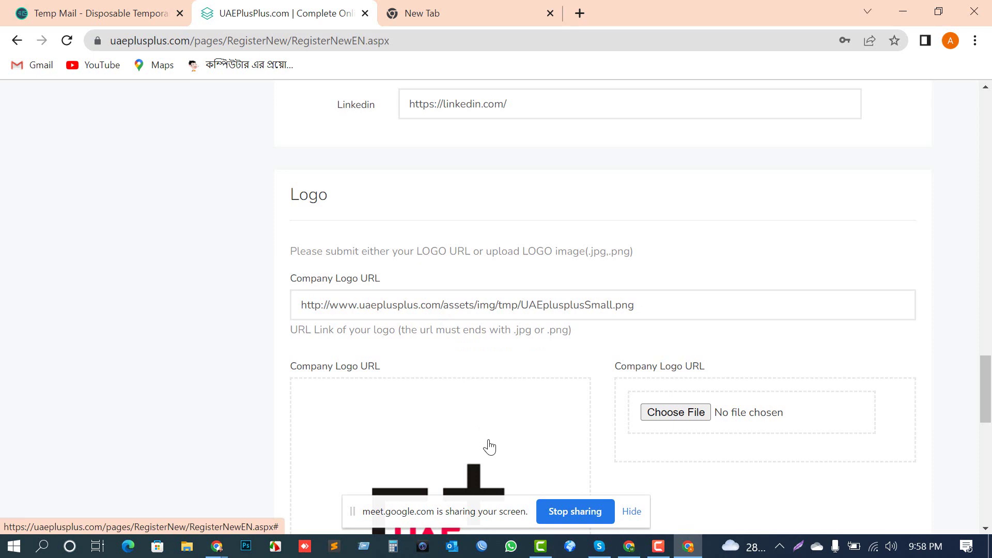
click(674, 417)
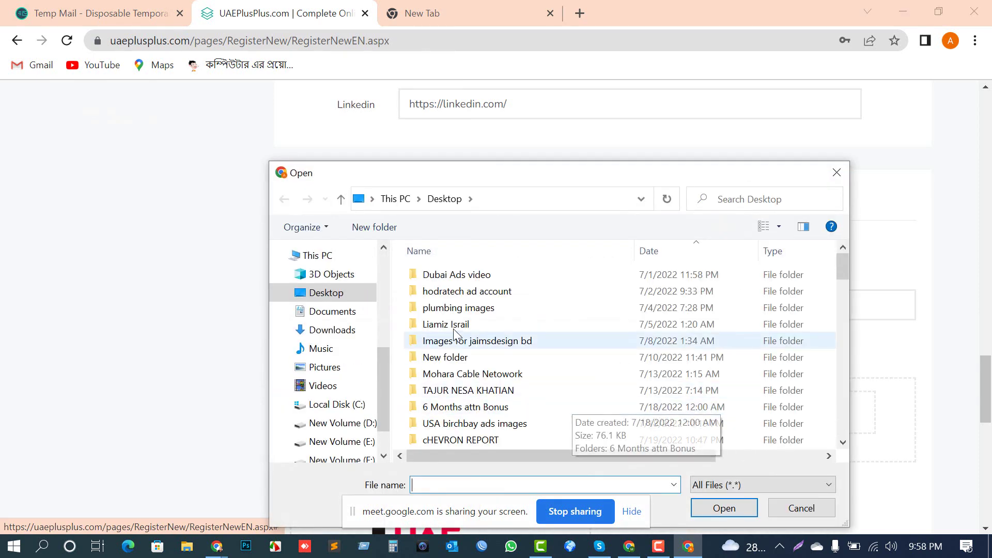
scroll(486, 357, down, 5)
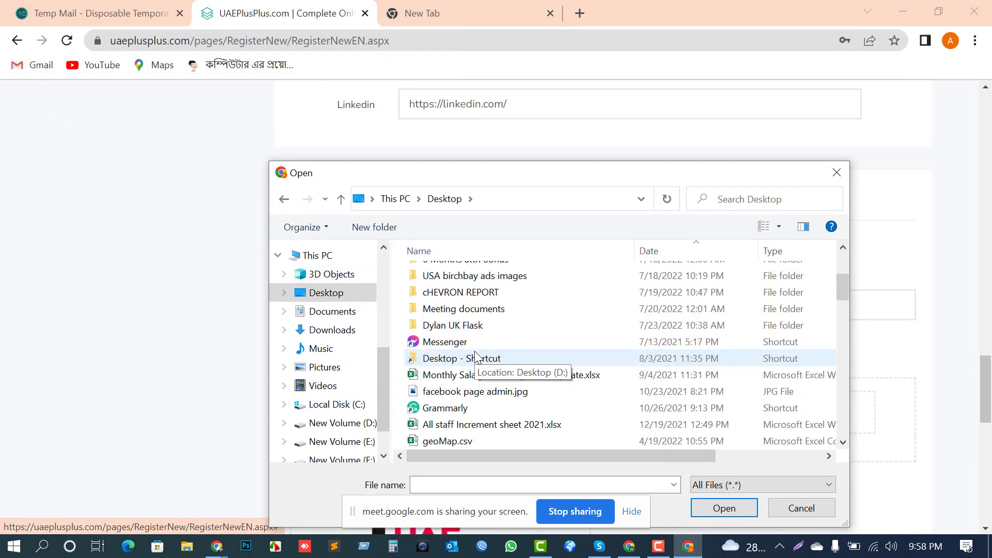
double_click(474, 377)
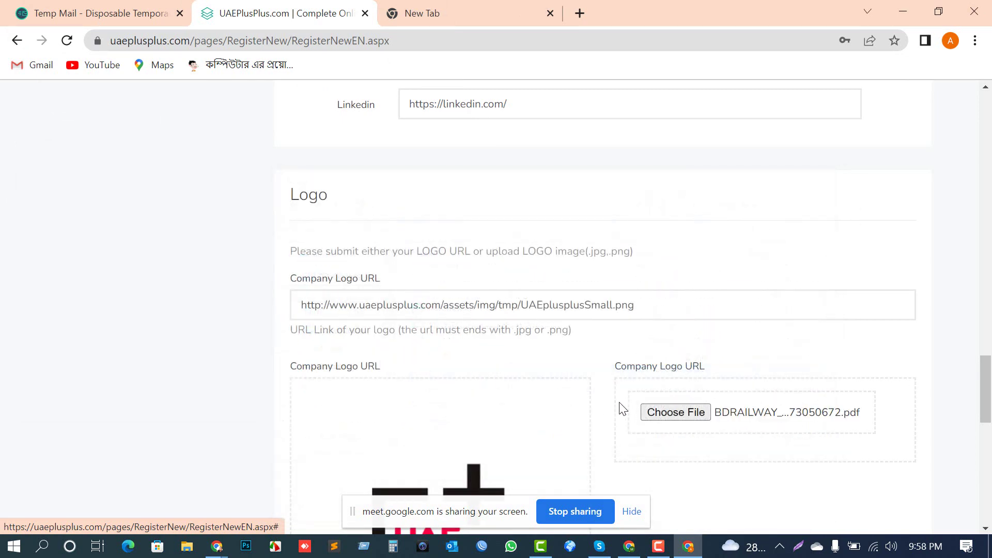
Step: Reopen the file chooser and browse the Images for jaimsdesign bd and Desktop folders for the logo
click(662, 415)
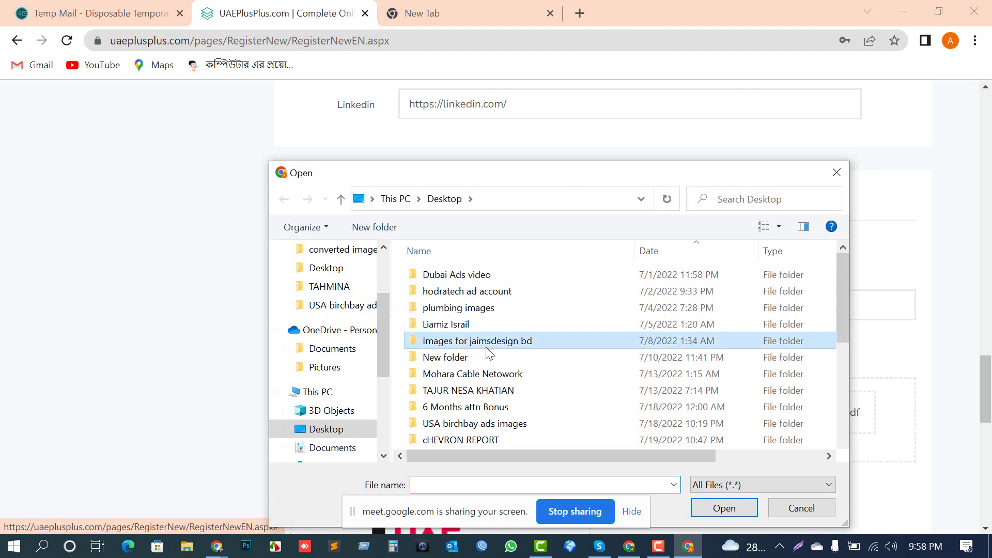
double_click(486, 341)
scroll(351, 330, down, 1)
scroll(331, 310, up, 1)
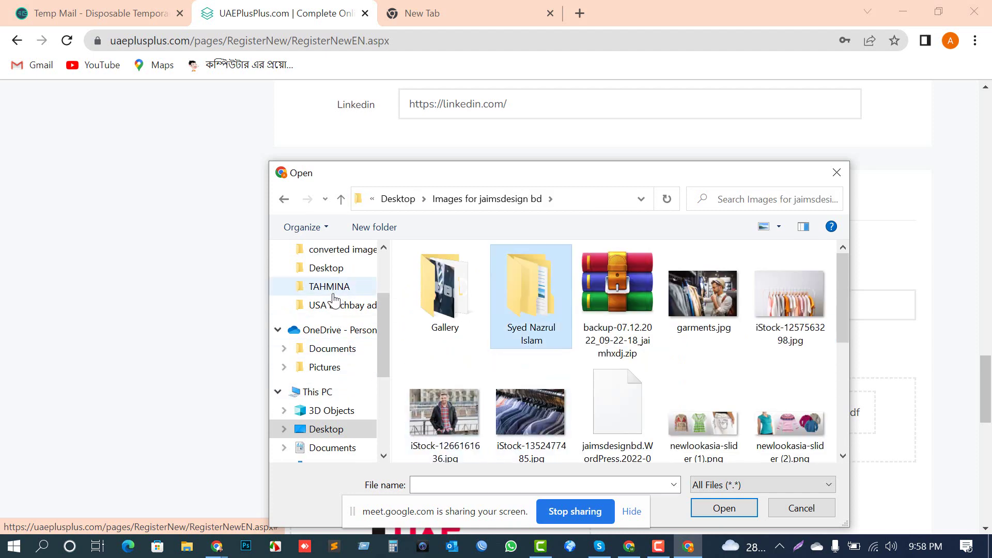
click(310, 268)
click(477, 337)
key(s)
key(s)
key(s)
key(s)
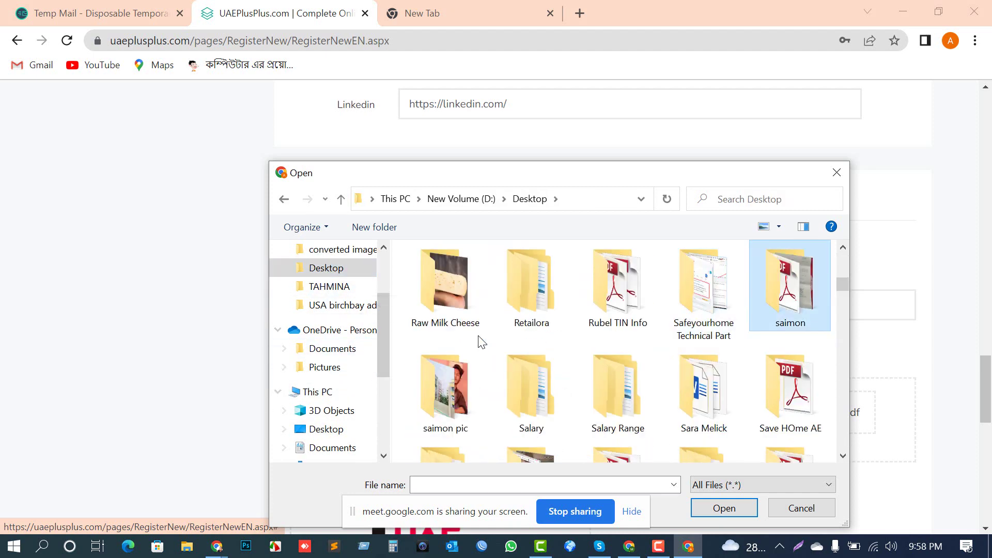
key(s)
key(s)
key(s)
key(s)
key(s)
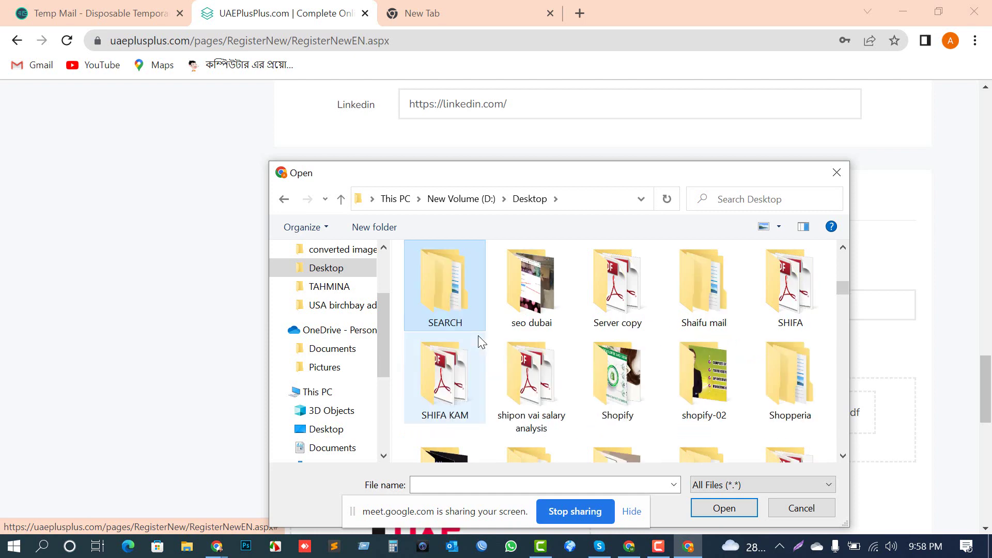
key(t)
key(Down)
key(Down)
key(Down)
key(Down)
key(Down)
key(Down)
key(Down)
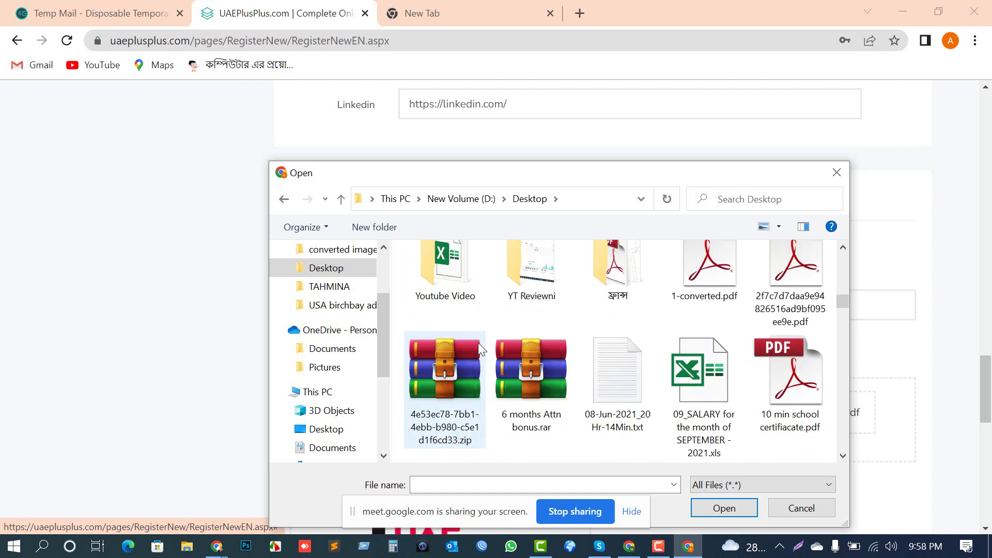
Step: Search the quick-access Desktop's SEO and s-named files for the logo image
scroll(341, 310, up, 3)
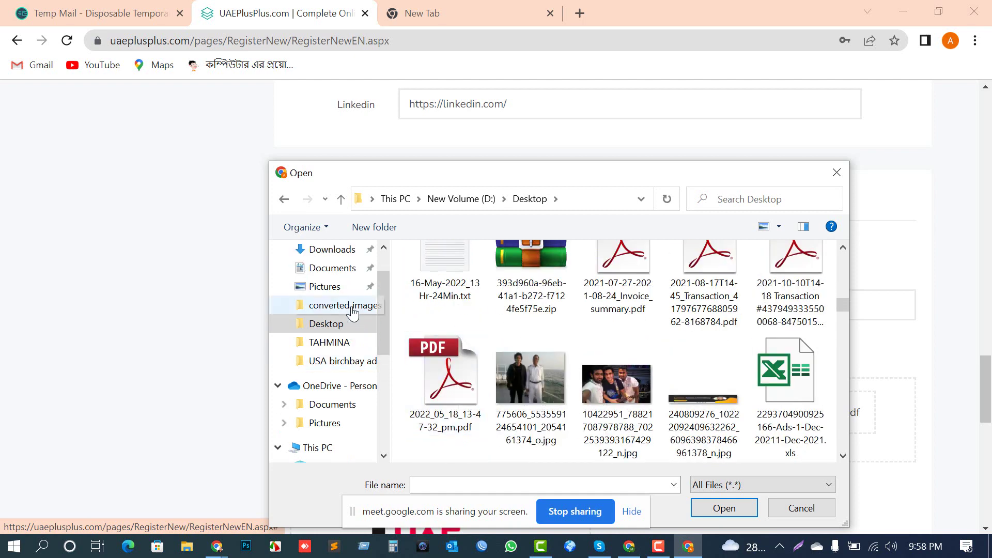
click(325, 285)
text(seo)
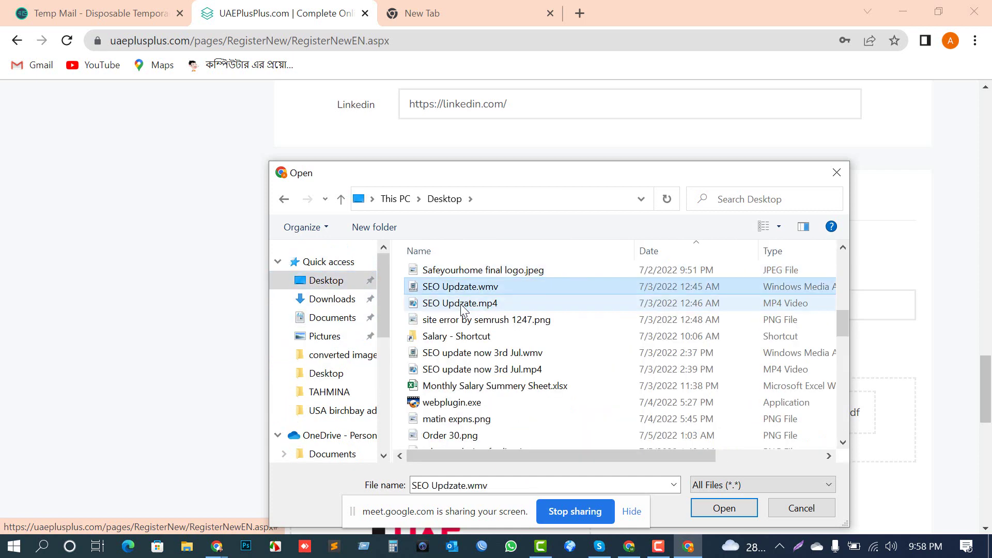
key(Down)
scroll(459, 364, down, 2)
scroll(459, 365, down, 3)
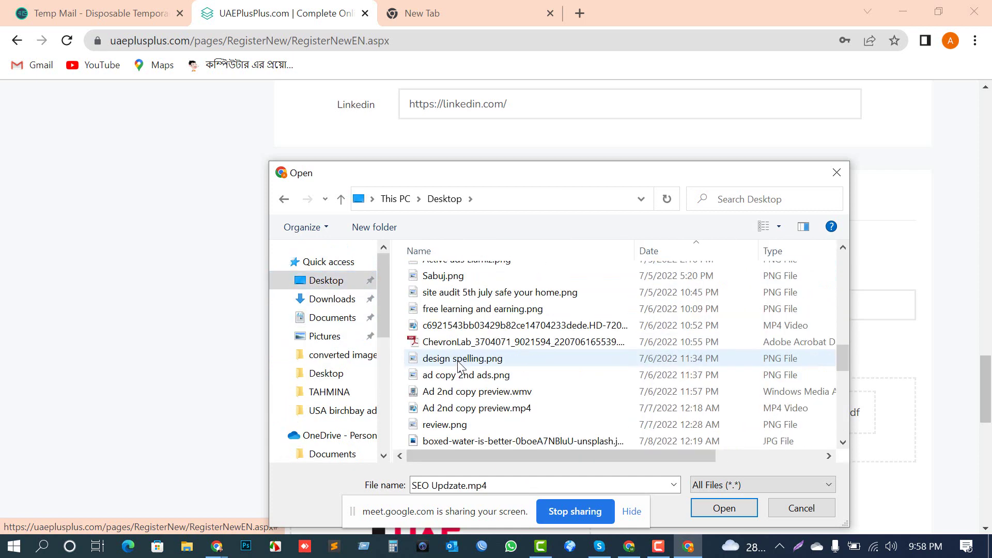
key(s)
key(s)
key(s)
key(s)
key(s)
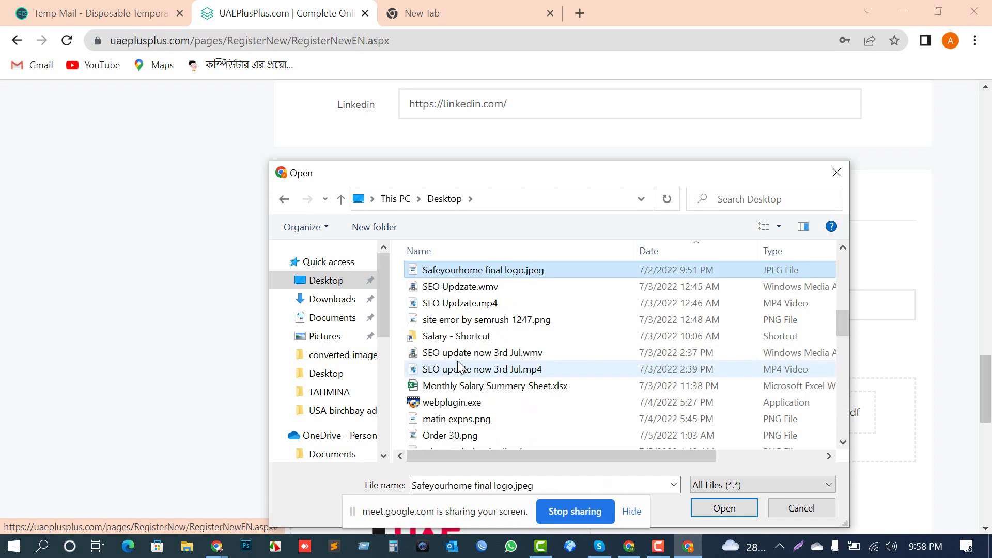
key(s)
key(s)
key(s)
key(s)
key(s)
key(s)
key(s)
key(s)
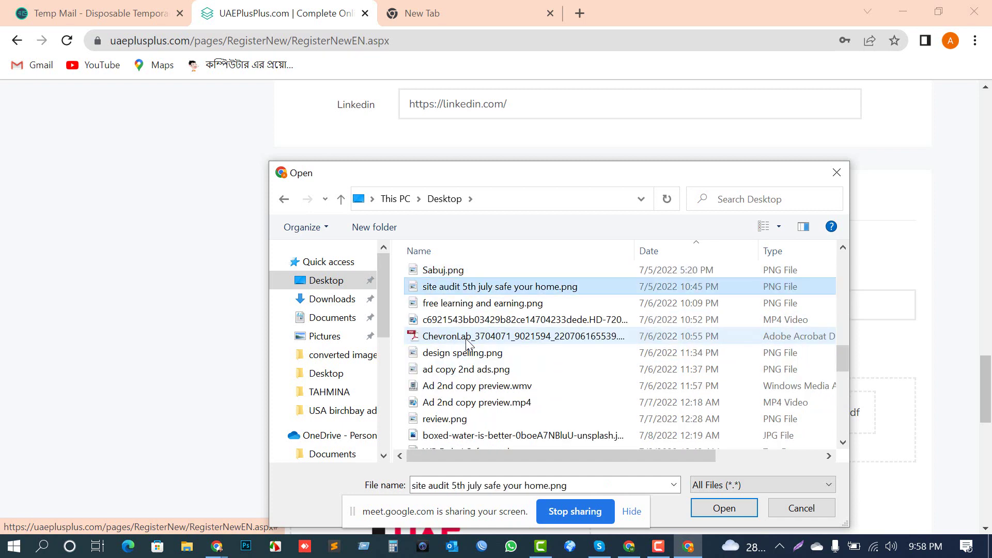
key(s)
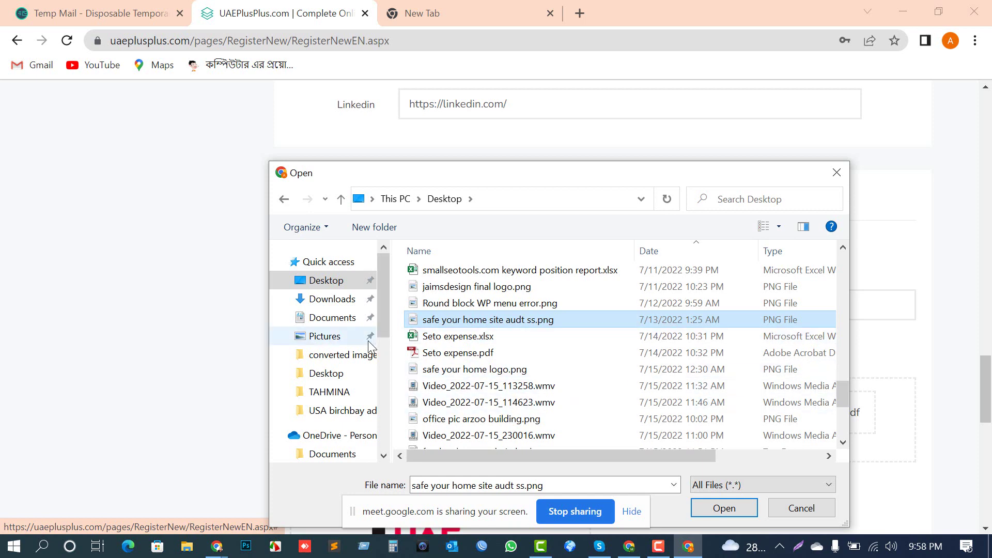
scroll(444, 413, down, 4)
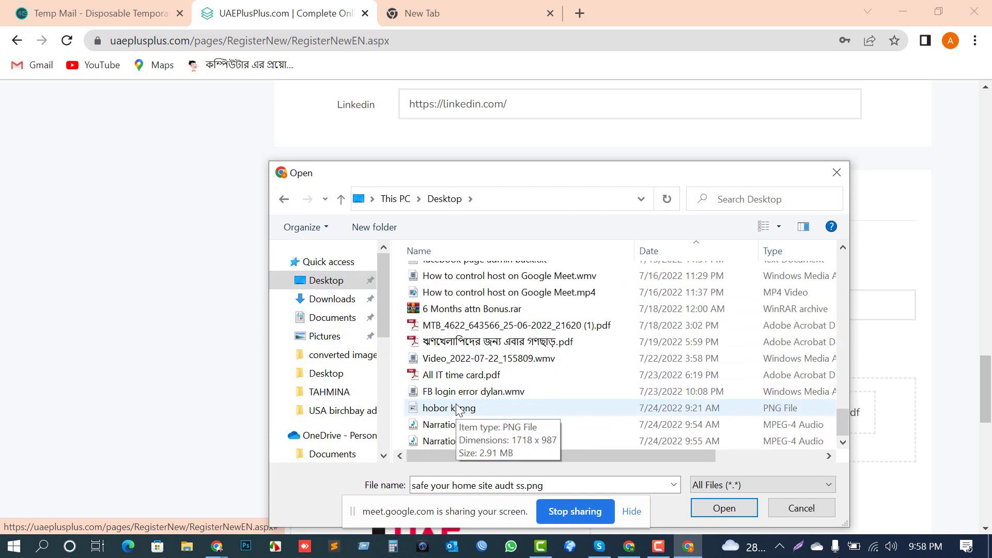
Step: Browse the drive D Desktop folder's S-named items, then cancel the file chooser
scroll(457, 408, up, 6)
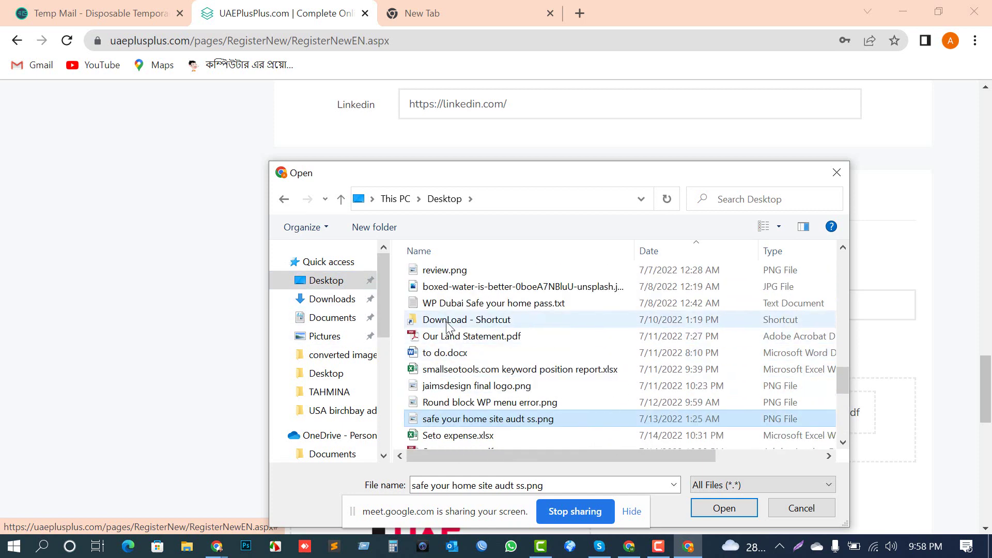
scroll(447, 327, up, 1)
scroll(457, 341, up, 2)
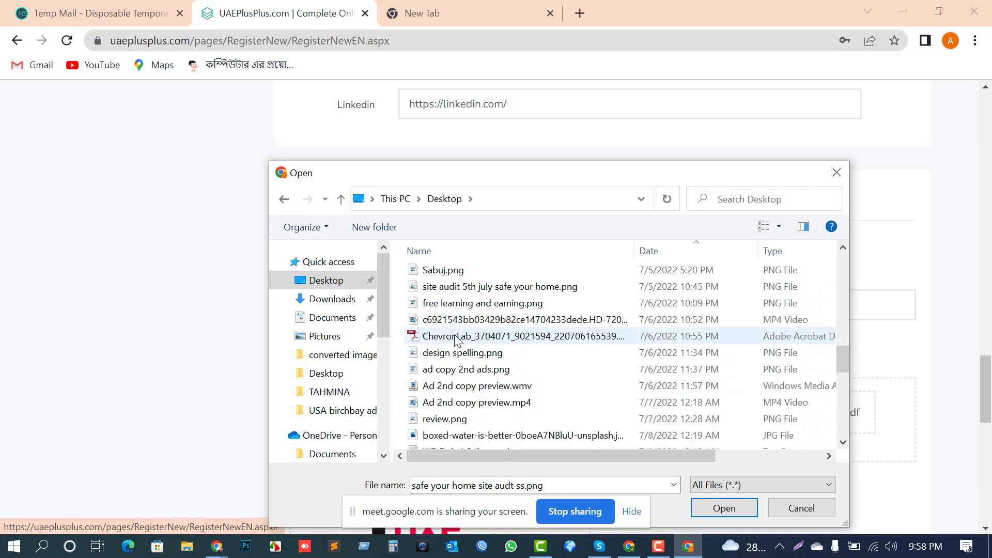
scroll(456, 341, up, 8)
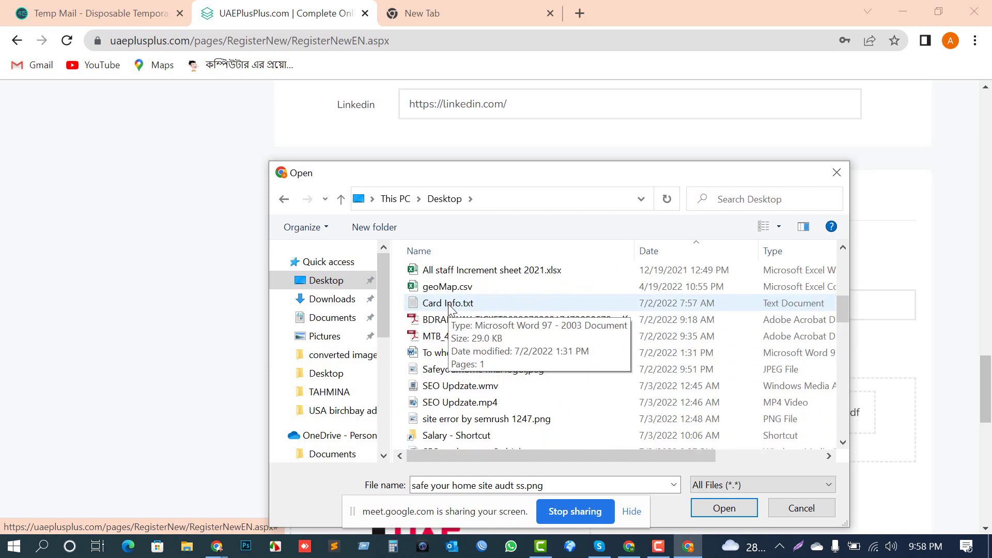
scroll(449, 310, up, 8)
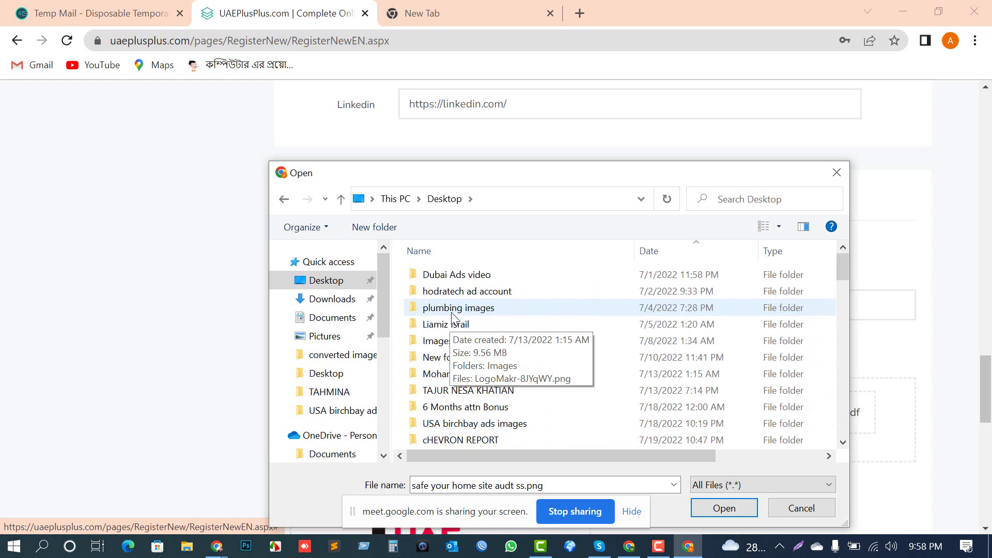
scroll(460, 367, down, 2)
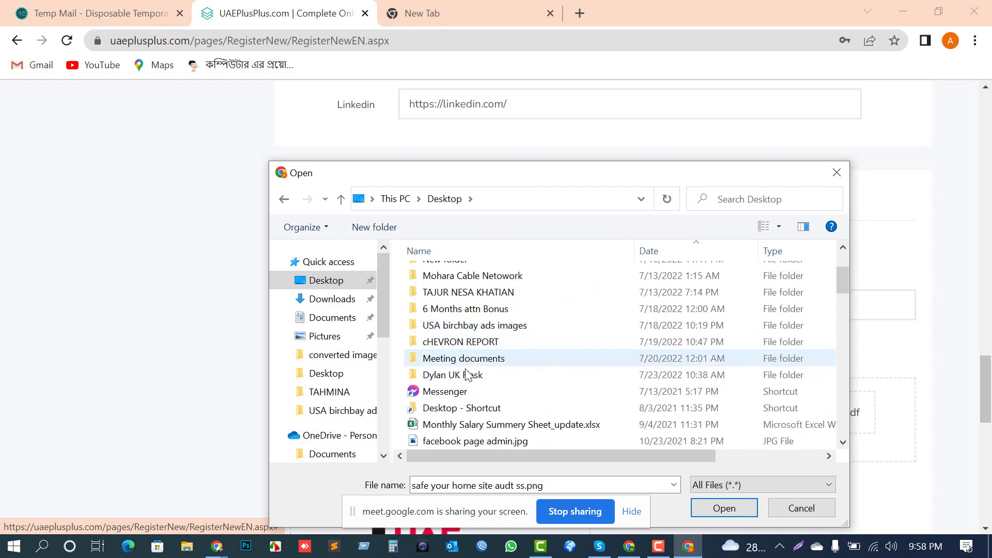
double_click(444, 409)
key(s)
key(s)
key(s)
key(s)
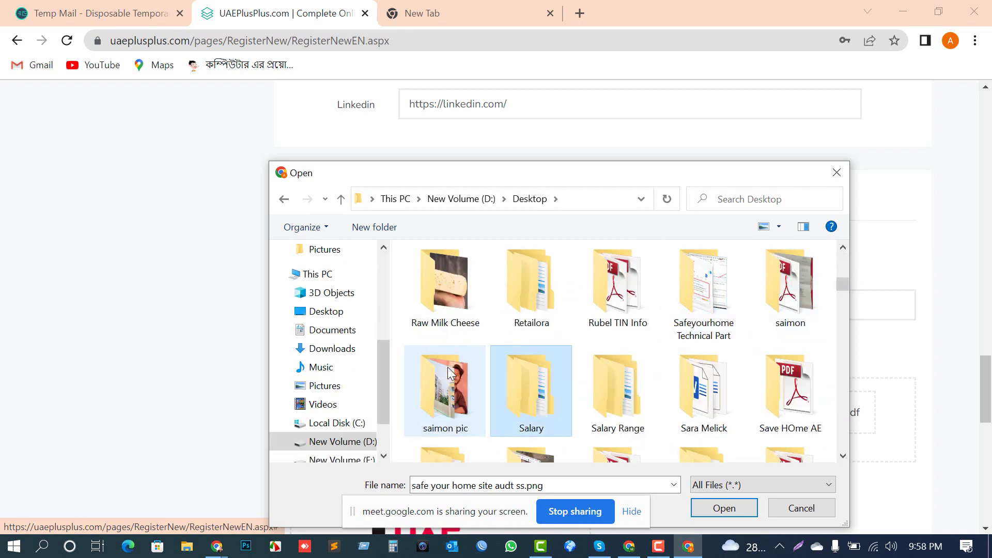
key(s)
key(s)
key(s)
key(s)
key(s)
key(s)
scroll(455, 378, down, 1)
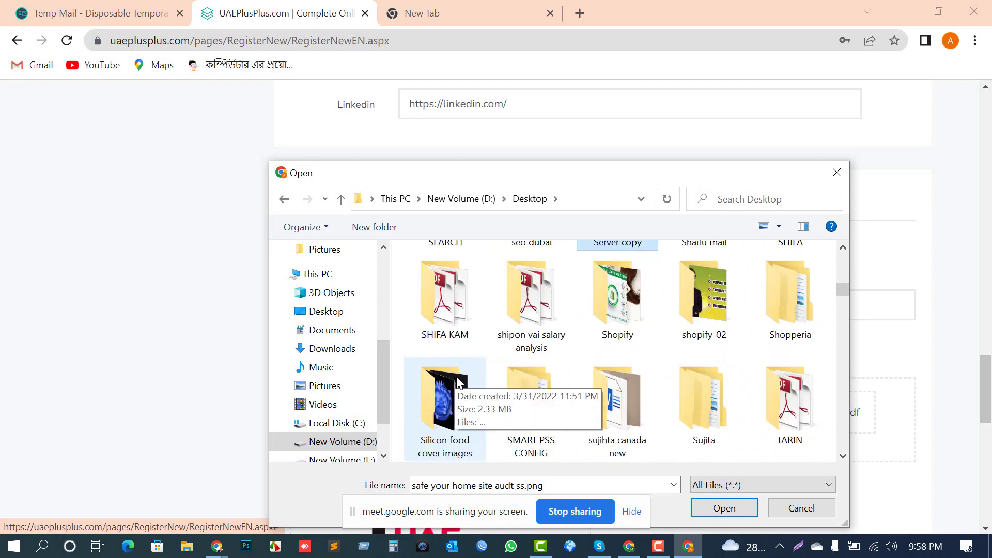
scroll(459, 381, down, 6)
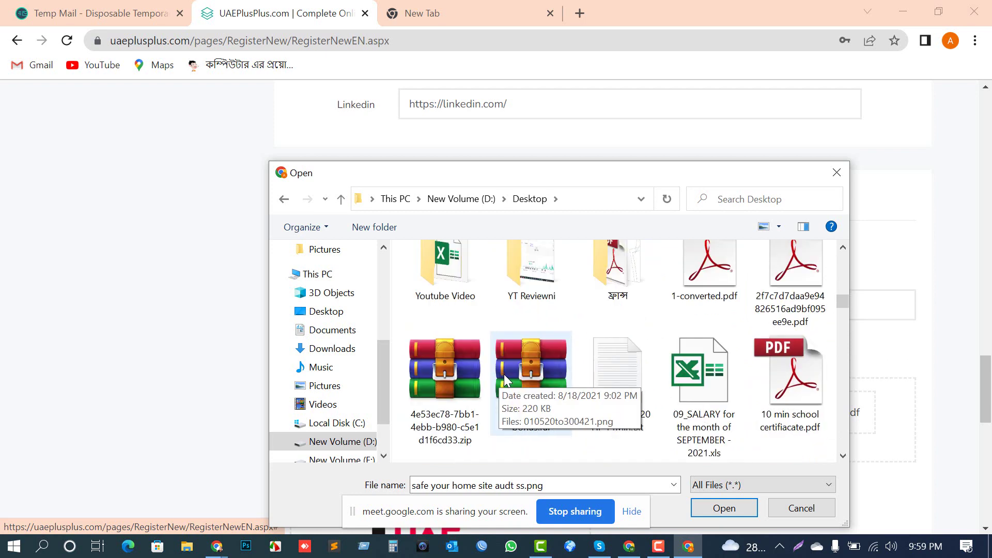
scroll(504, 375, down, 5)
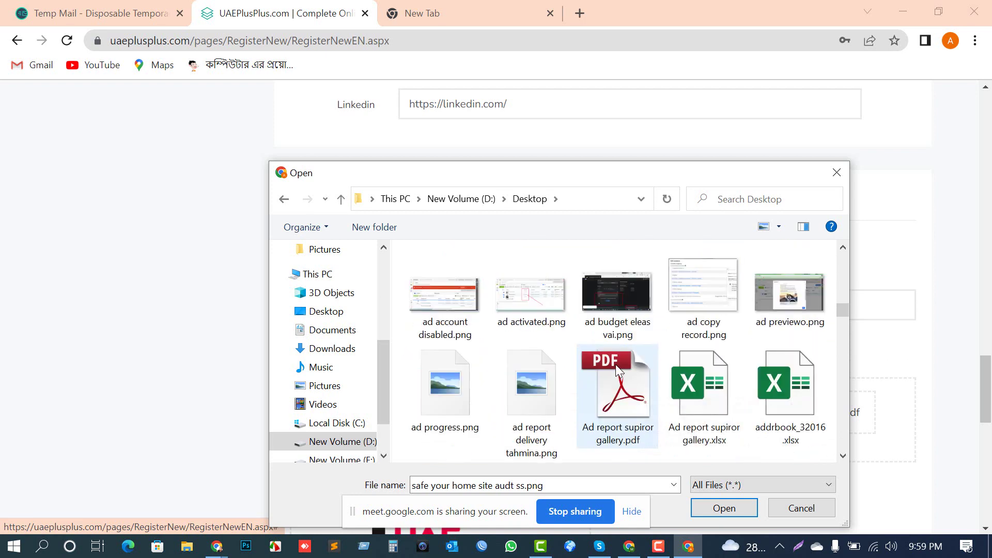
scroll(616, 364, down, 4)
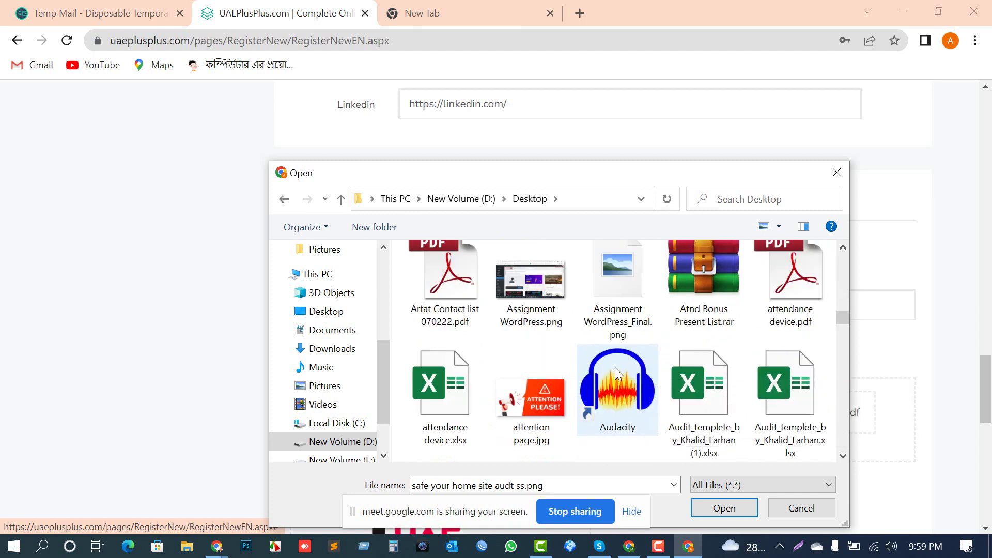
scroll(617, 373, down, 4)
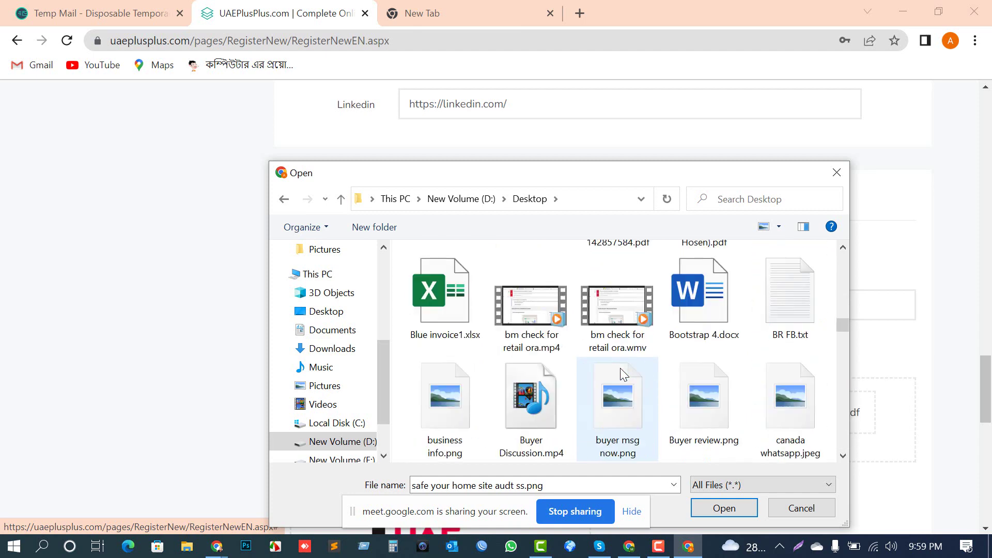
scroll(620, 368, down, 5)
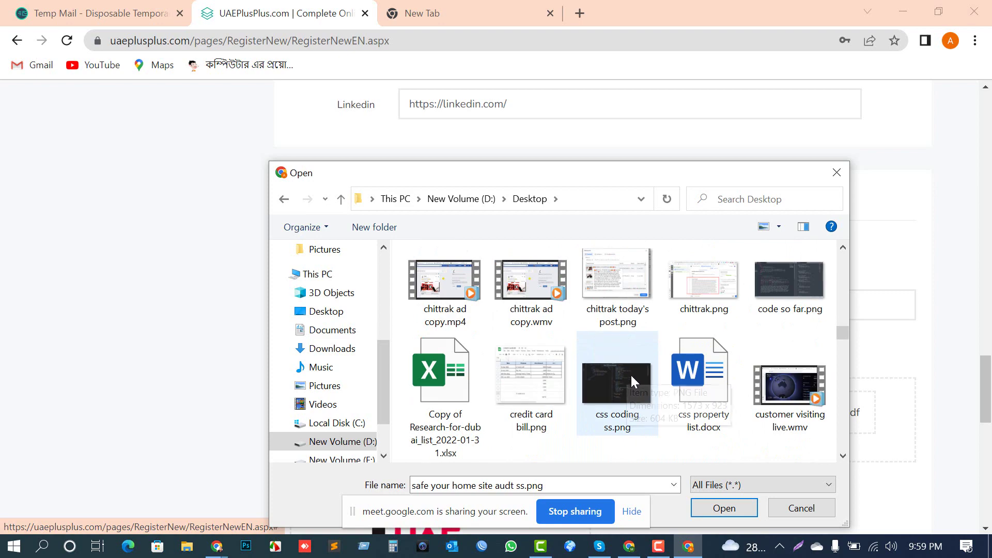
scroll(631, 373, down, 1)
click(823, 510)
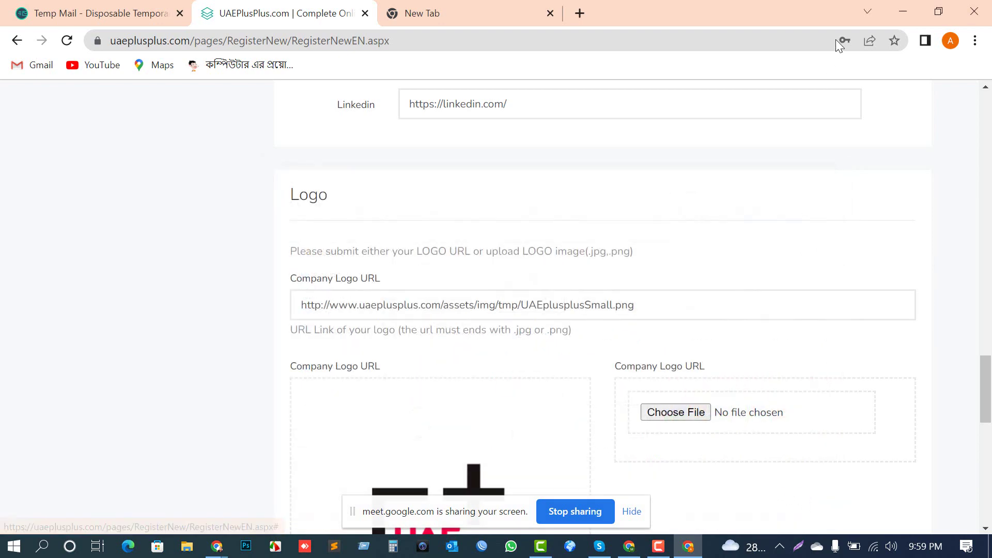
Step: Minimise the covering windows and drag the desktop logo file onto the Logo upload area
click(938, 14)
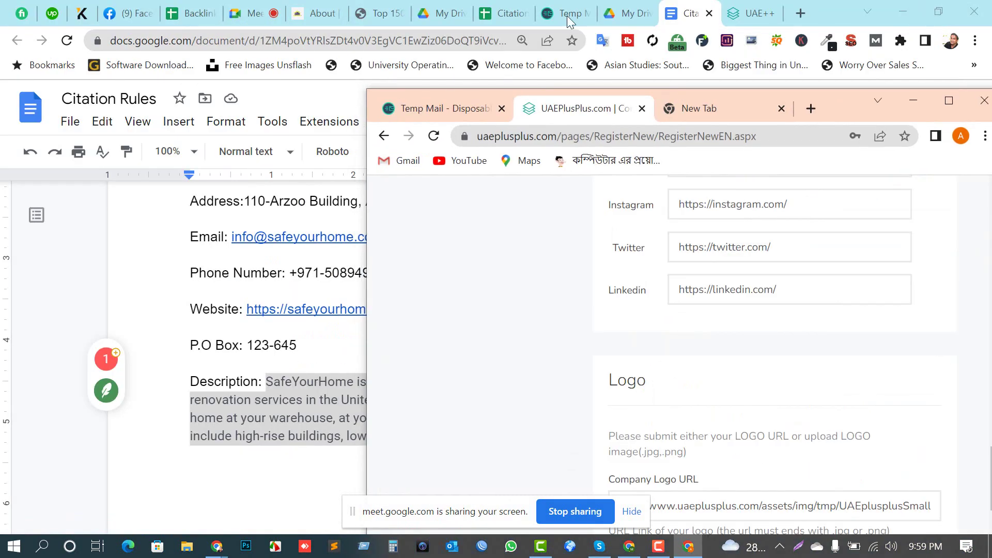
click(965, 8)
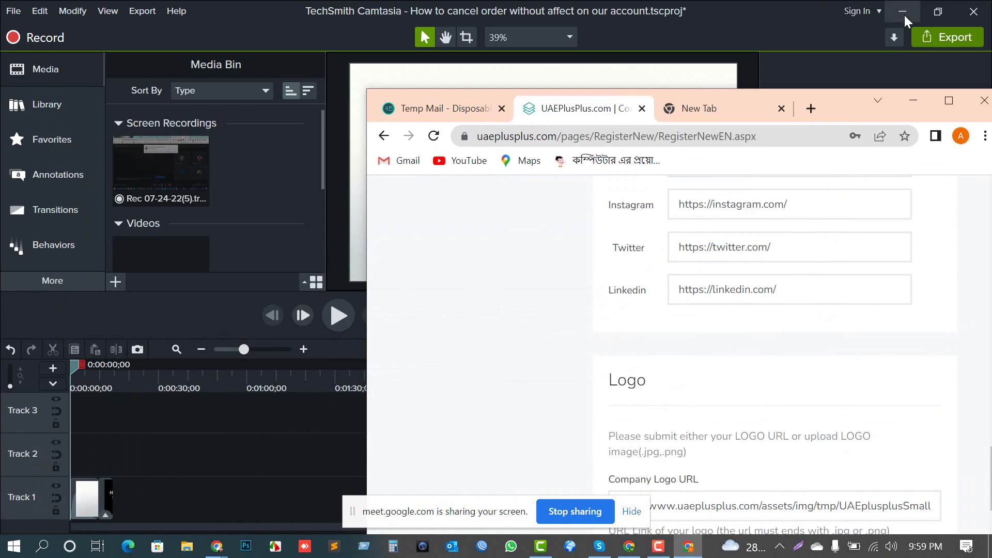
click(904, 14)
drag(86, 326, 830, 33)
click(949, 103)
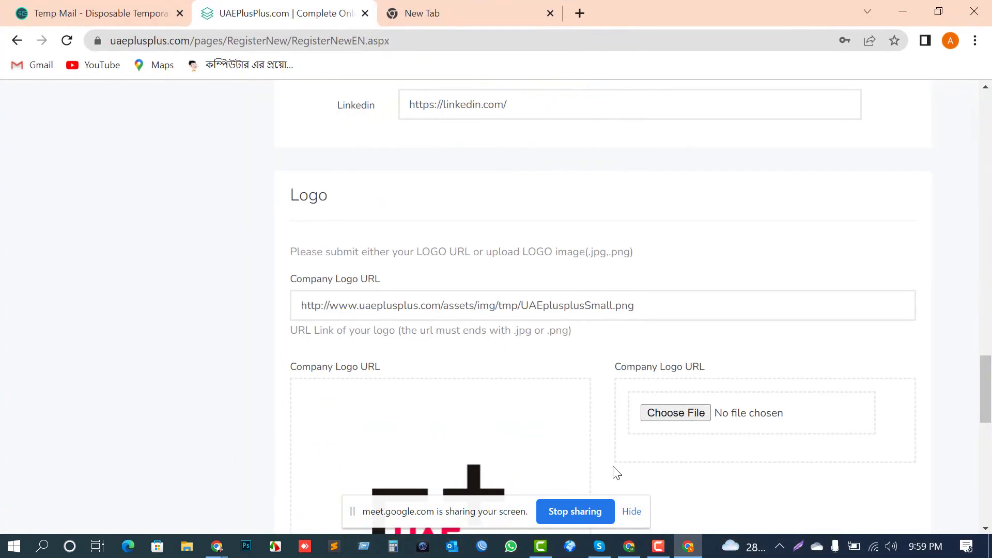
Step: Choose Safeyourhome final logo.jpeg from the Desktop folder as the logo upload
click(674, 415)
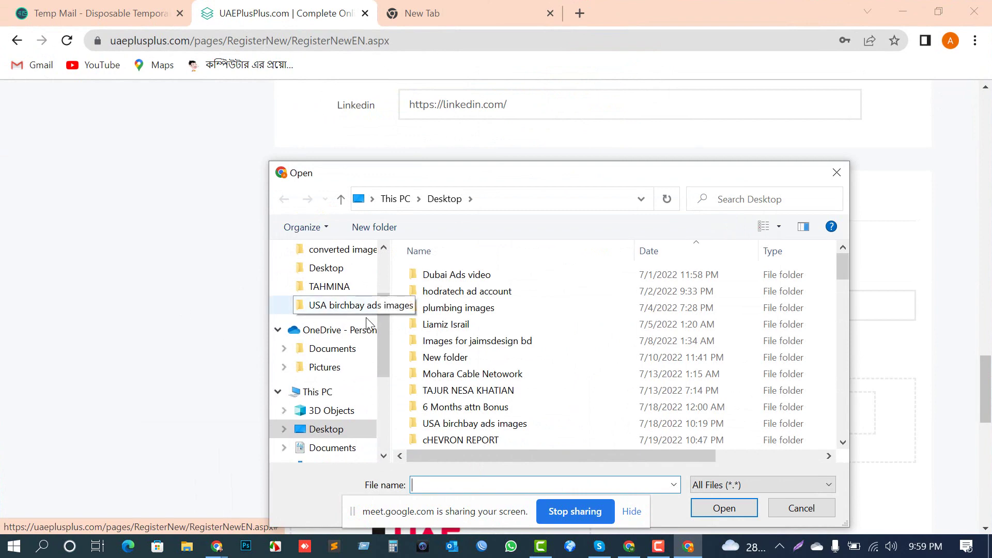
scroll(342, 352, up, 1)
scroll(338, 362, down, 2)
click(331, 429)
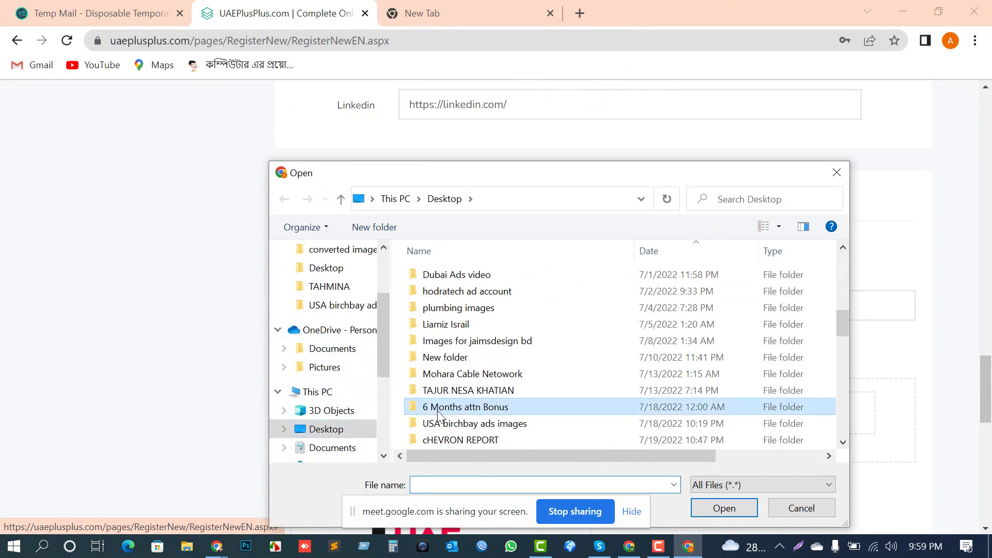
click(512, 288)
click(497, 271)
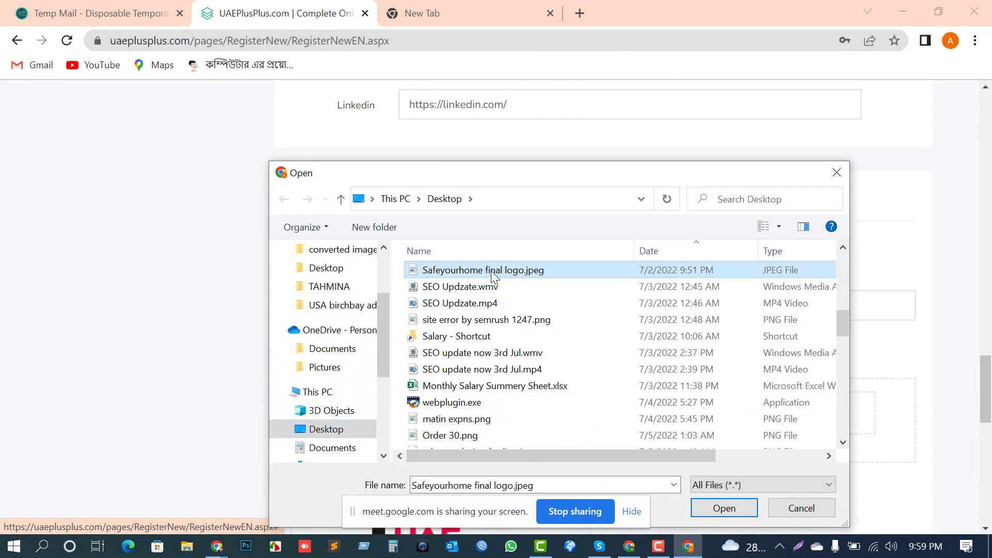
click(706, 514)
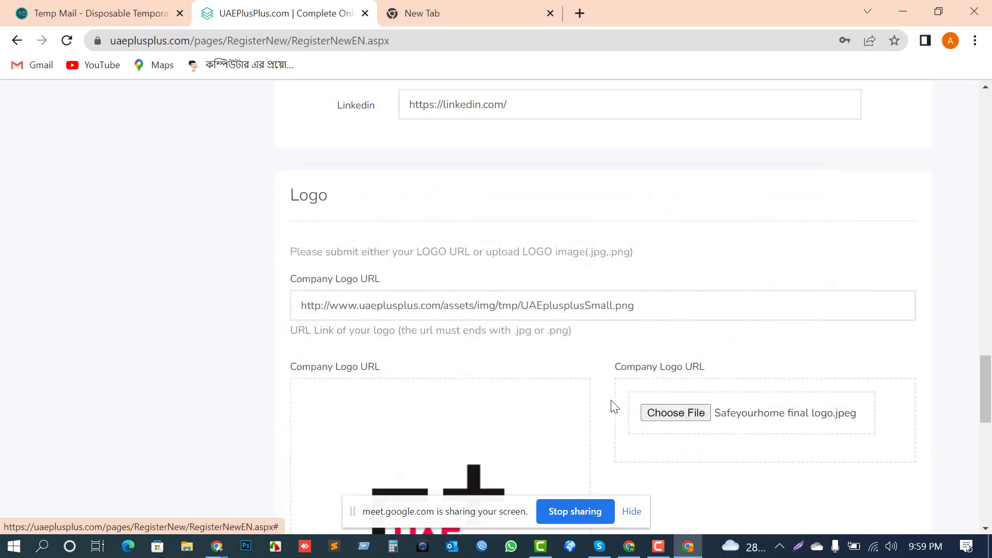
scroll(615, 408, down, 4)
Step: Submit the request and highlight the 'Your Listing has been registered' heading
scroll(667, 266, down, 5)
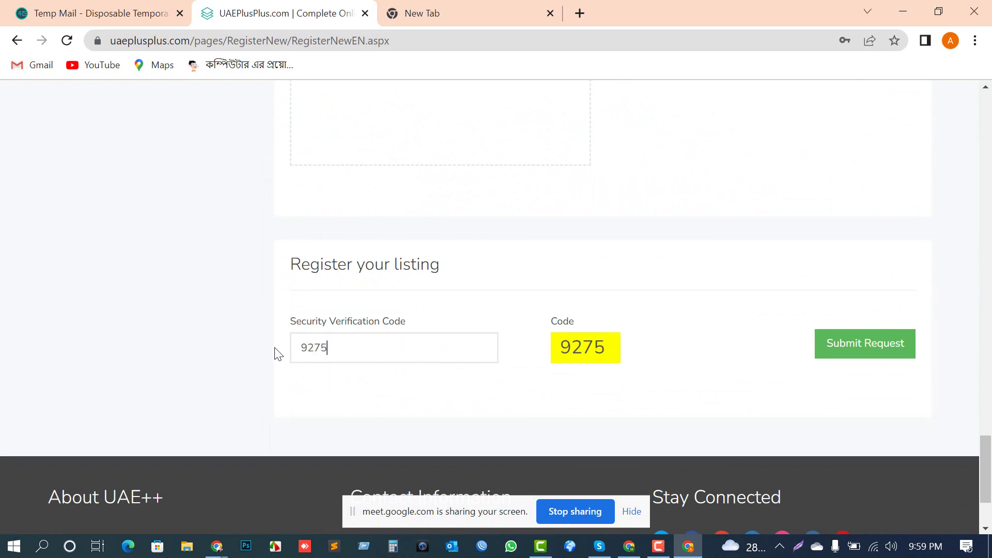
click(875, 354)
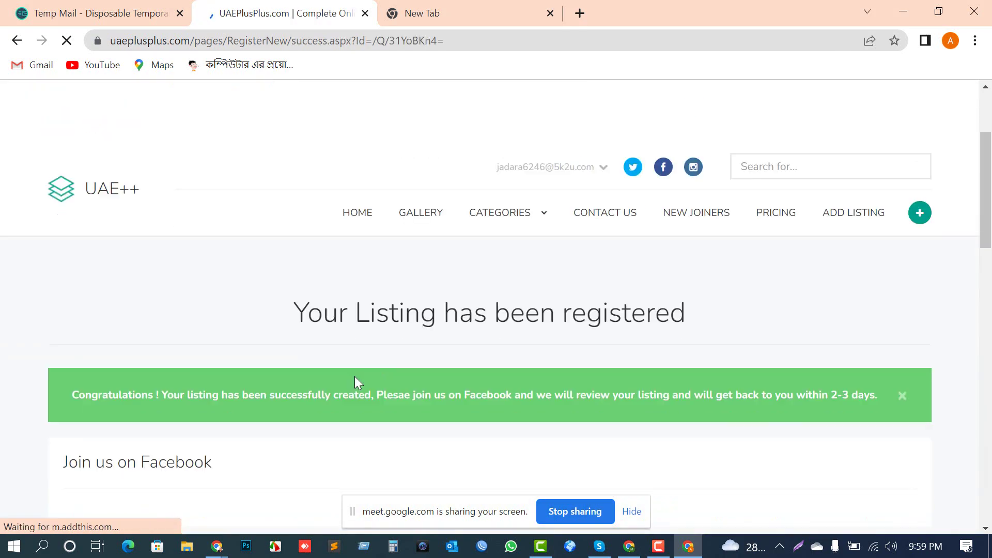
drag(302, 329, 726, 315)
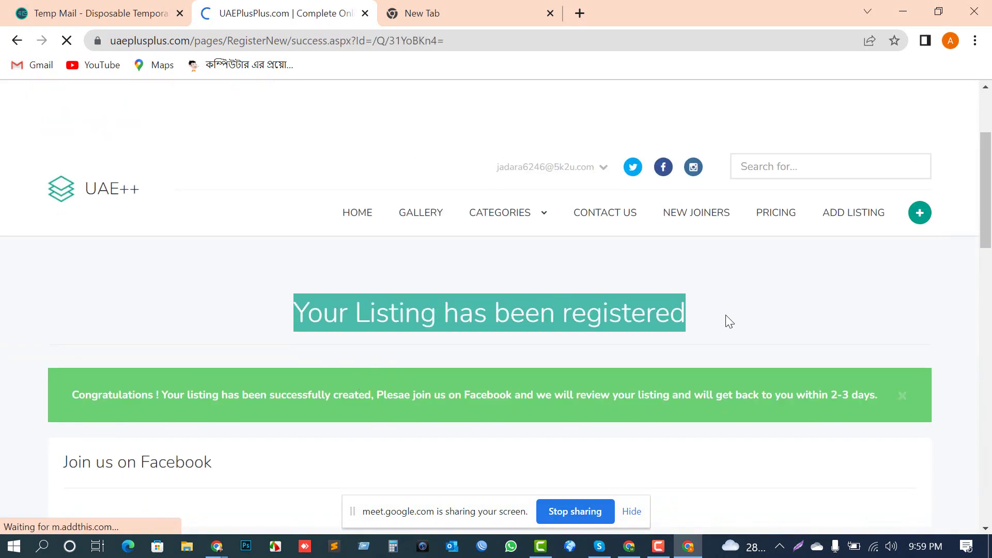
scroll(329, 361, down, 1)
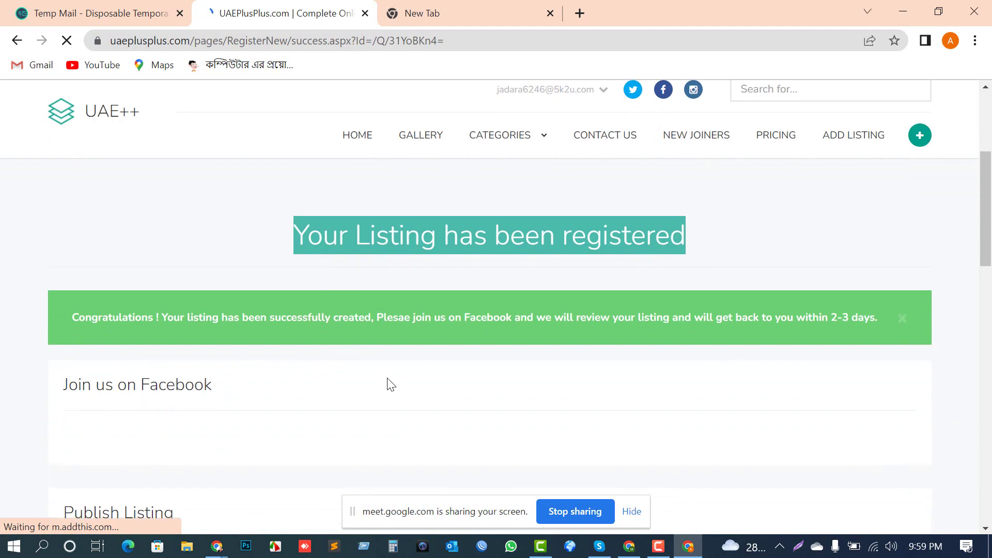
Step: Screenshot the confirmation page, mark heading and banner with red boxes and an arrow, upload, copy link
key(Print)
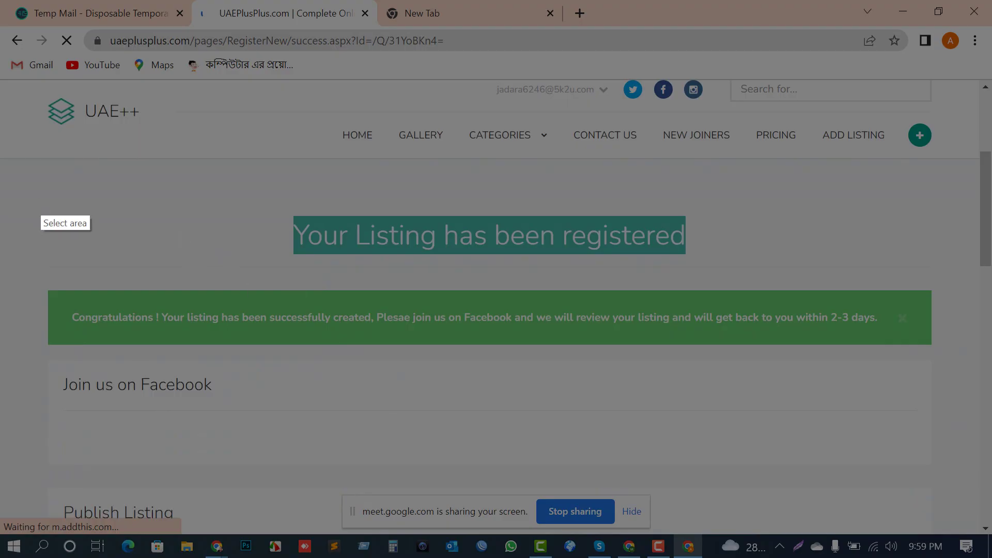
drag(1, 29, 990, 535)
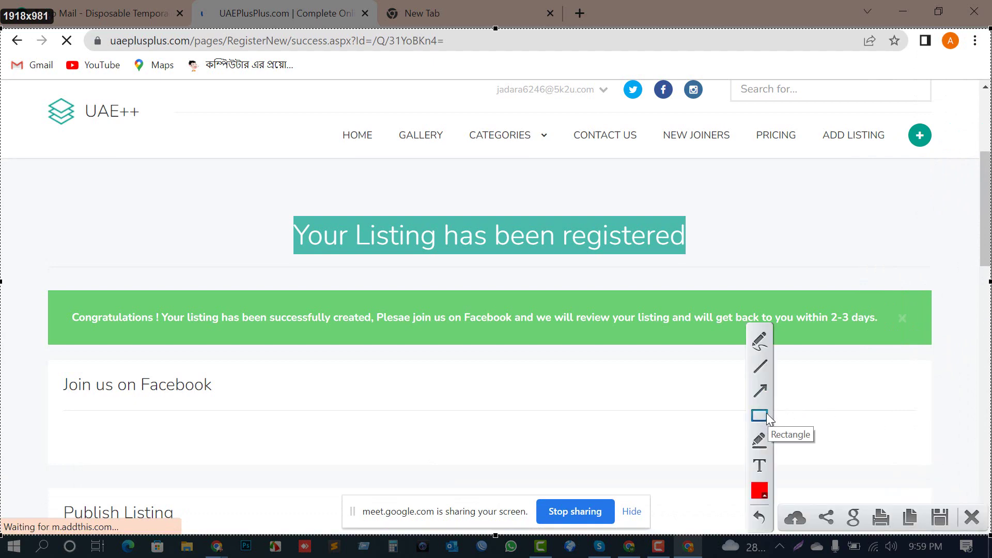
click(768, 414)
mouse_move(13, 282)
mouse_down()
mouse_move(795, 369)
mouse_move(954, 359)
mouse_up()
mouse_move(262, 201)
mouse_down()
mouse_move(517, 281)
mouse_move(766, 265)
mouse_up()
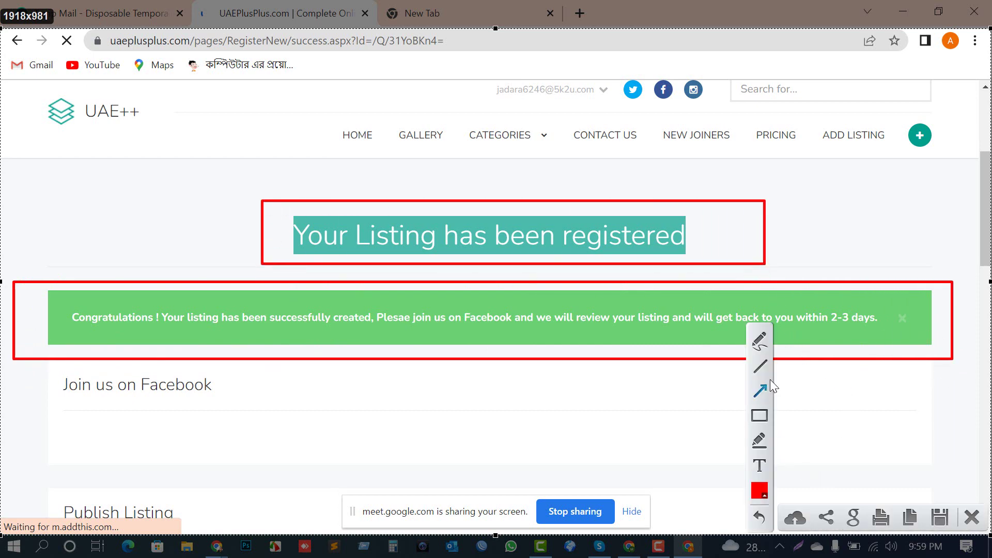
drag(963, 216, 718, 233)
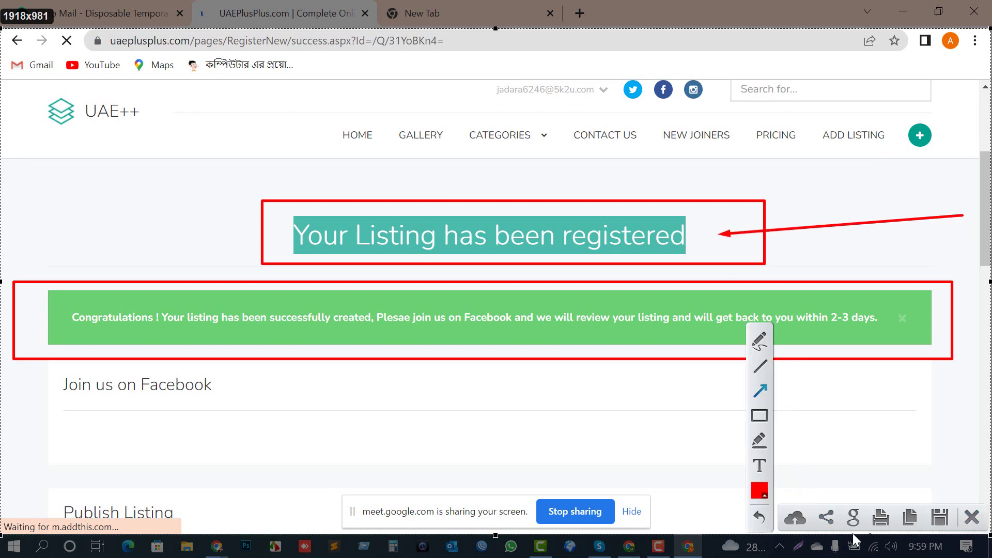
click(795, 520)
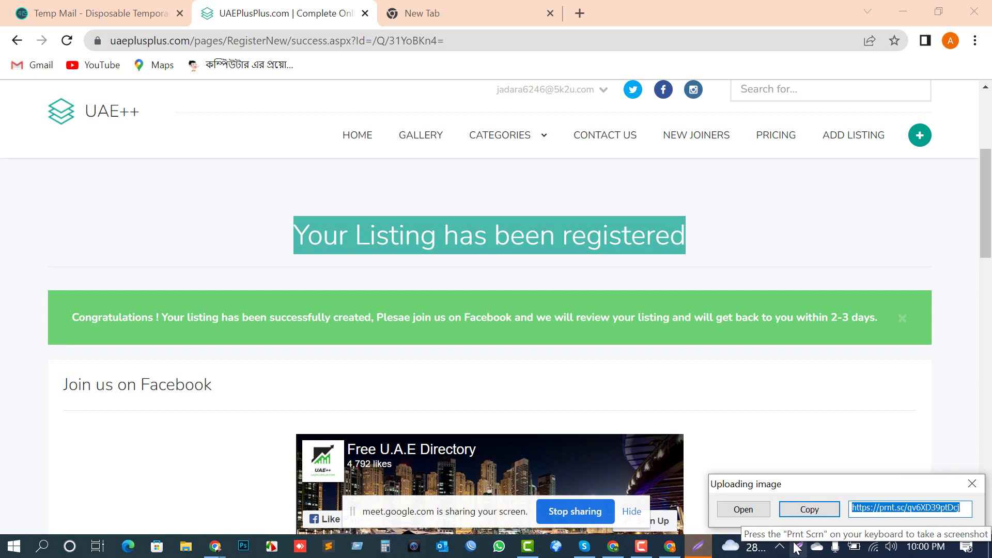
click(804, 509)
Step: Paste the prnt.sc link into D2 of Citation Listing UAE, then return to the success page
mouse_move(216, 551)
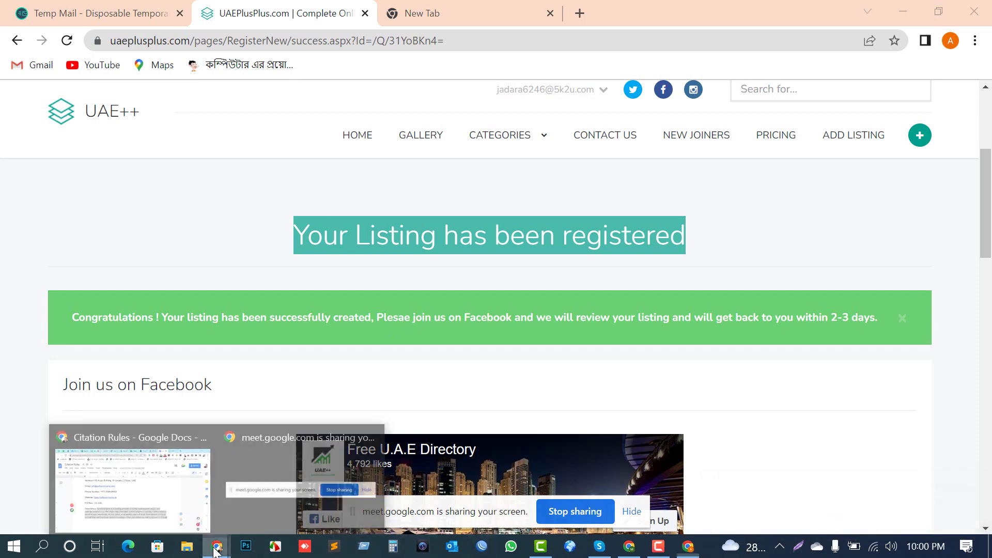
click(133, 486)
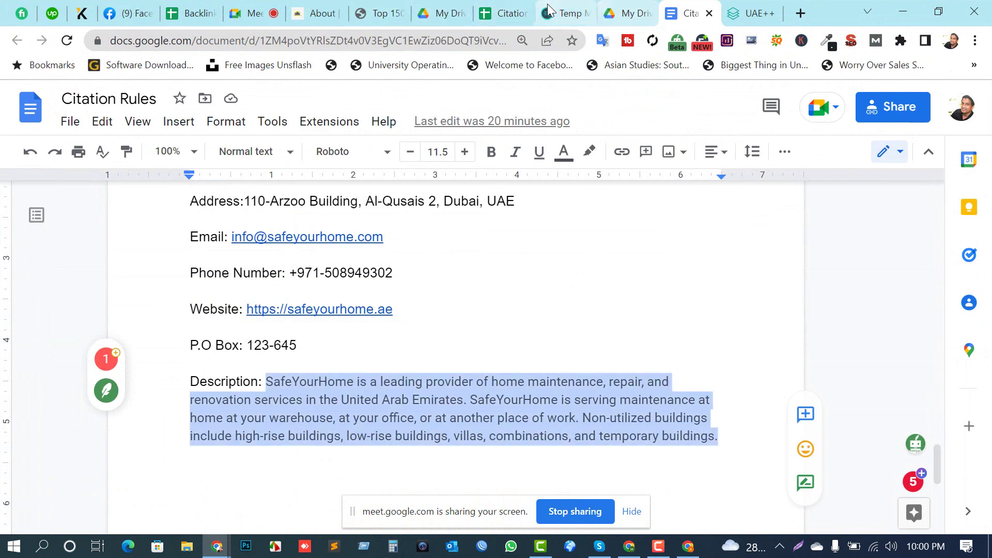
click(481, 19)
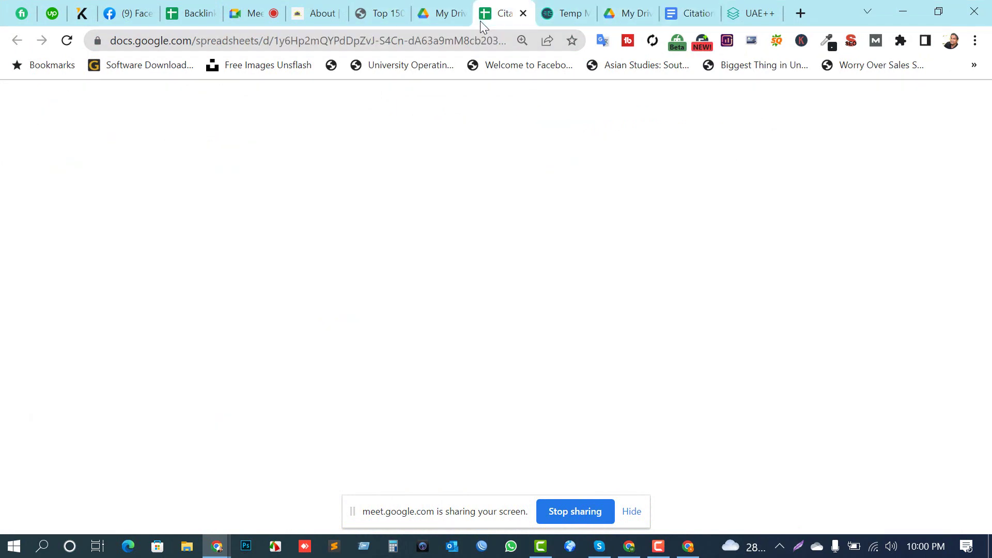
click(652, 271)
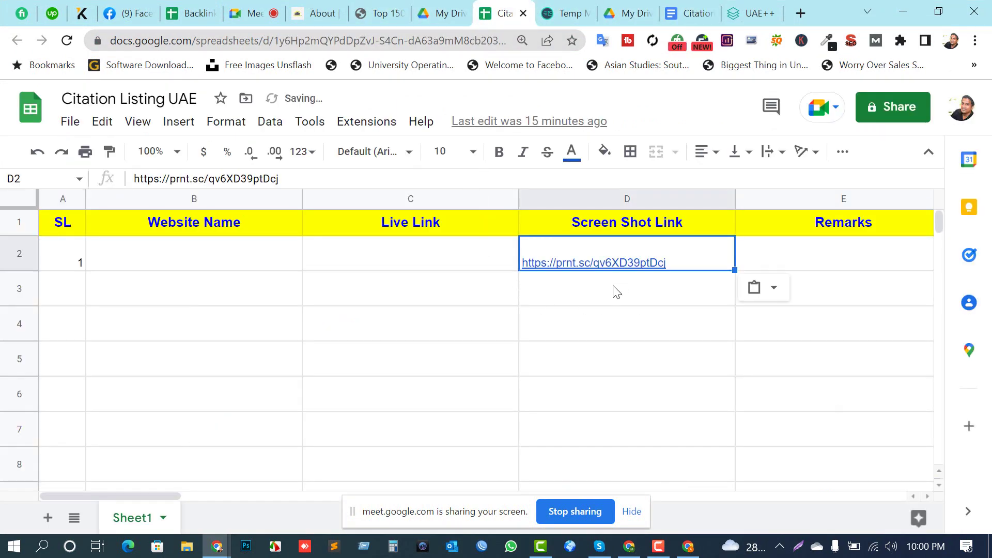
click(594, 331)
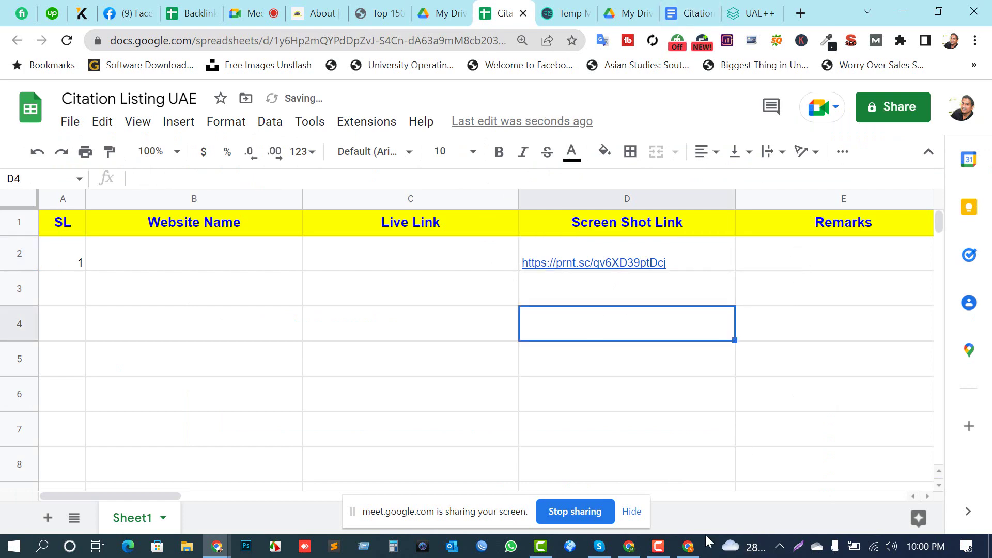
click(688, 547)
scroll(479, 275, down, 9)
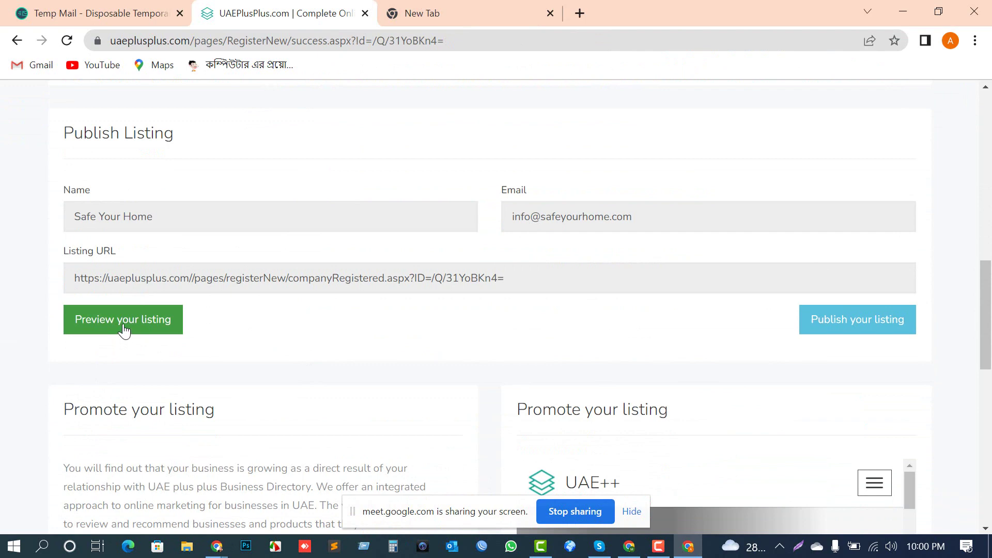
Step: Publish the listing, then open its registered URL from the Congratulations banner in a new tab
click(881, 324)
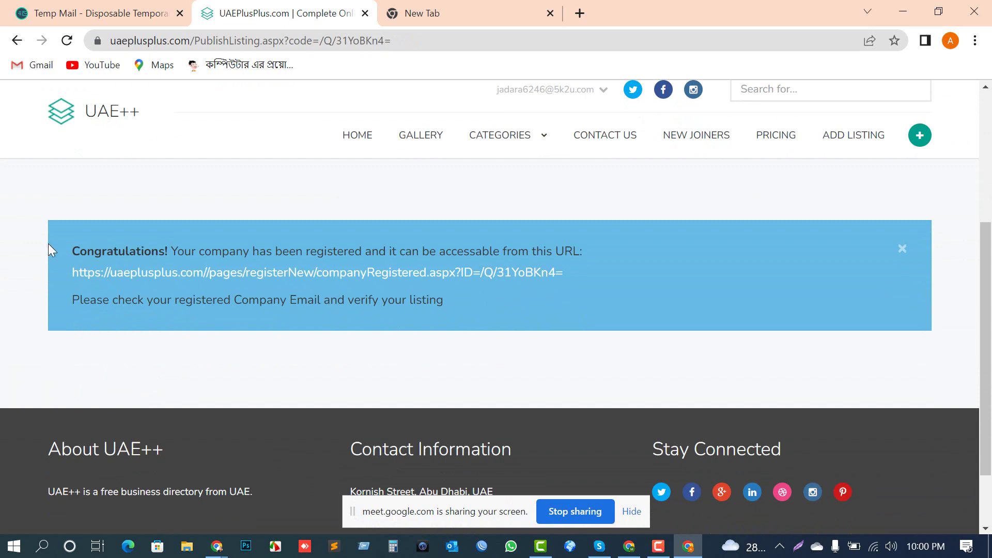
drag(95, 251, 479, 305)
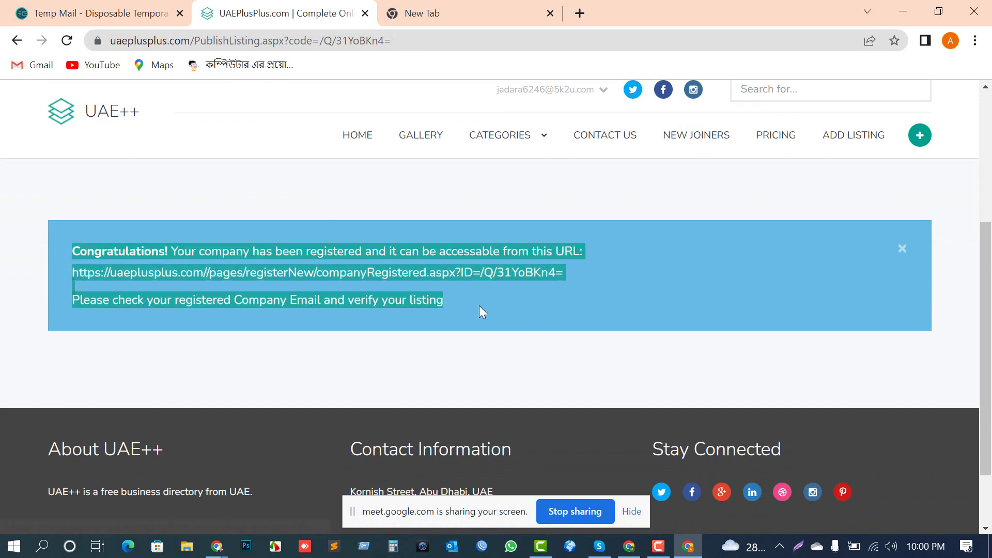
click(519, 306)
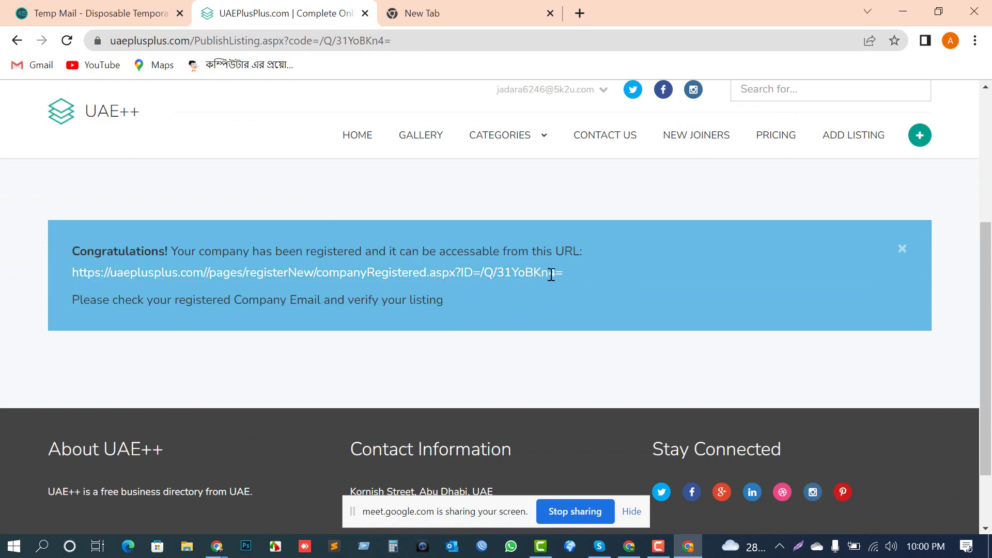
drag(563, 274, 63, 265)
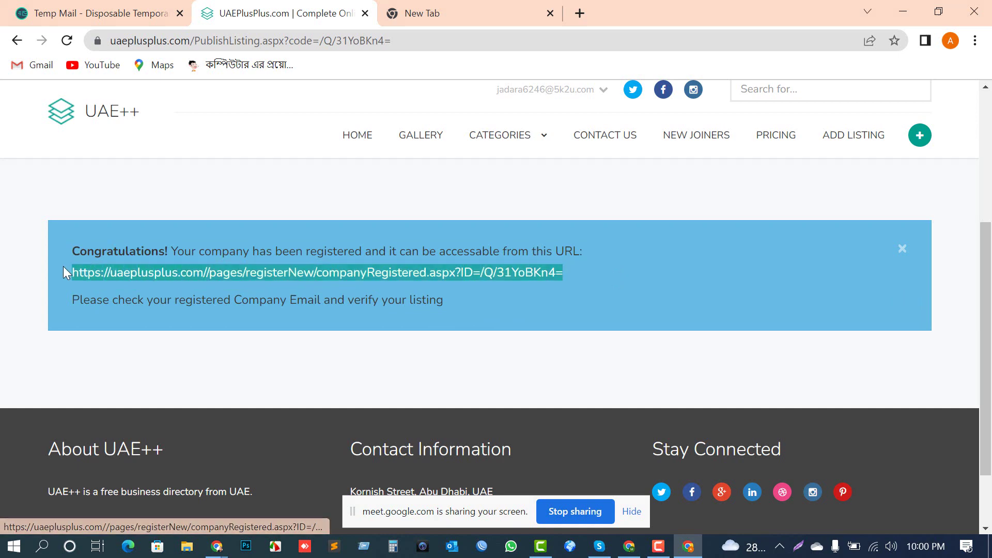
click(116, 279)
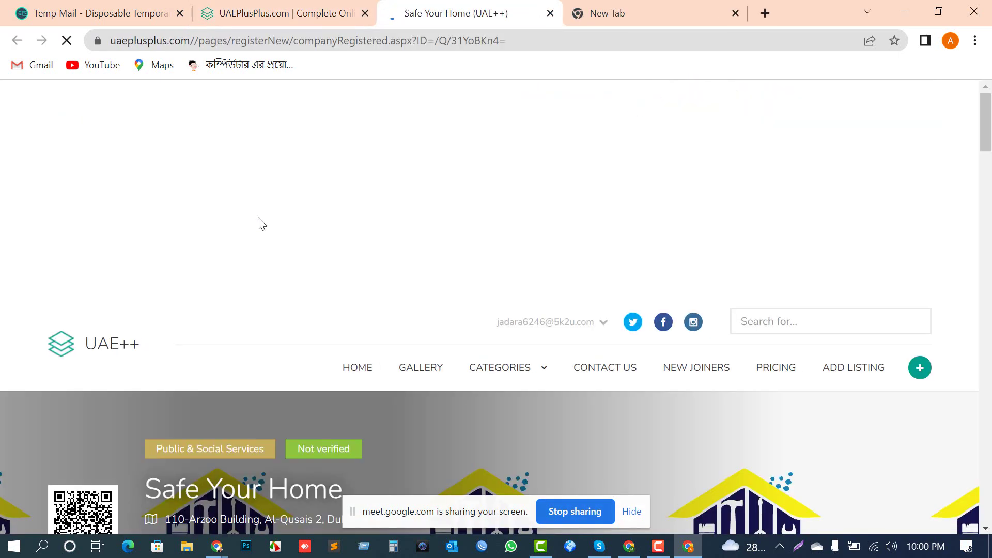
Step: Review the live listing's address and contact details, then select its full URL in the address bar
scroll(274, 236, down, 4)
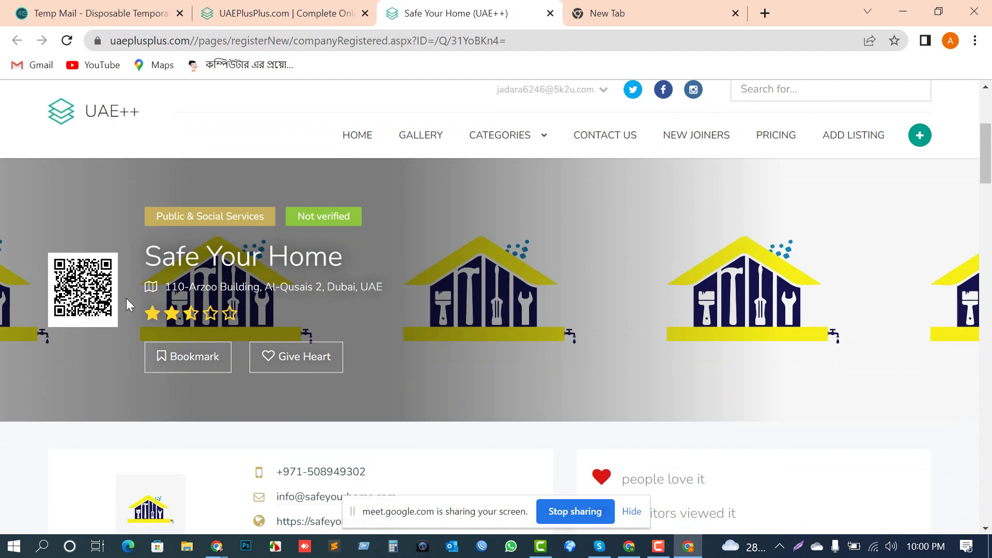
drag(150, 290, 356, 292)
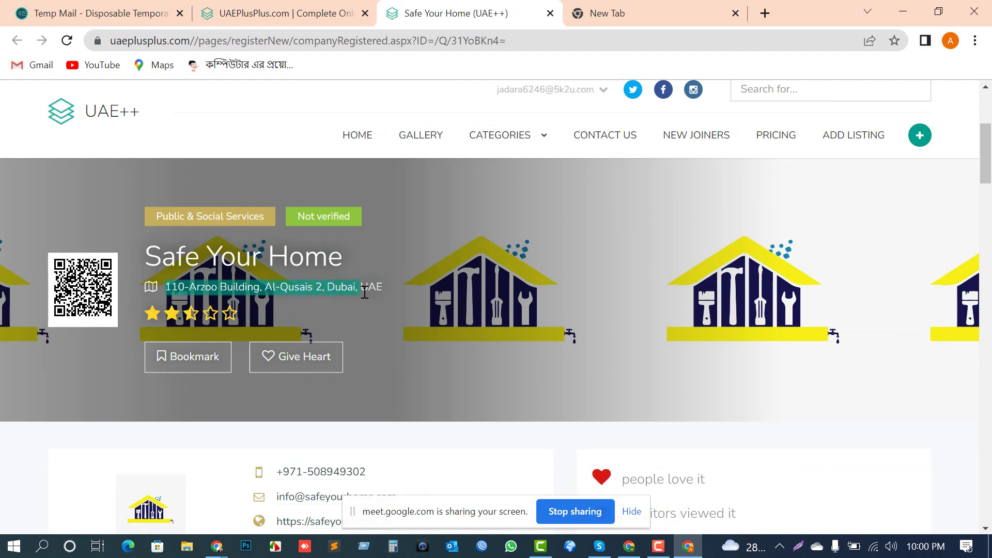
scroll(277, 305, down, 3)
drag(274, 313, 450, 391)
scroll(475, 388, down, 3)
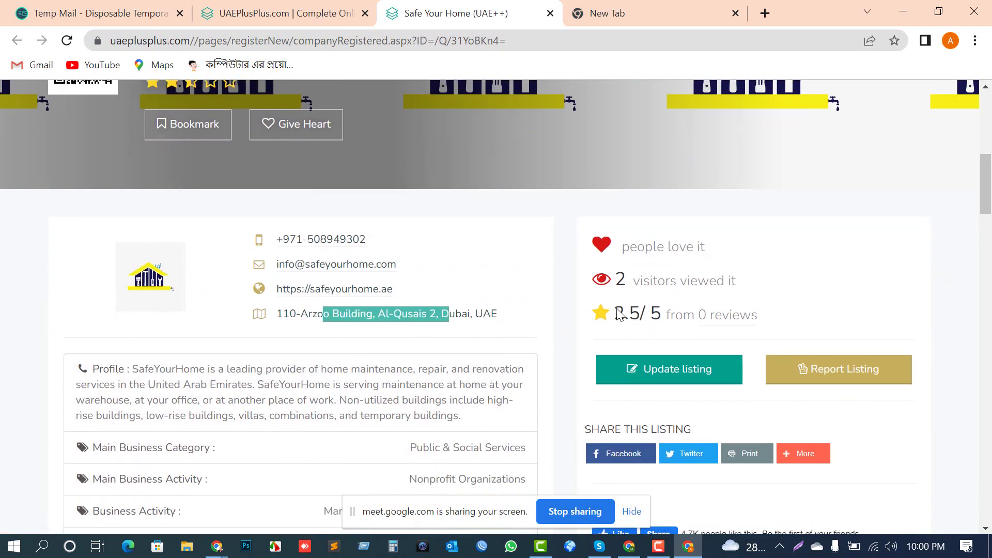
scroll(327, 350, down, 3)
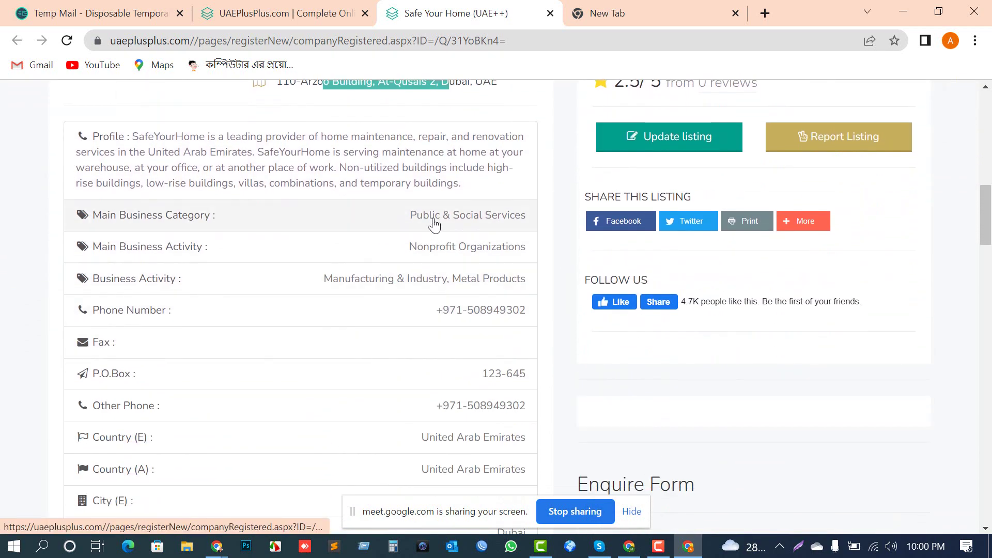
scroll(448, 258, down, 6)
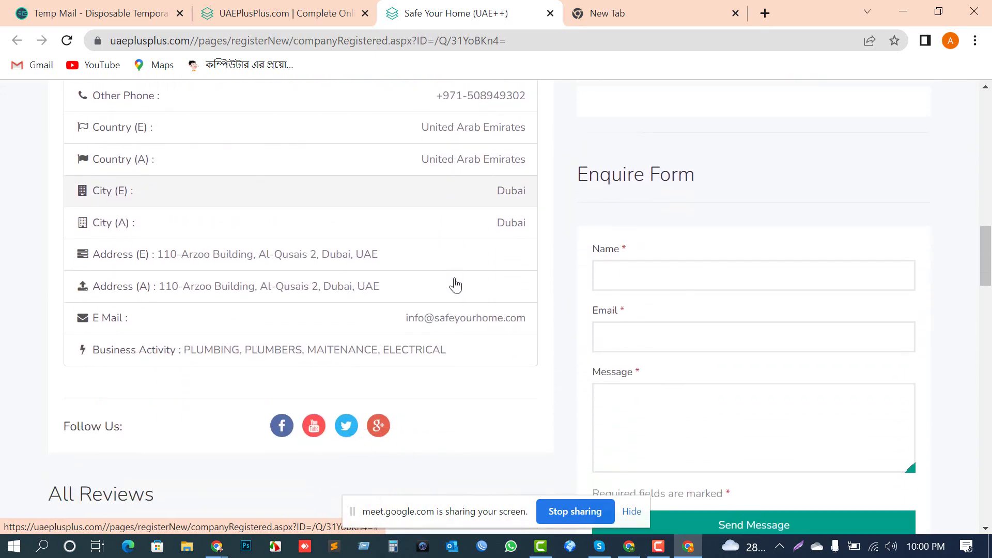
scroll(455, 310, down, 6)
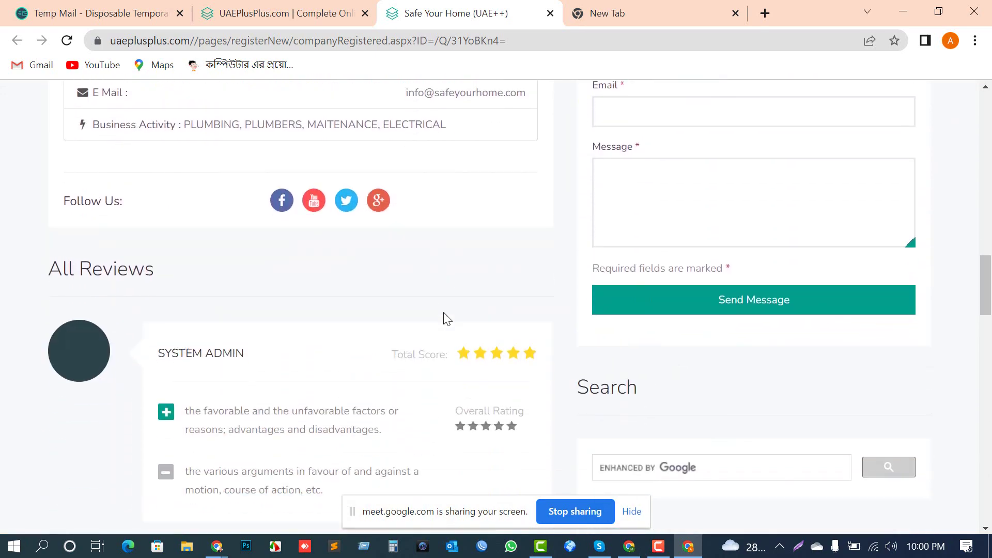
scroll(449, 315, up, 15)
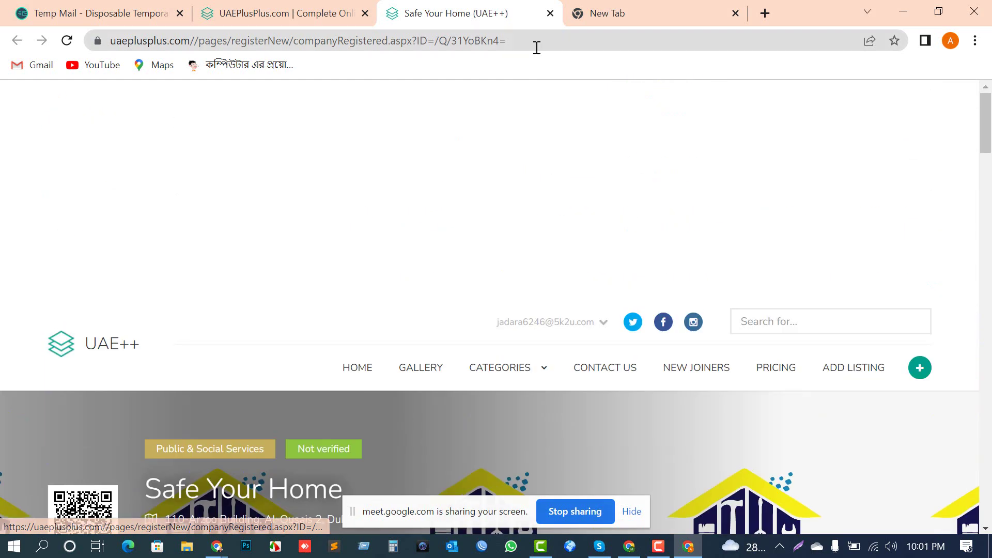
click(550, 40)
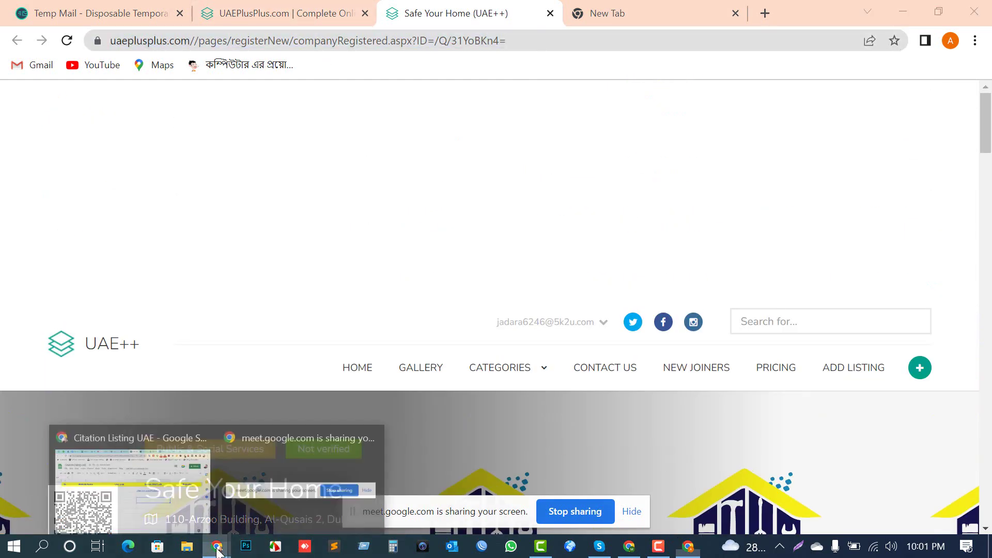
Step: Paste the listing's live URL into C2 under Live Link
click(130, 499)
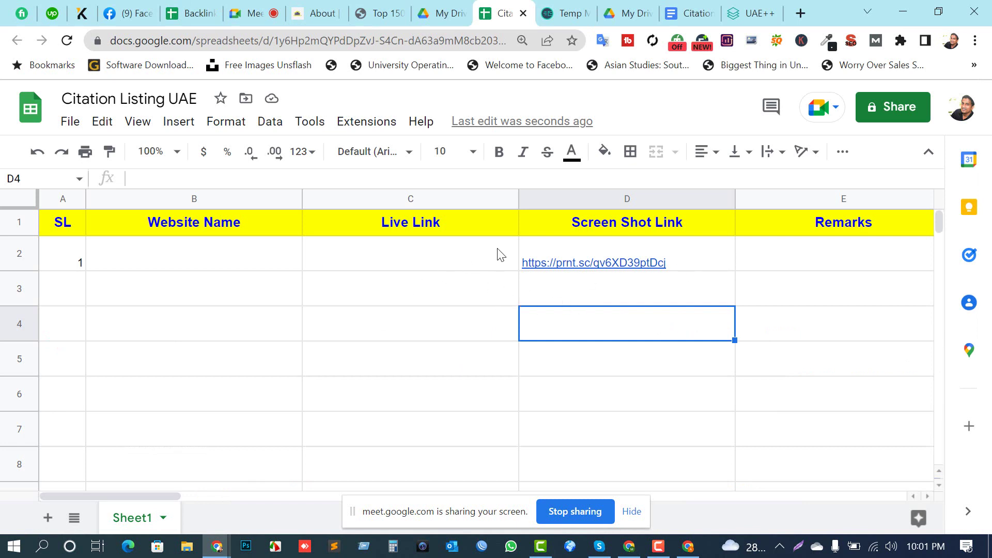
click(383, 258)
key(ctrl+v)
click(108, 258)
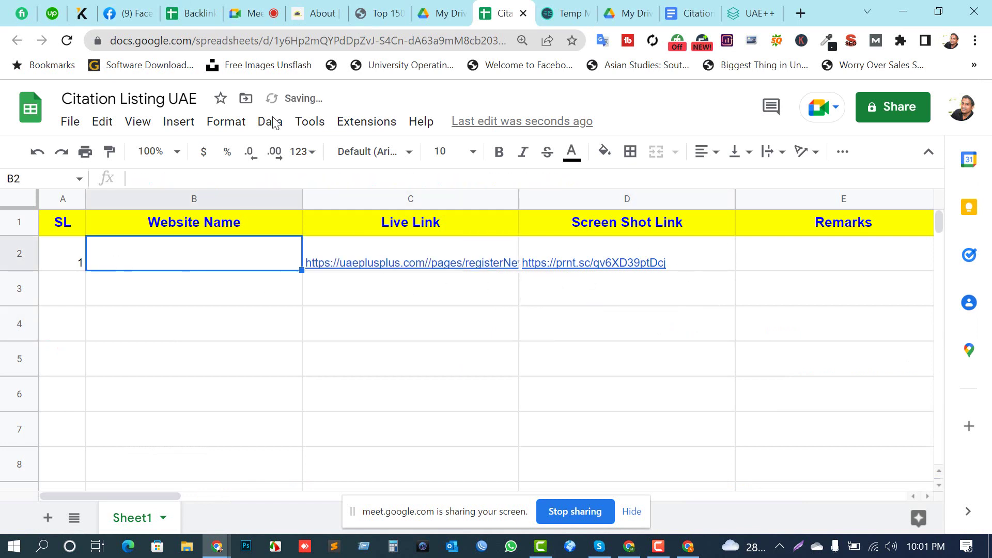
click(691, 548)
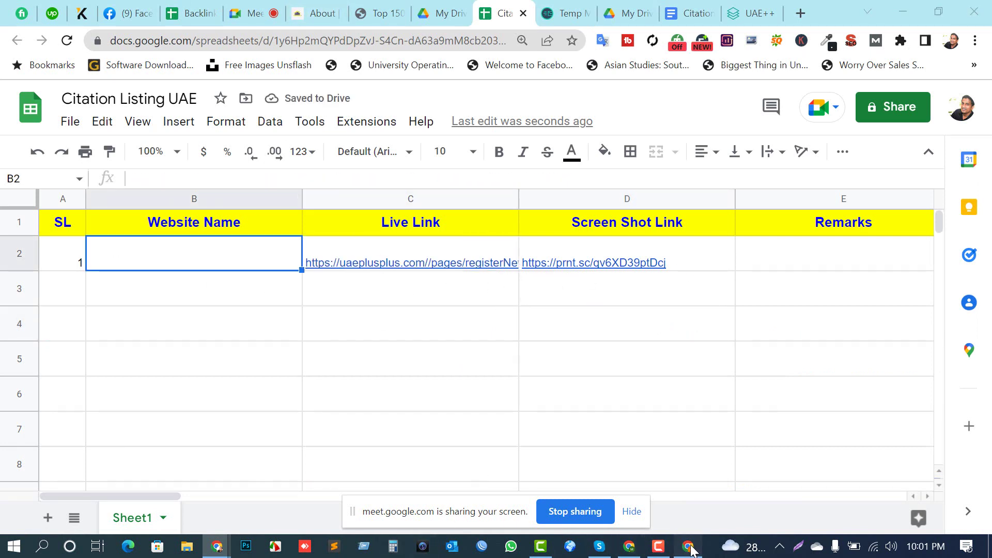
click(188, 41)
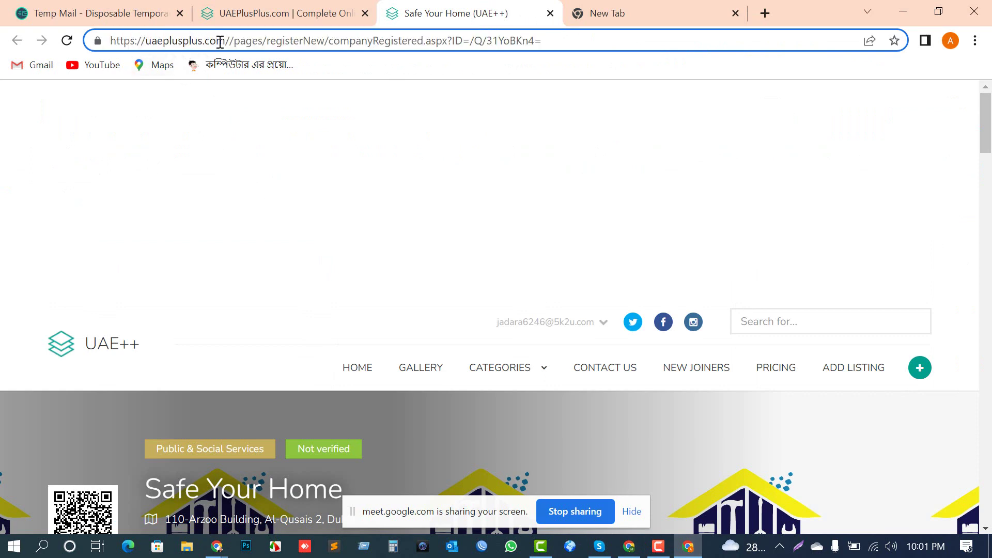
drag(225, 40, 45, 32)
key(ctrl+c)
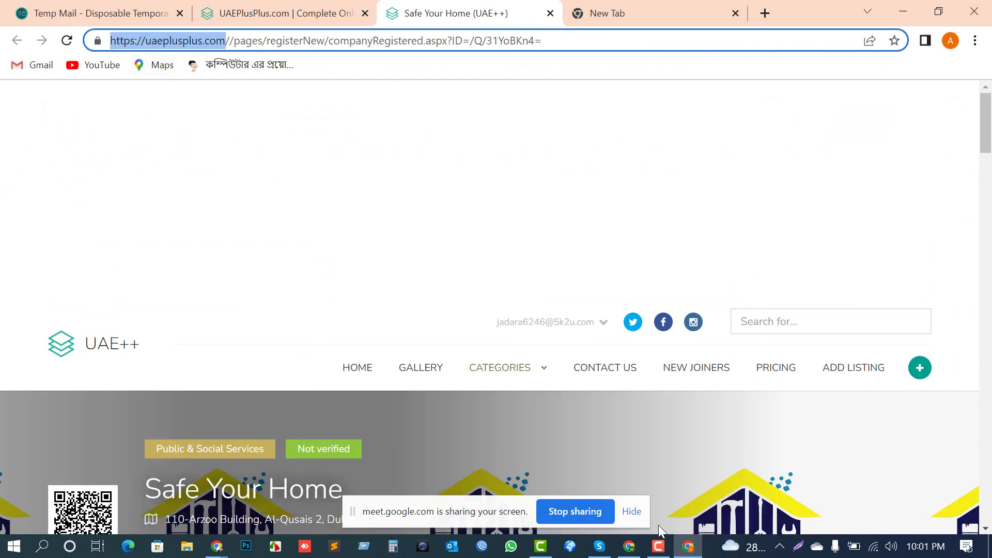
key(alt+Tab)
key(ctrl+v)
click(808, 265)
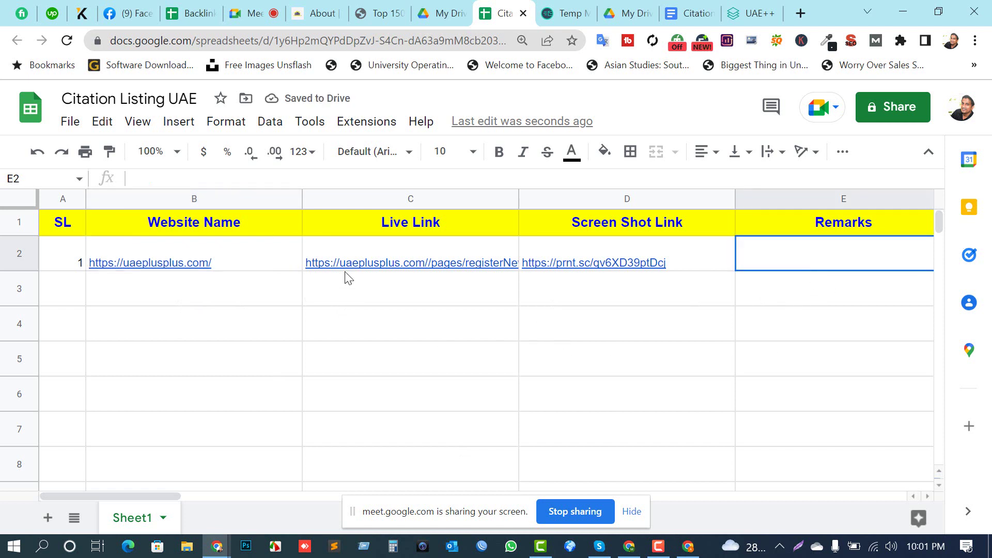
Step: Open D2's prnt.sc link to check the confirmation screenshot, then return to Citation Listing UAE
click(634, 267)
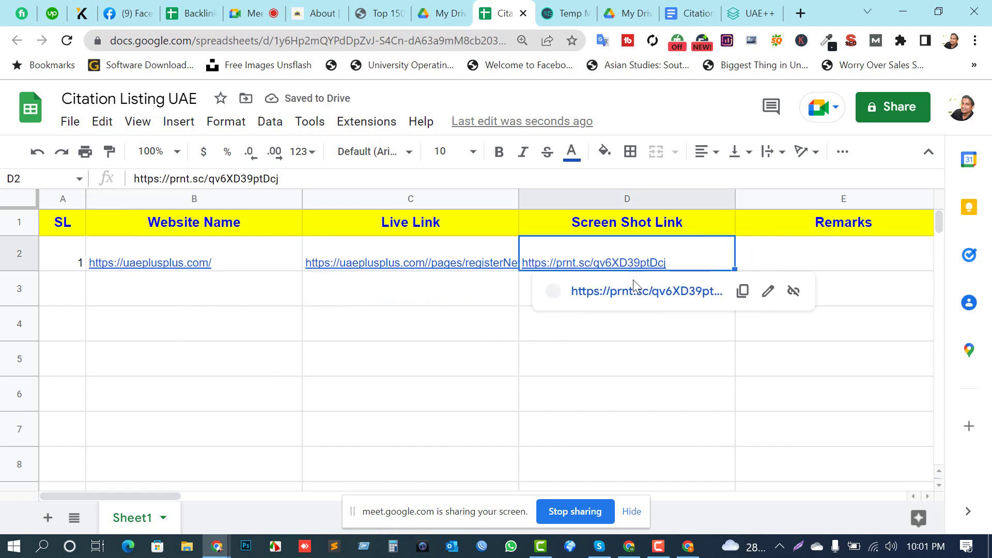
click(636, 291)
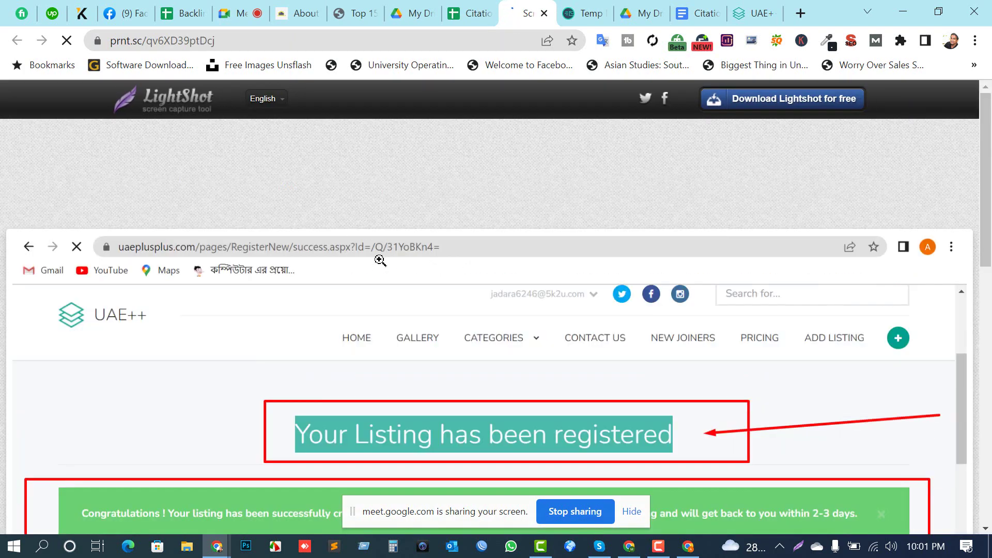
scroll(654, 308, down, 2)
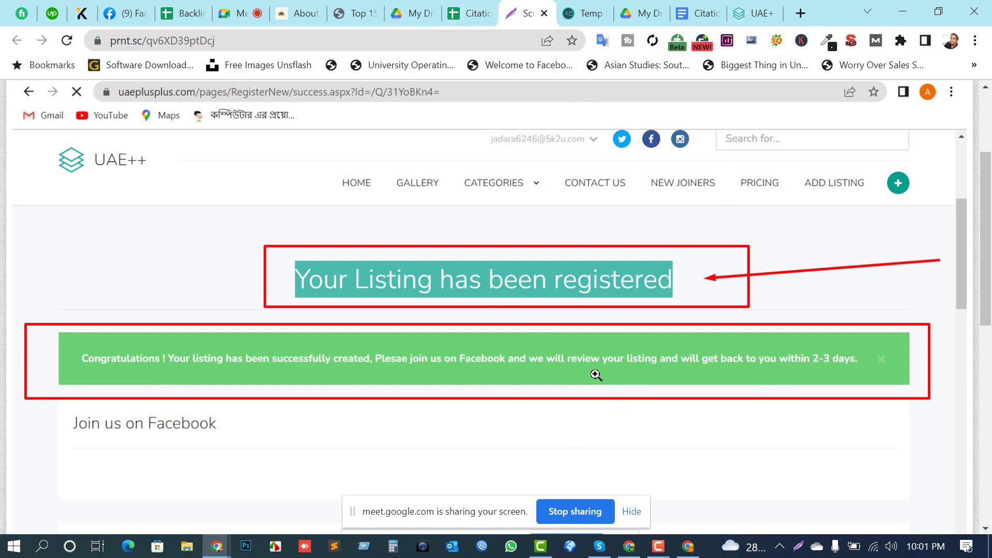
click(692, 548)
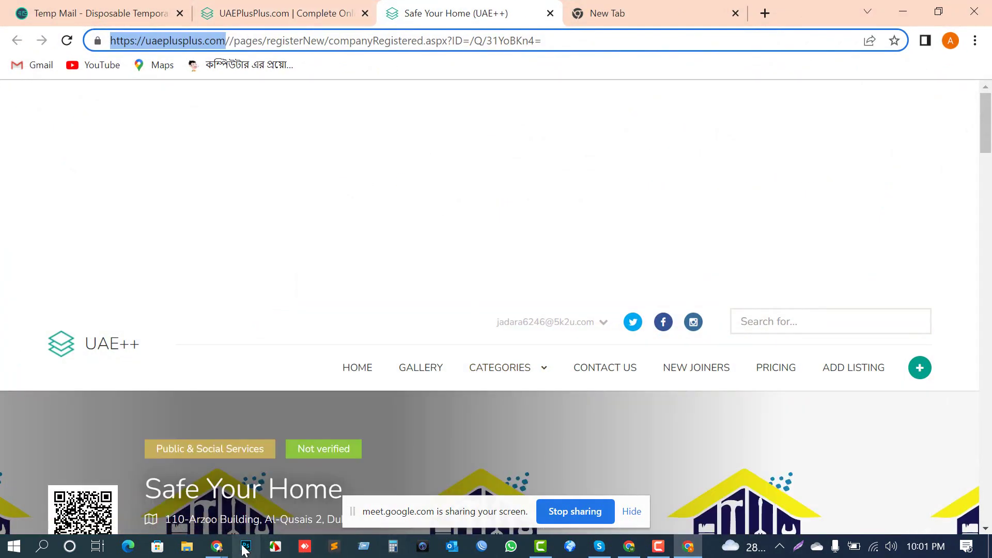
mouse_move(217, 549)
click(127, 483)
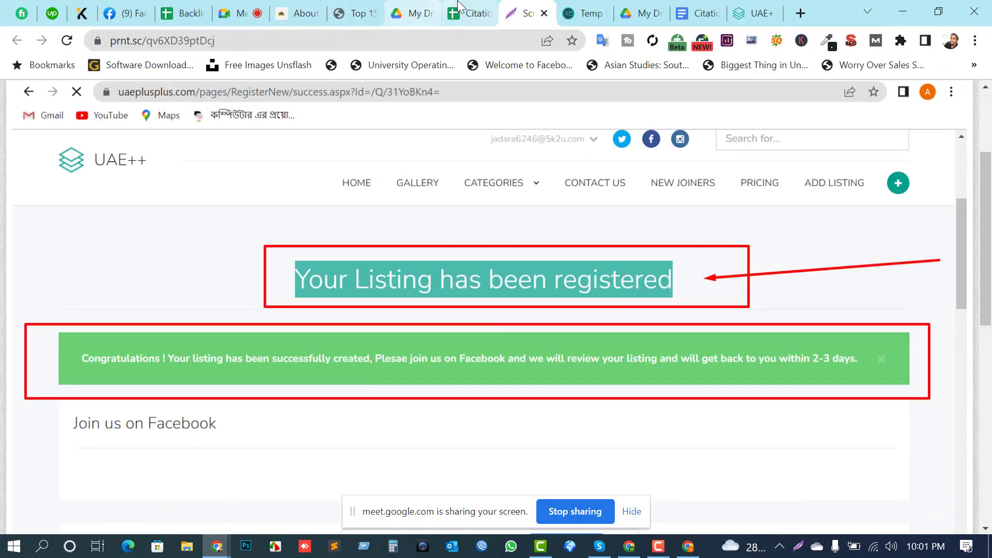
click(468, 13)
Step: Enter serial number 2 in A3 and reduce the height of rows 2–11
click(65, 298)
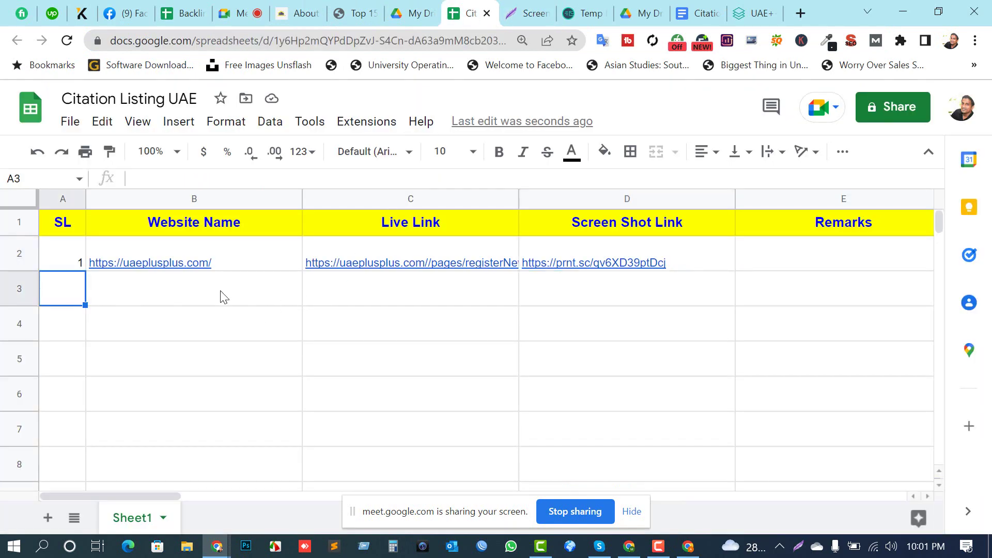
text(2)
key(Return)
drag(26, 243, 36, 512)
scroll(27, 250, up, 2)
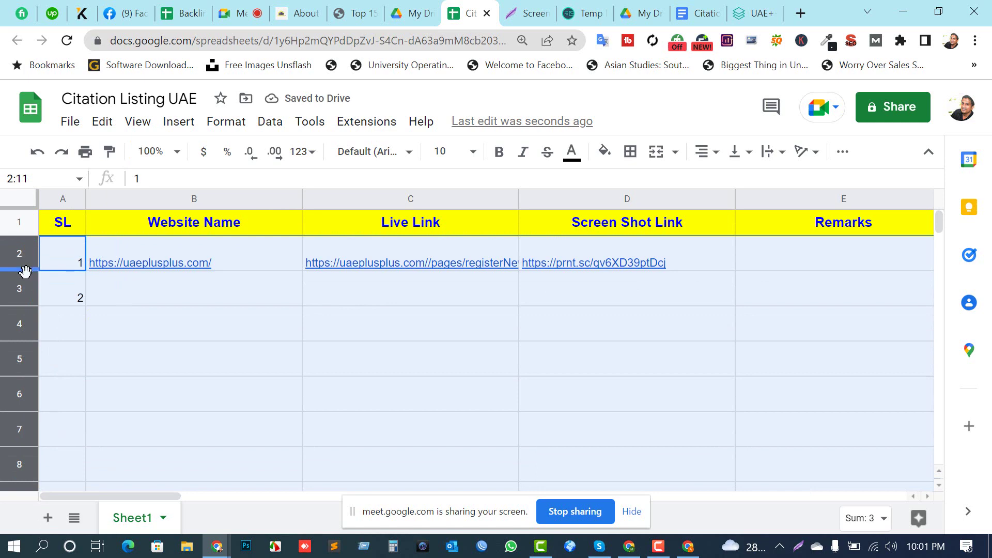
drag(20, 268, 20, 257)
click(309, 354)
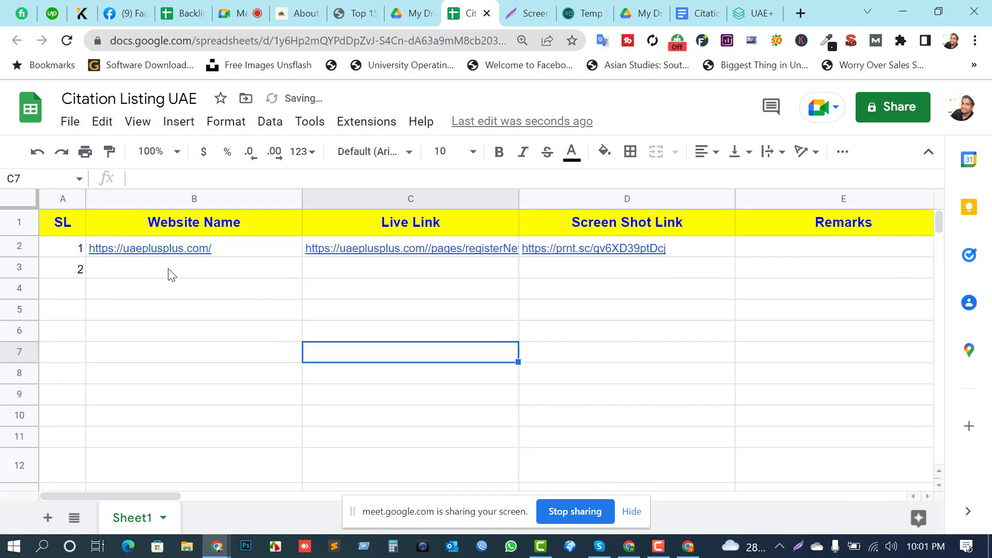
Step: Fill the Website Name column (B) with light purple
click(184, 199)
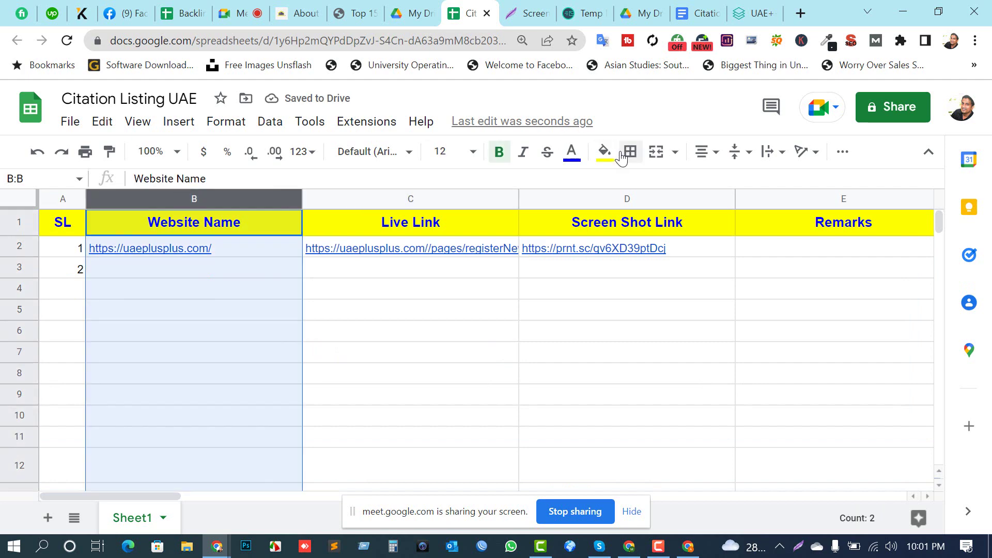
click(606, 152)
click(762, 338)
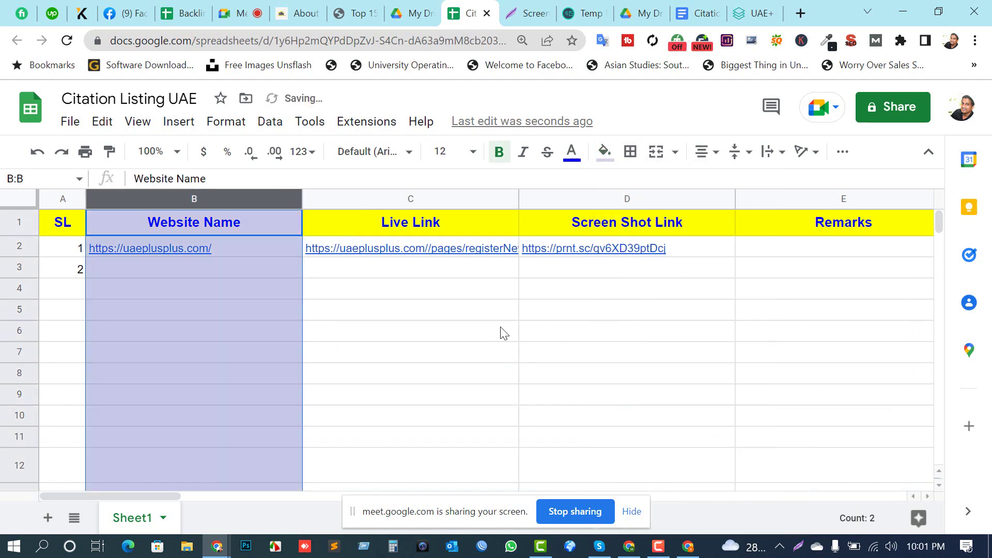
click(503, 333)
Step: Shade the Live Link column light green and the Screen Shot Link column light pink
click(516, 198)
click(605, 152)
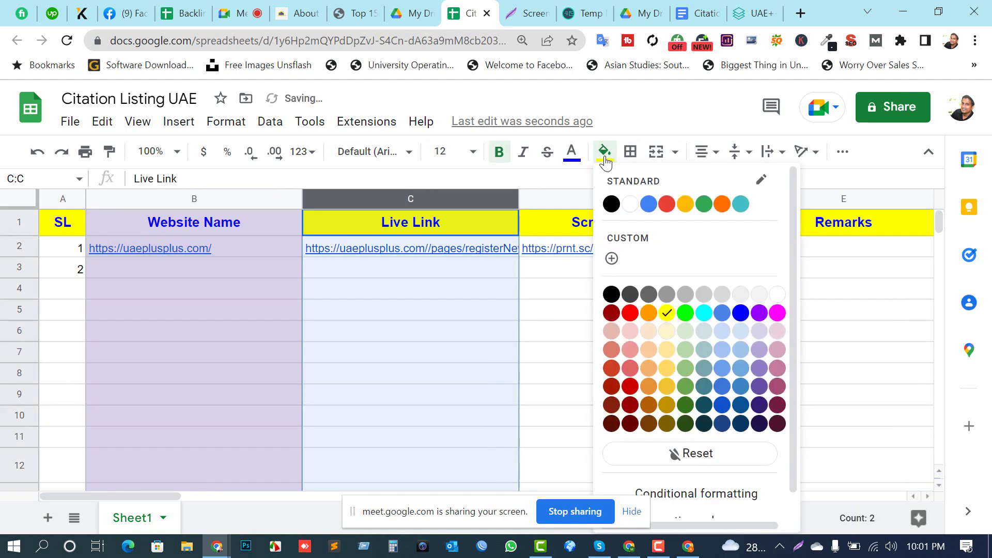
click(741, 387)
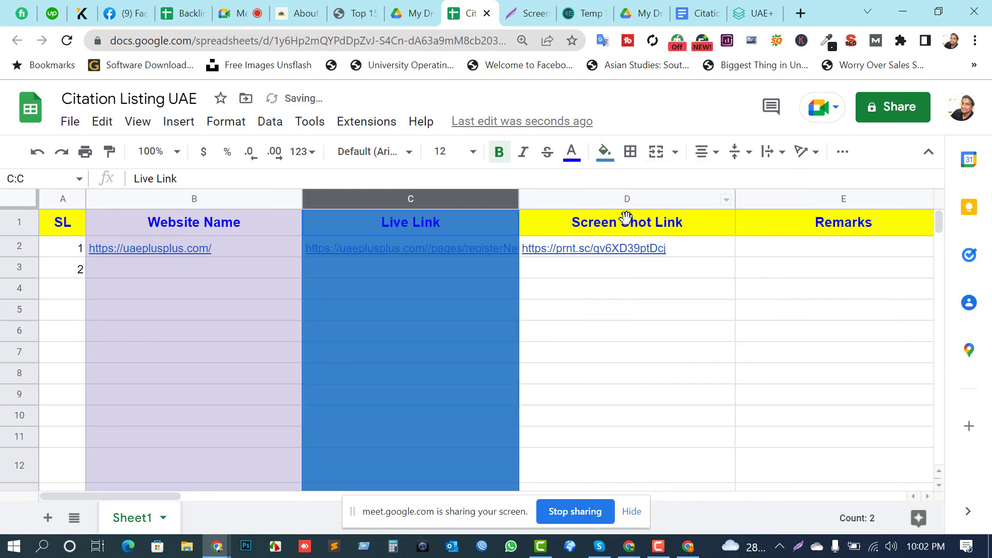
click(604, 153)
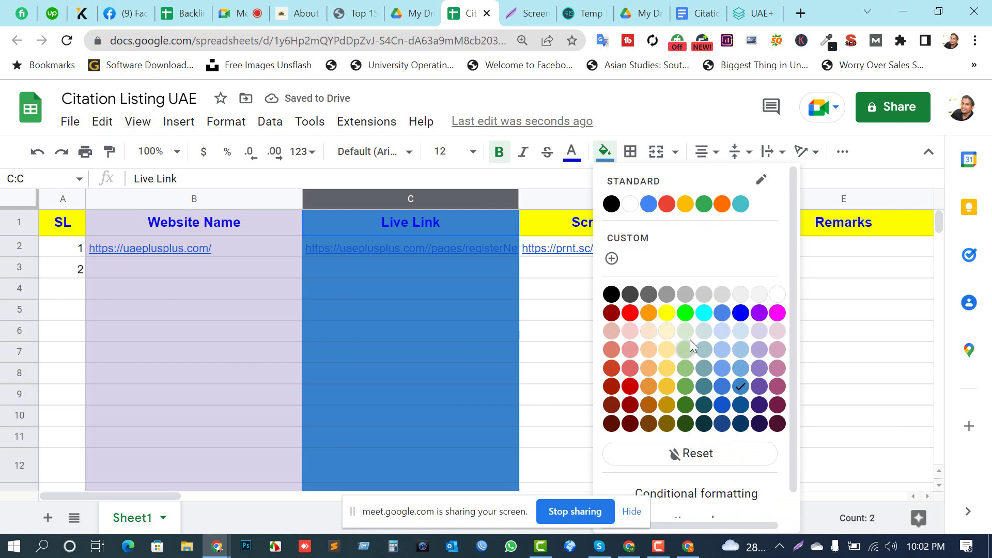
click(676, 333)
click(617, 195)
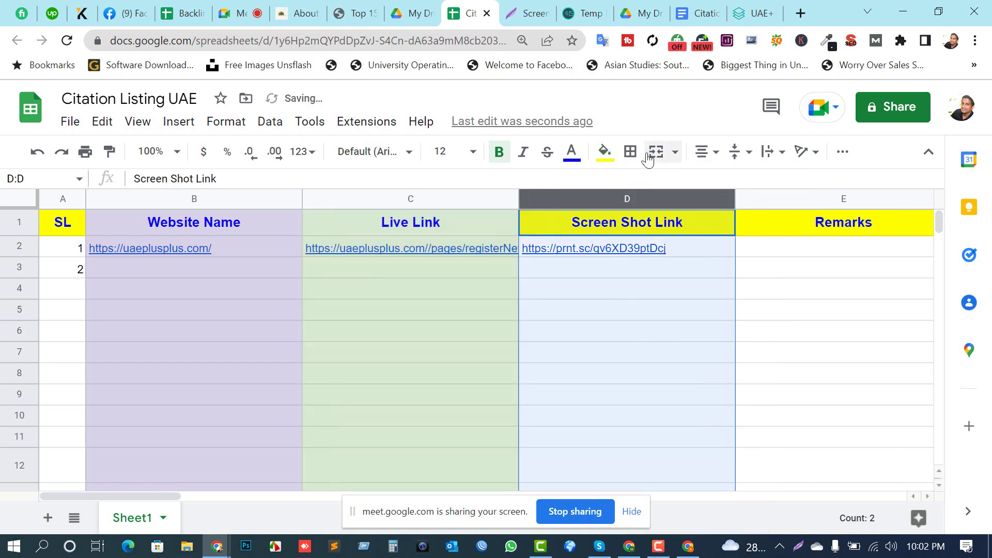
click(605, 151)
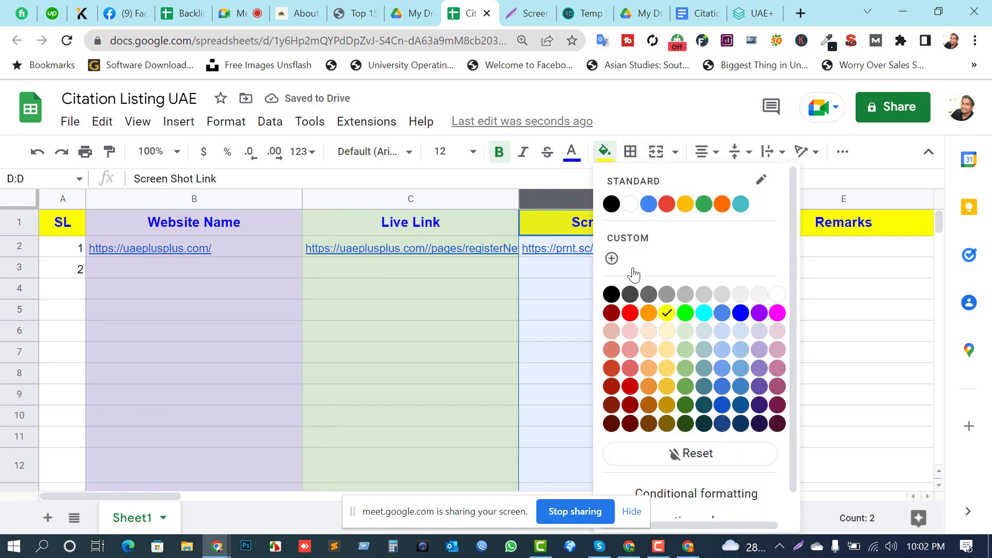
click(630, 331)
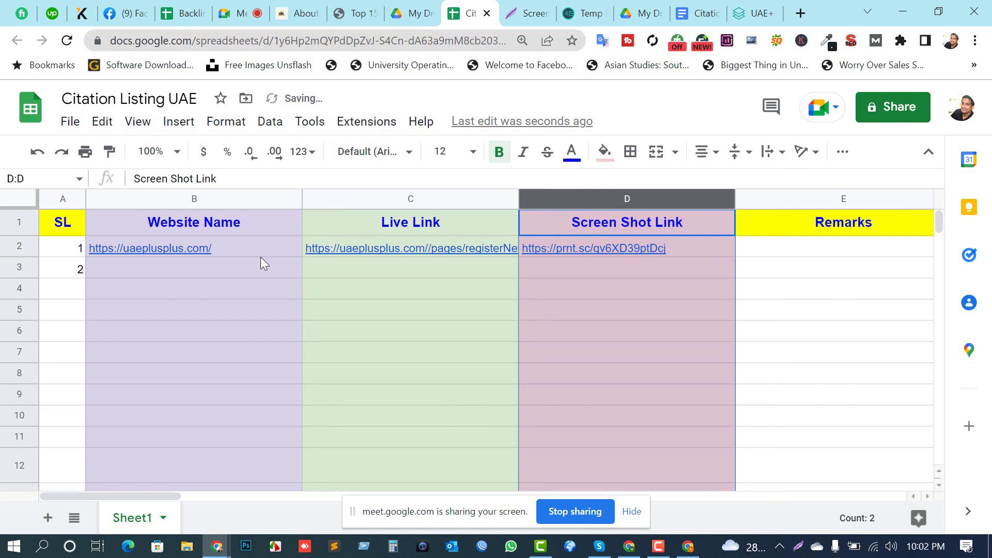
Step: Apply all borders to the table range A1:E12
drag(73, 223, 854, 467)
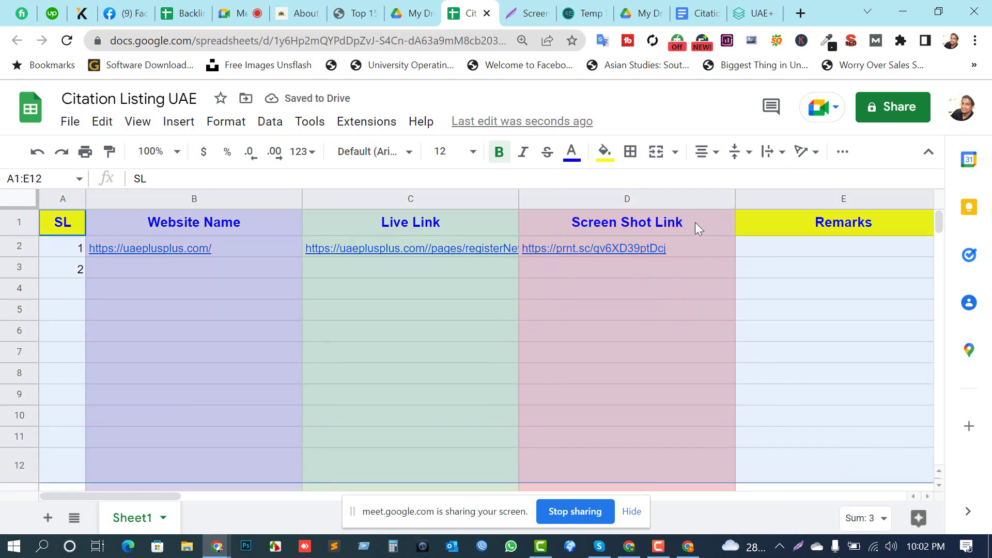
click(631, 151)
click(638, 185)
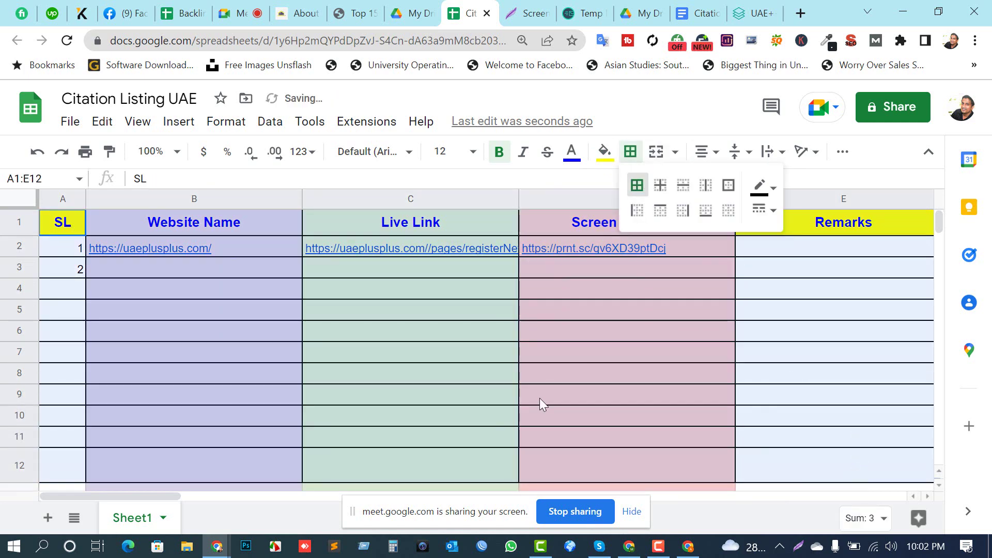
click(413, 415)
double_click(150, 292)
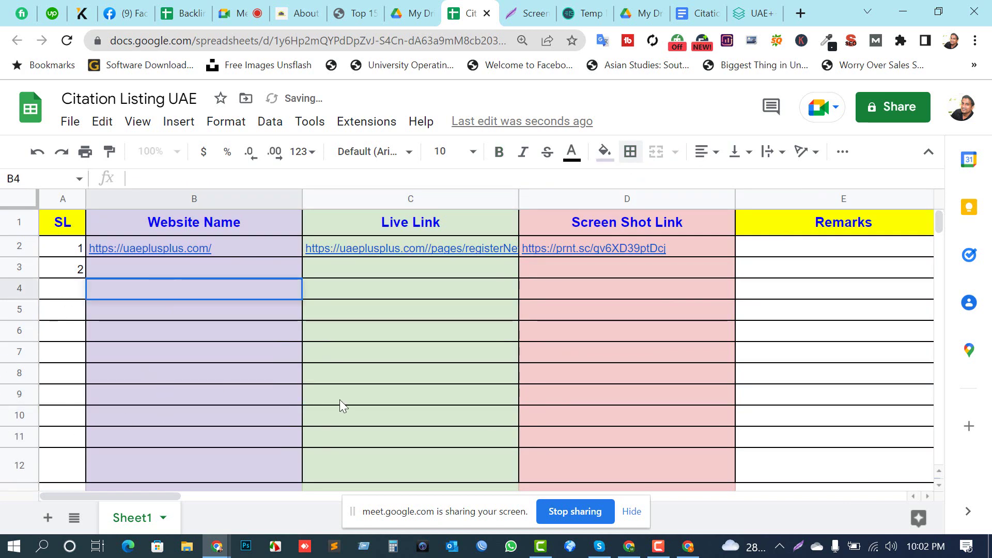
click(841, 245)
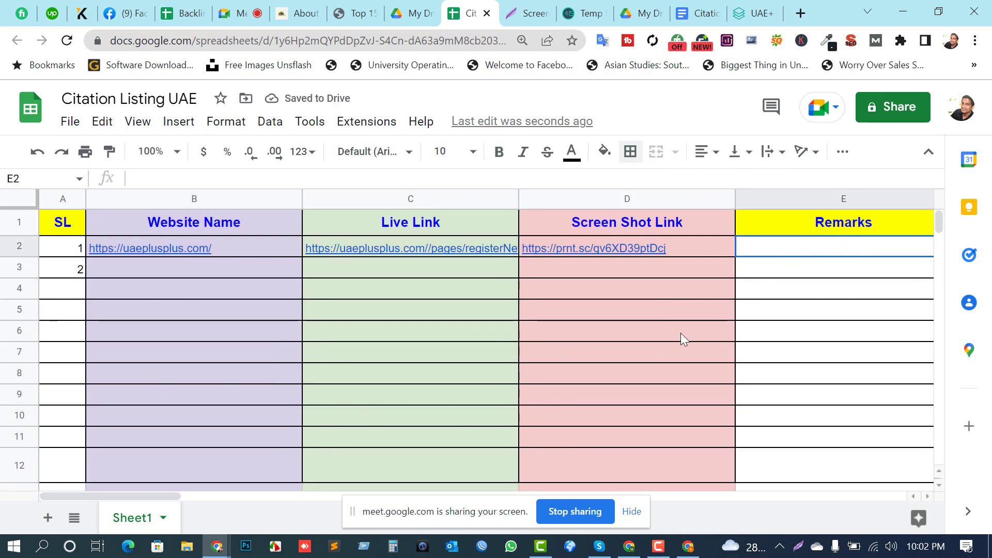
scroll(36, 392, down, 5)
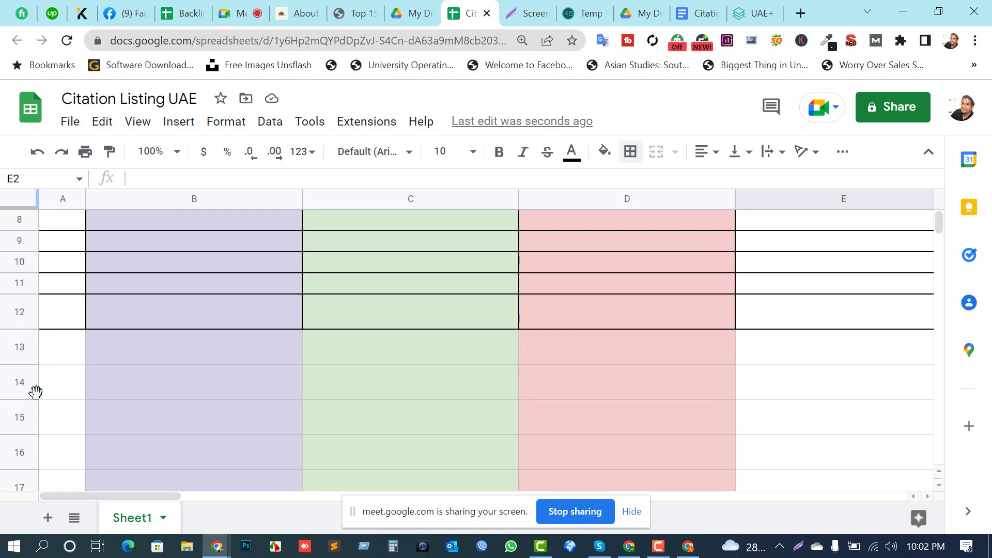
scroll(54, 398, up, 2)
click(633, 511)
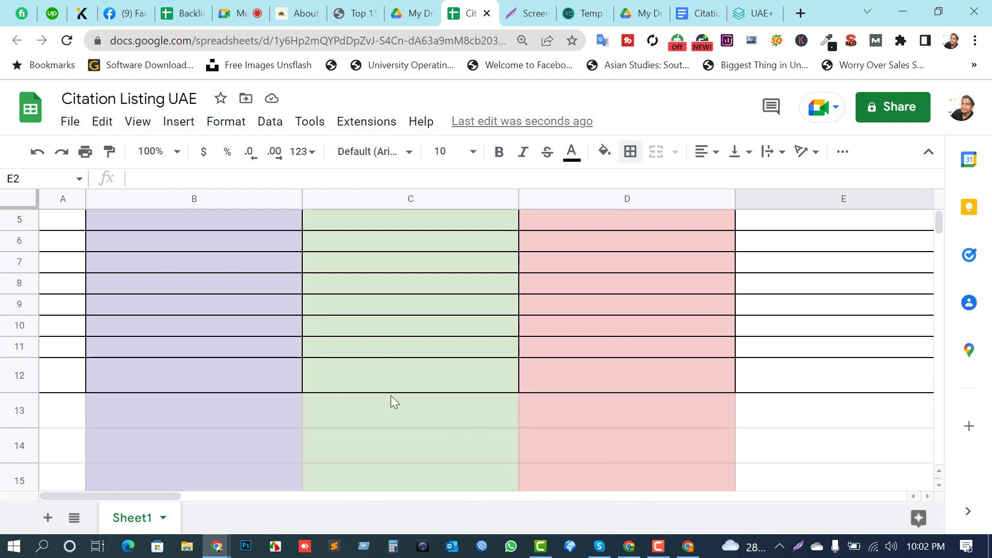
scroll(331, 360, up, 3)
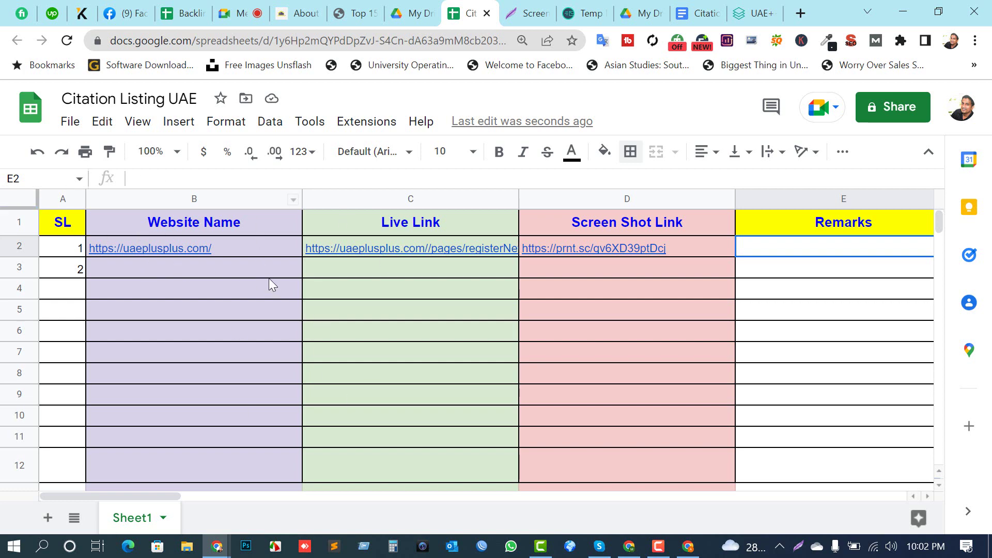
Step: Open the live listing link from C2 in a new tab
click(427, 261)
click(421, 251)
click(419, 286)
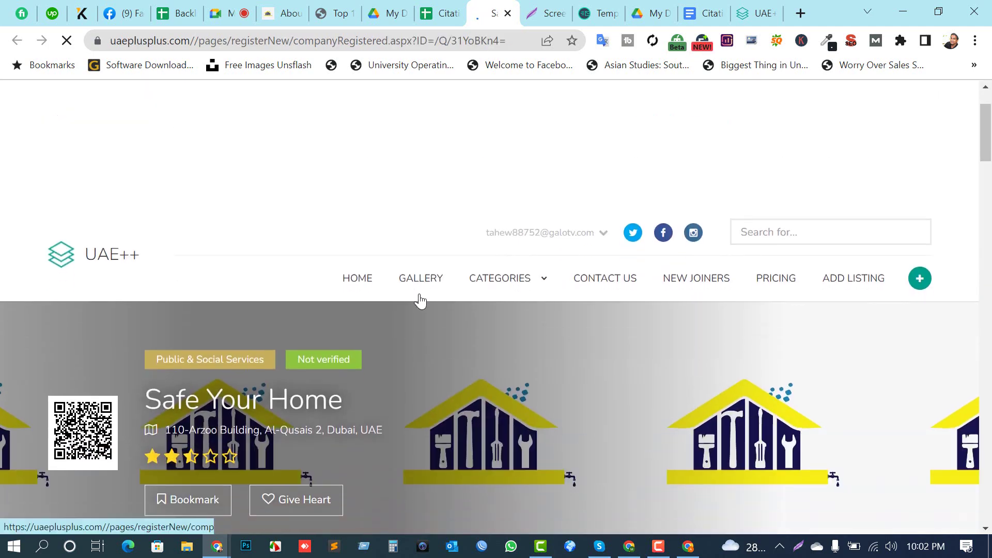
scroll(737, 297, down, 3)
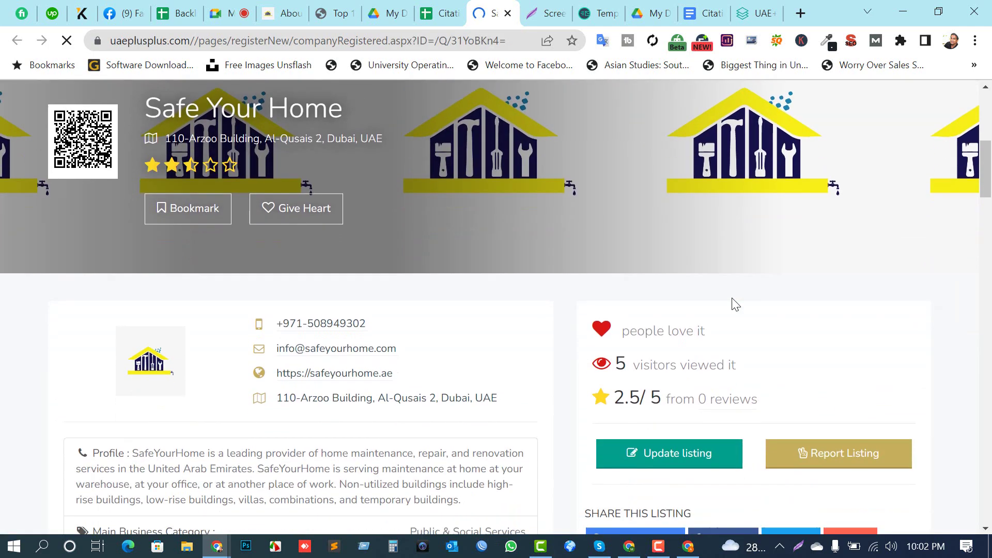
scroll(736, 302, down, 6)
scroll(672, 269, up, 3)
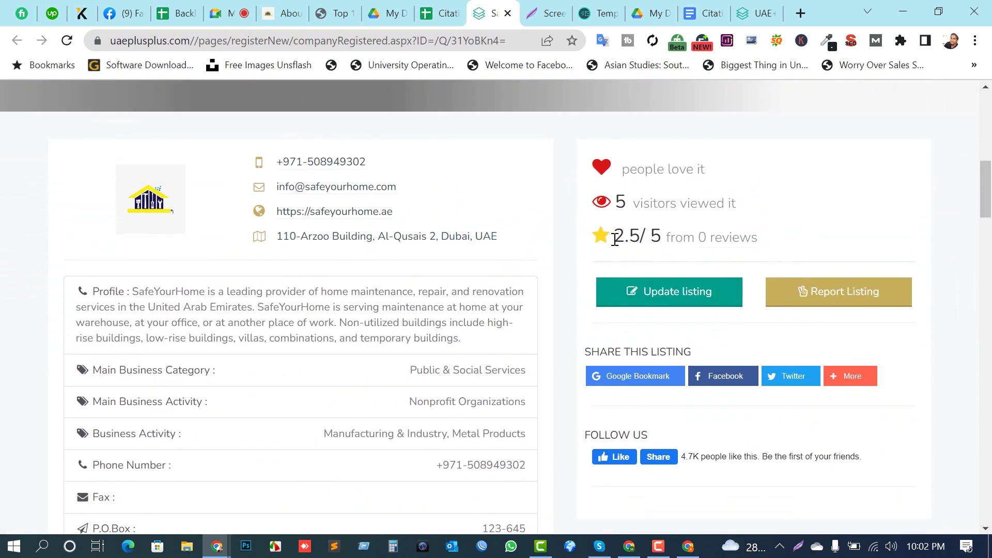
scroll(588, 201, down, 20)
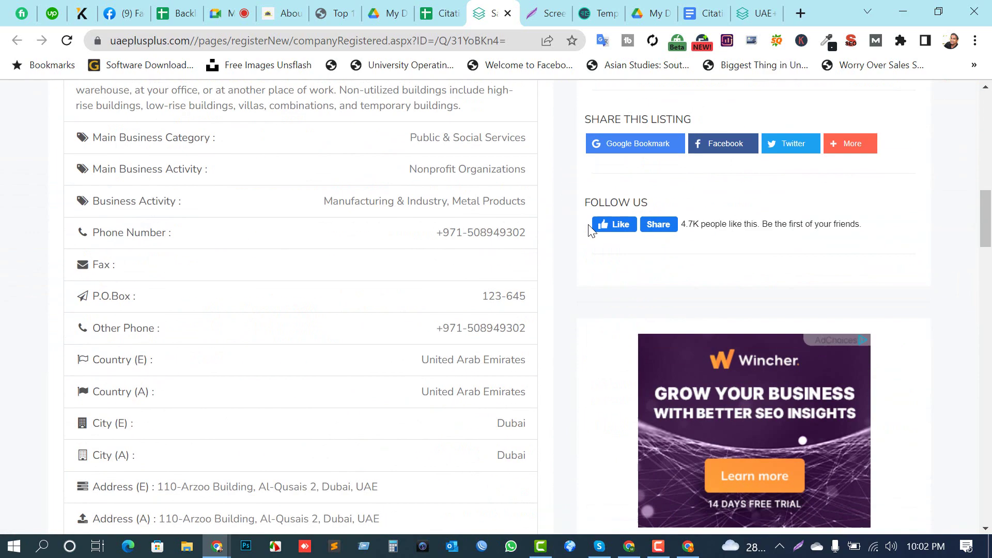
scroll(487, 318, down, 4)
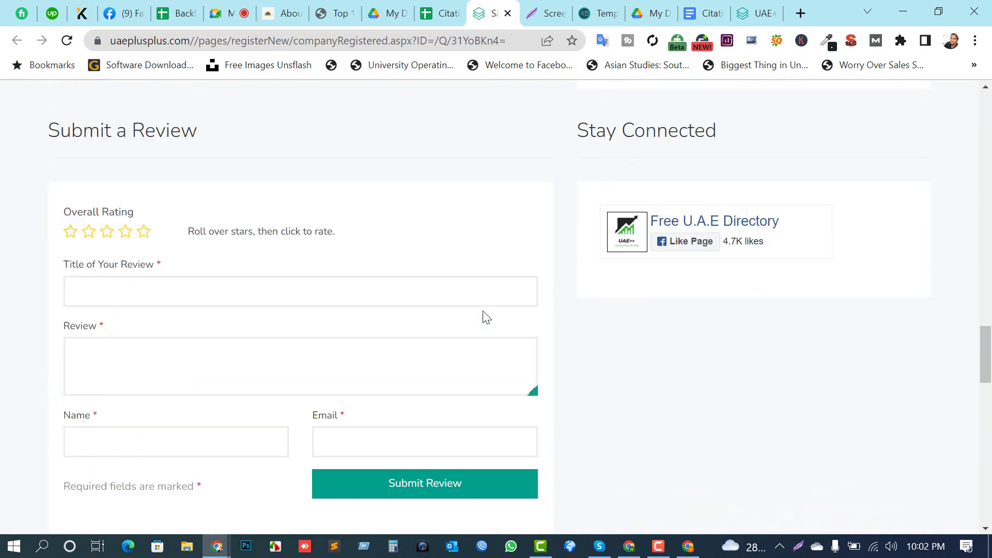
scroll(483, 317, up, 3)
scroll(482, 316, down, 4)
scroll(487, 322, up, 20)
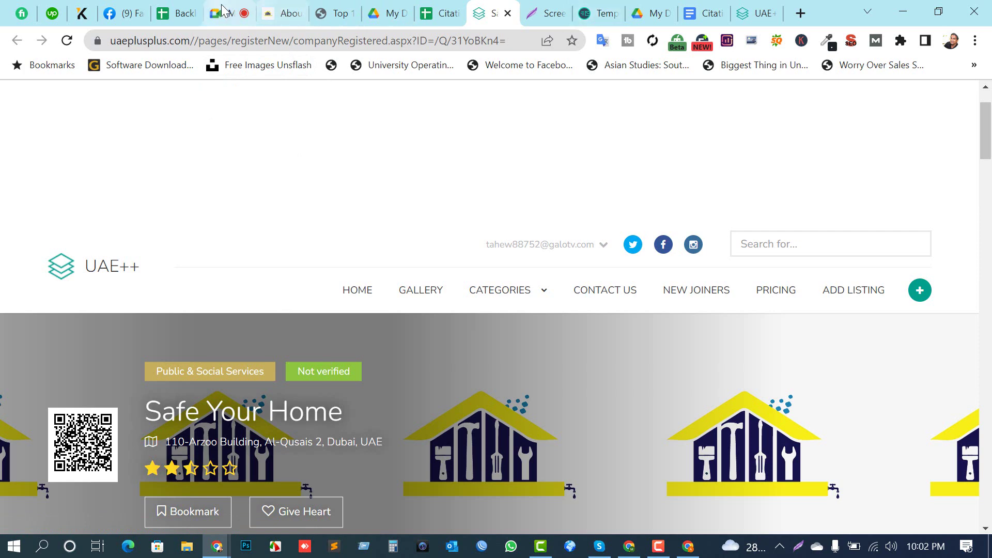
Step: In the Citation Rules doc, scroll to 'Step 5: How to report to the client' and select its heading
click(691, 13)
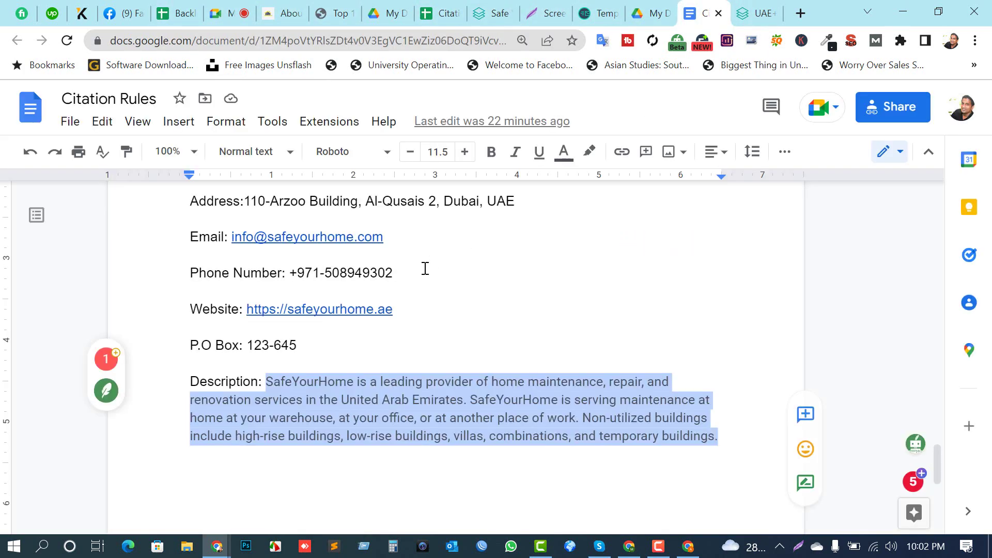
scroll(383, 296, up, 15)
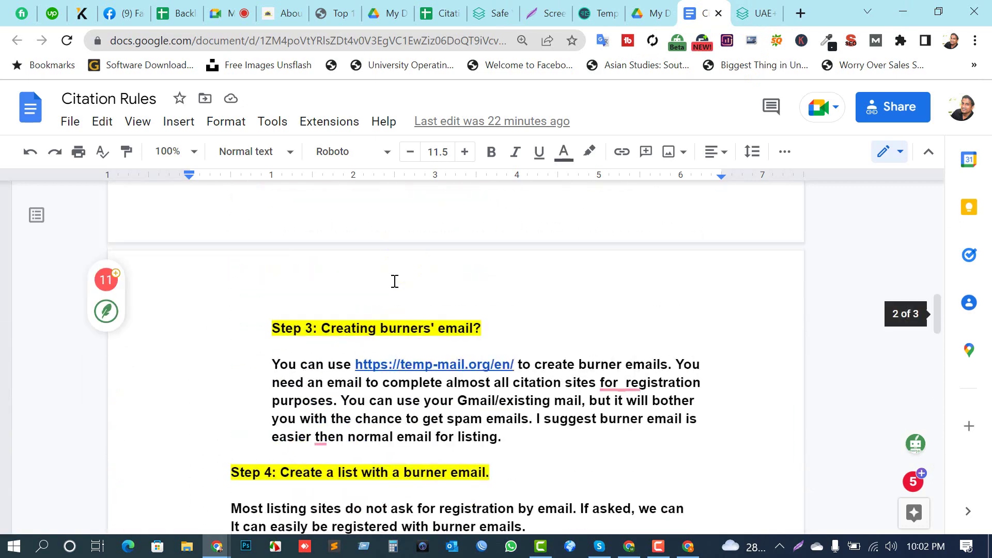
scroll(383, 295, down, 5)
scroll(383, 296, down, 2)
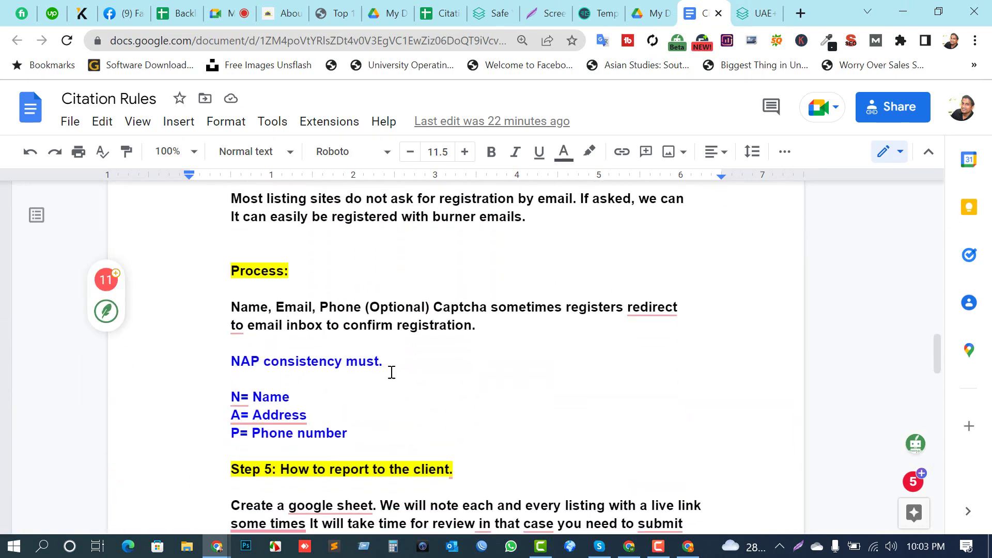
scroll(392, 372, down, 3)
drag(355, 281, 184, 235)
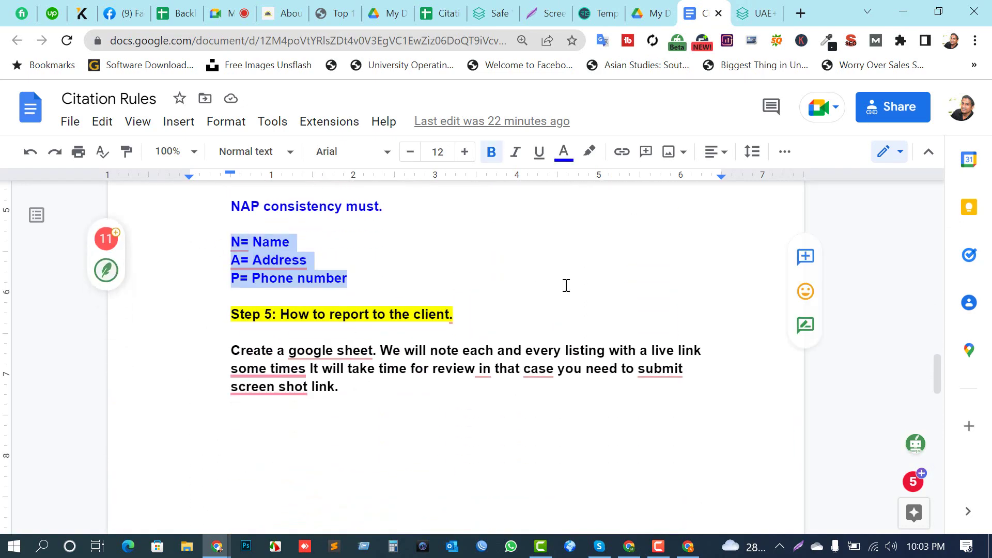
drag(231, 313, 458, 314)
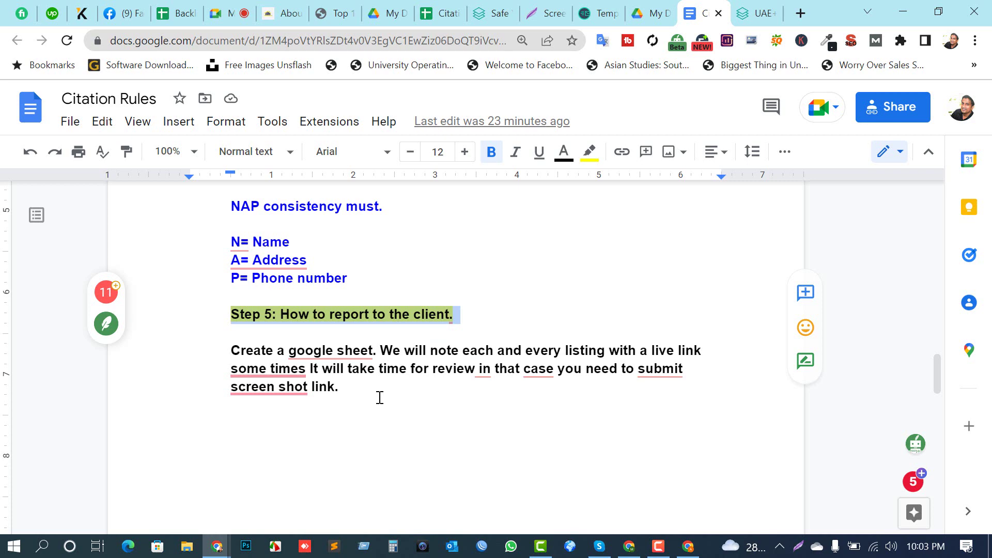
scroll(381, 396, down, 3)
scroll(445, 334, up, 3)
key(F10)
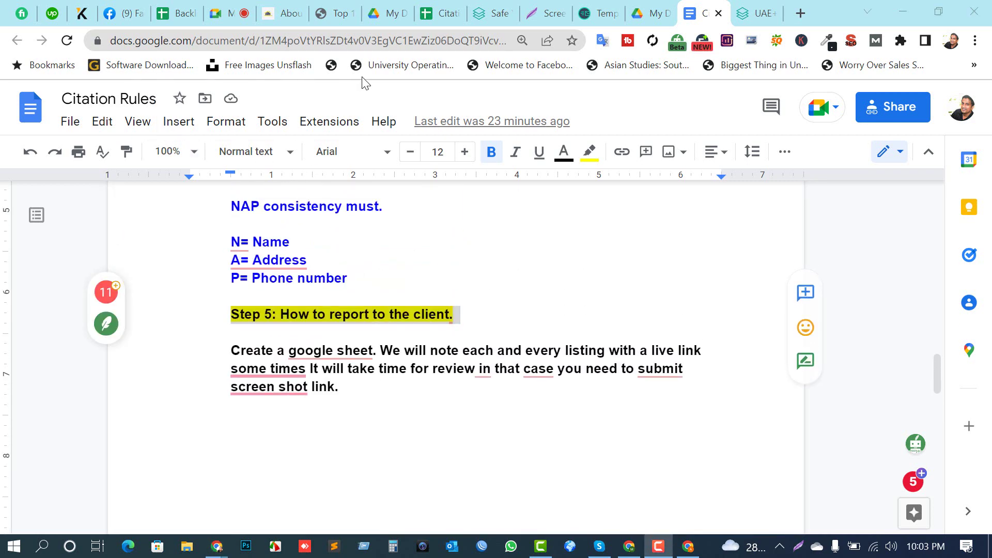